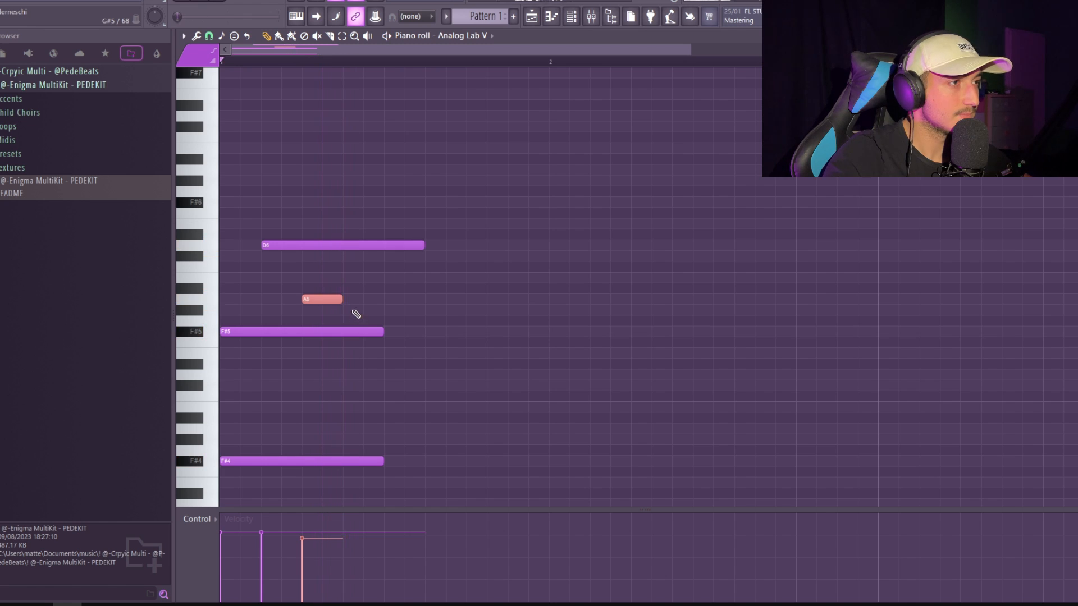
- Finish the first bar's melody with G#5 after A5, a shorter D6, and two consecutive F#5 notes ending at bar 2
{"action": "key", "text": "space"}
{"action": "scroll", "coordinate": [367, 273], "scroll_direction": "up", "scroll_amount": 1}
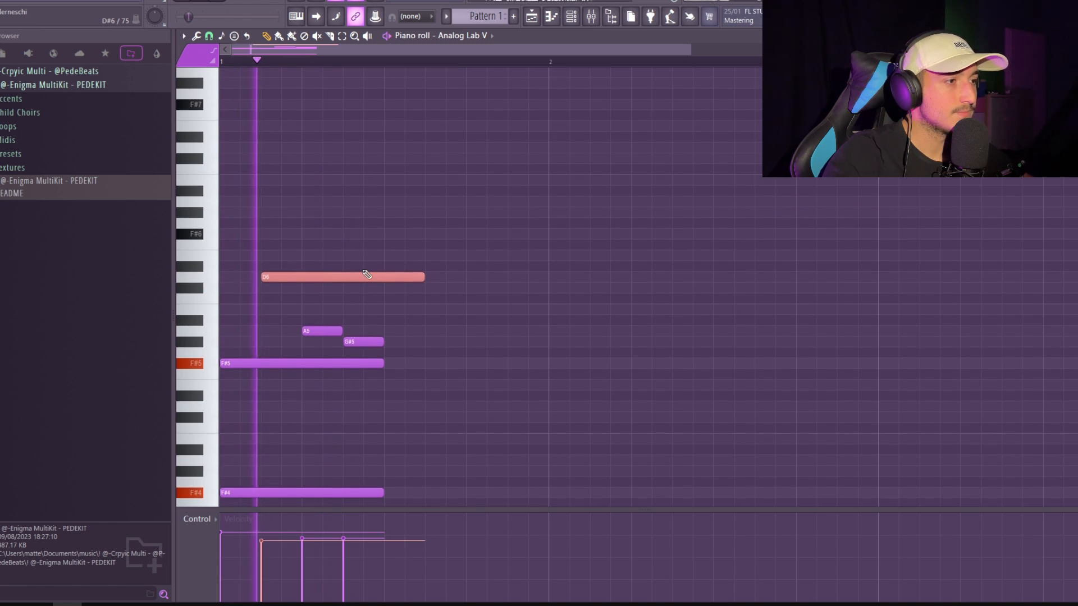
{"action": "key", "text": "space"}
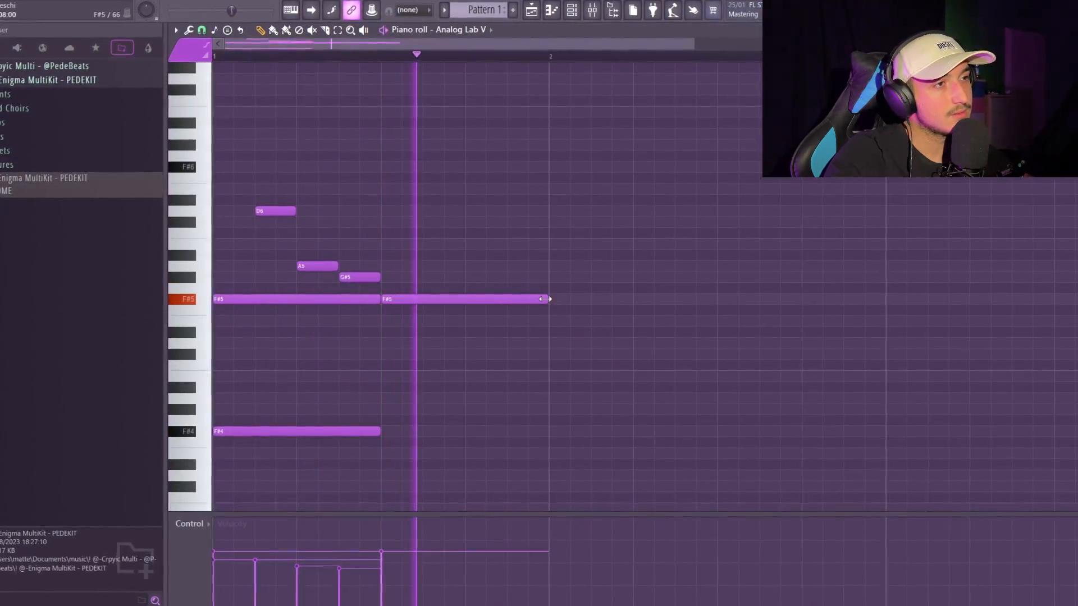
{"action": "scroll", "coordinate": [629, 298], "scroll_direction": "down", "scroll_amount": 3}
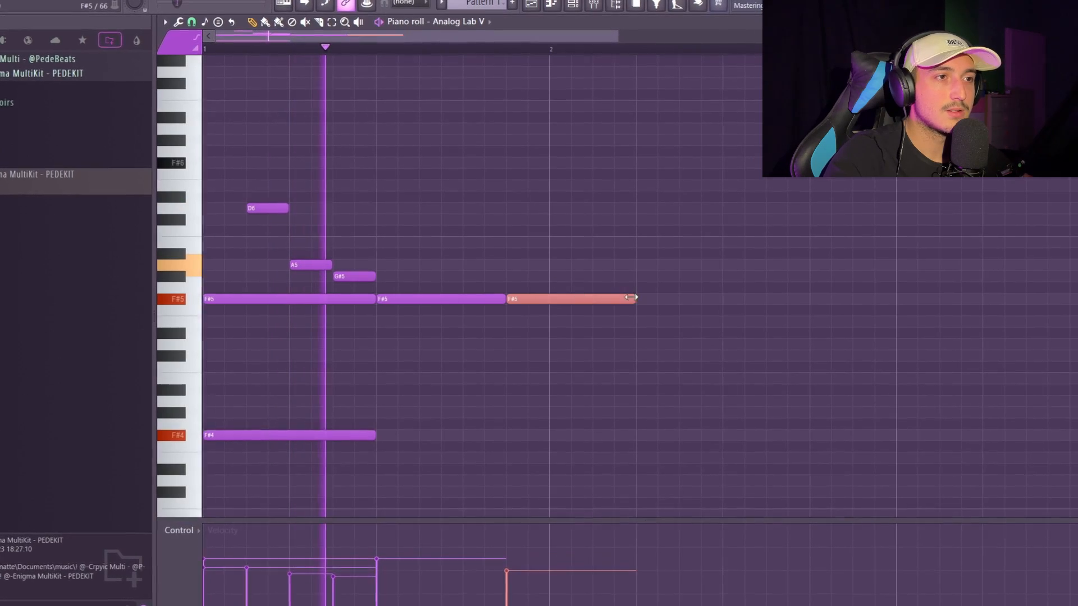
{"action": "left_click_drag", "start_coordinate": [614, 301], "coordinate": [549, 312]}
- Duplicate all notes of the first bar into bar 2
{"action": "left_click_drag", "start_coordinate": [657, 475], "coordinate": [240, 168]}
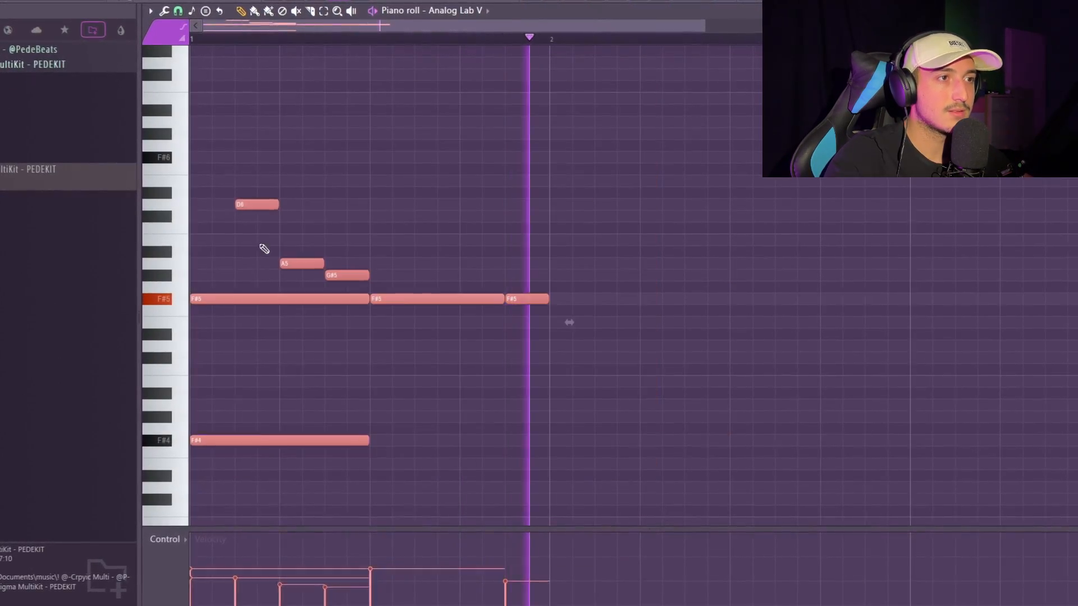
{"action": "key", "text": "ctrl+b"}
{"action": "scroll", "coordinate": [553, 321], "scroll_direction": "down", "scroll_amount": 2}
{"action": "left_click", "coordinate": [564, 340], "text": "ctrl"}
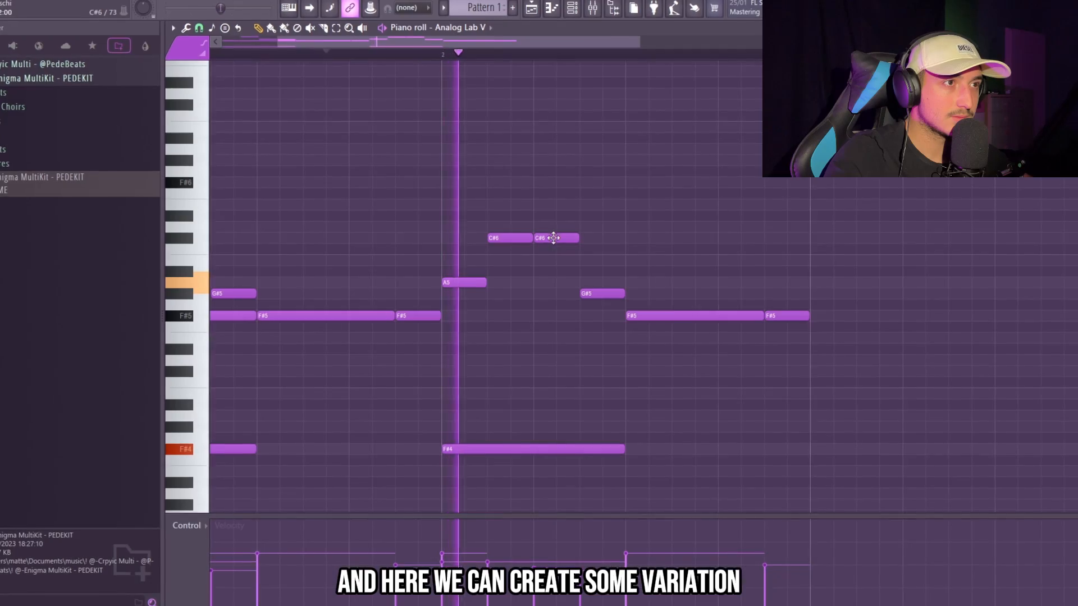
- Rework bar 2's melody as A5, C#6, D6, C#6, A5, G#5, B5, C#6, removing the long F#5
{"action": "left_click_drag", "start_coordinate": [556, 236], "coordinate": [556, 225]}
{"action": "left_click_drag", "start_coordinate": [589, 292], "coordinate": [596, 271]}
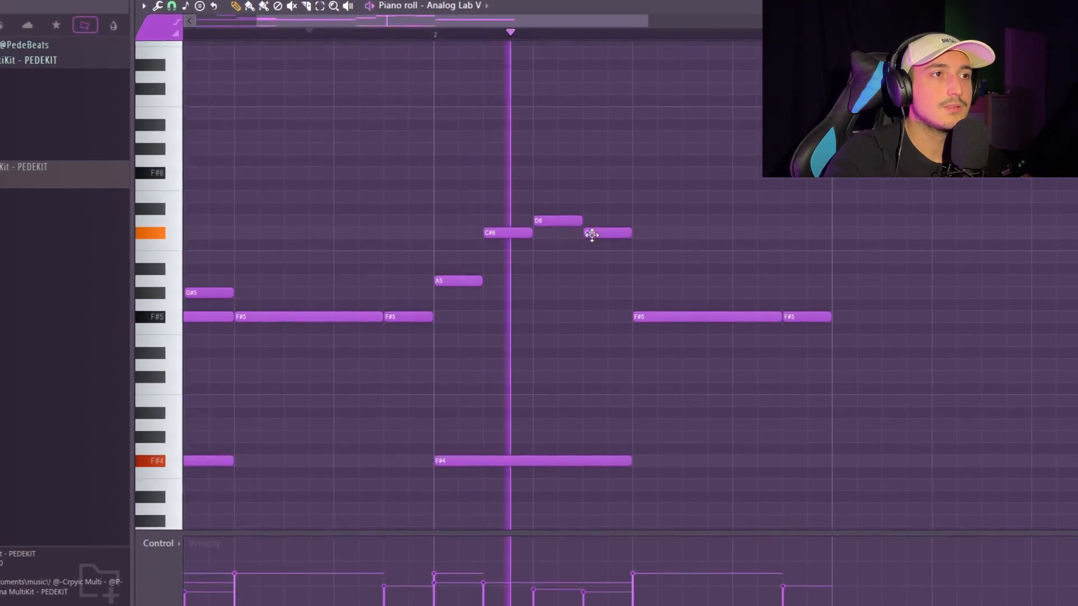
{"action": "right_click", "coordinate": [681, 321]}
{"action": "left_click", "coordinate": [637, 279]}
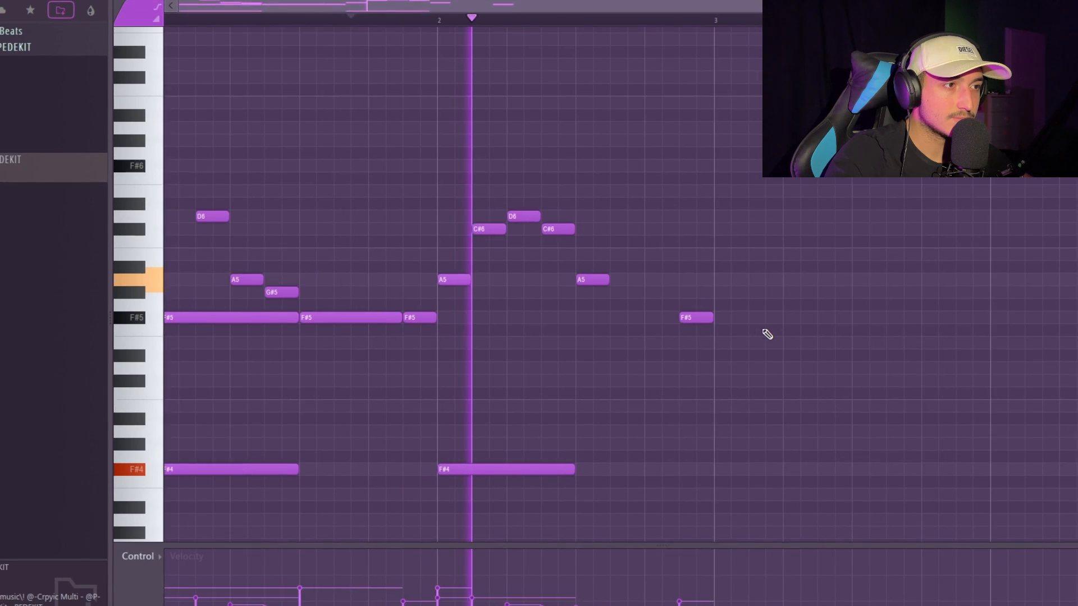
{"action": "left_click", "coordinate": [620, 292]}
{"action": "left_click", "coordinate": [654, 254]}
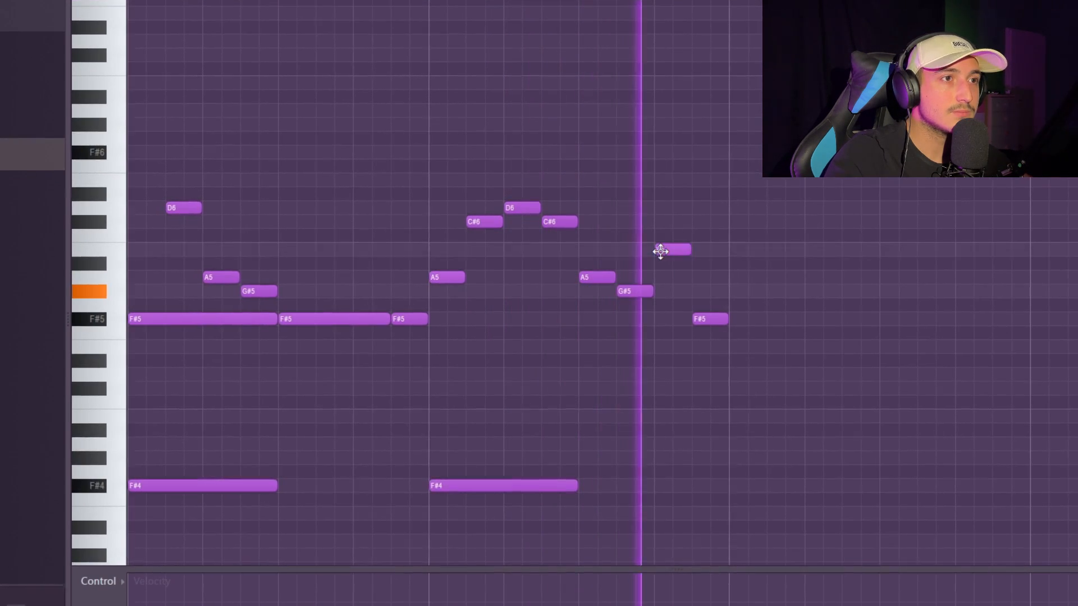
{"action": "scroll", "coordinate": [715, 241], "scroll_direction": "down", "scroll_amount": 1}
- Duplicate the complete two-bar phrase into bars 3 and 4
{"action": "left_click_drag", "start_coordinate": [729, 515], "coordinate": [157, 160]}
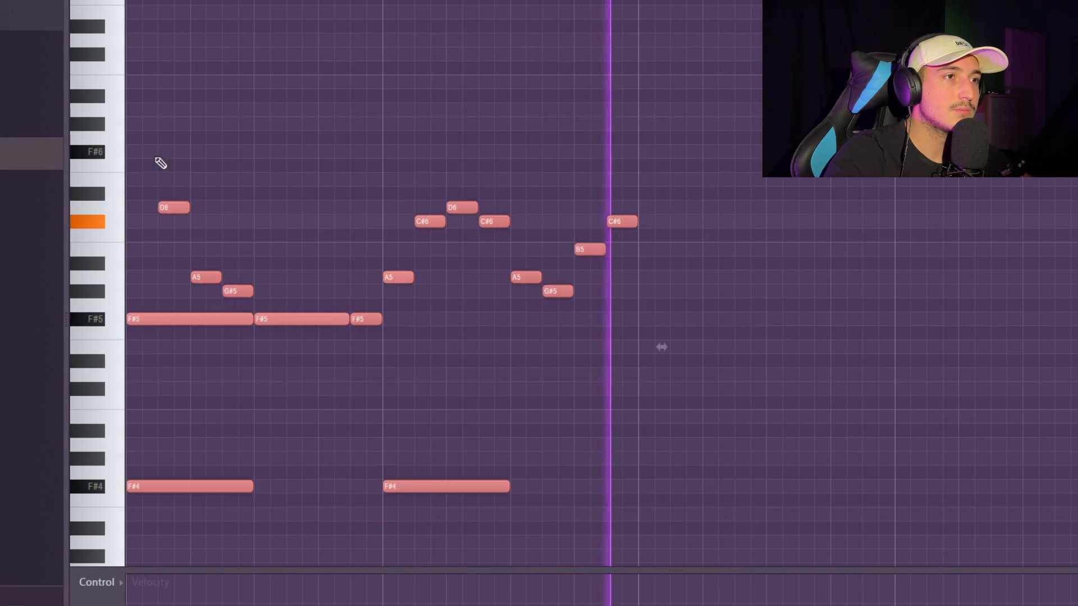
{"action": "key", "text": "ctrl+b"}
{"action": "scroll", "coordinate": [770, 494], "scroll_direction": "down", "scroll_amount": 3}
- Lower the bass notes in bars 3 and 4 four semitones to D4 and extend all four bass notes to full bars
{"action": "left_click_drag", "start_coordinate": [775, 505], "coordinate": [438, 463]}
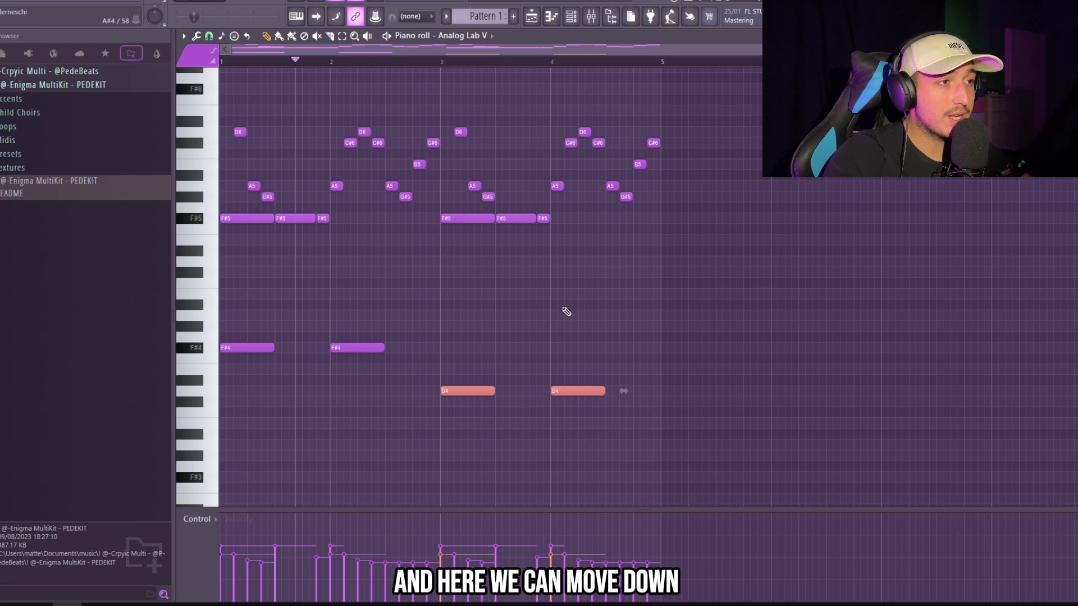
{"action": "scroll", "coordinate": [396, 375], "scroll_direction": "up", "scroll_amount": 2}
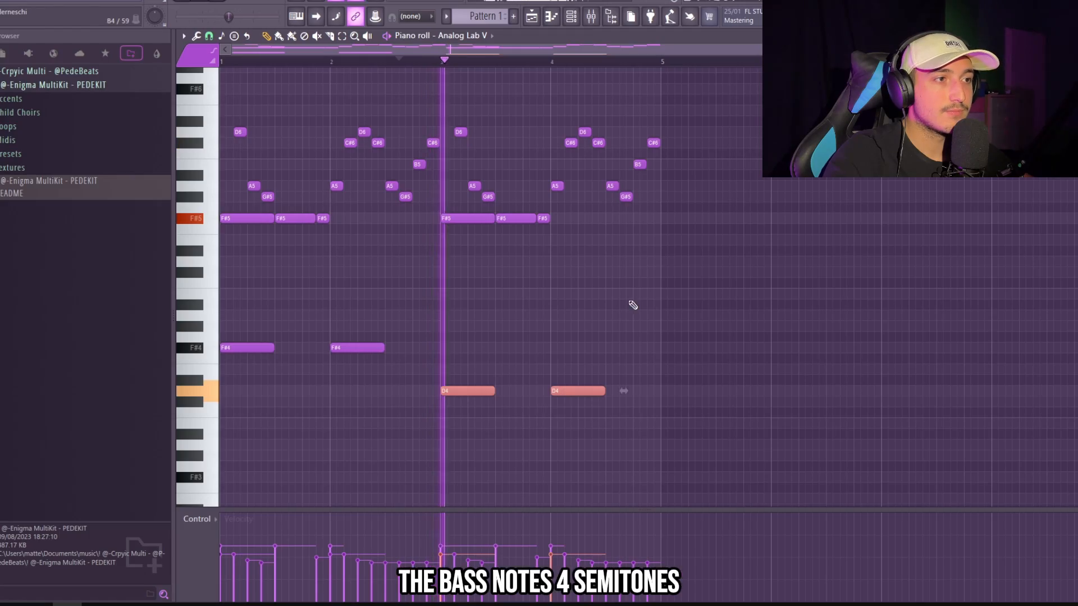
{"action": "left_click_drag", "start_coordinate": [702, 413], "coordinate": [419, 355]}
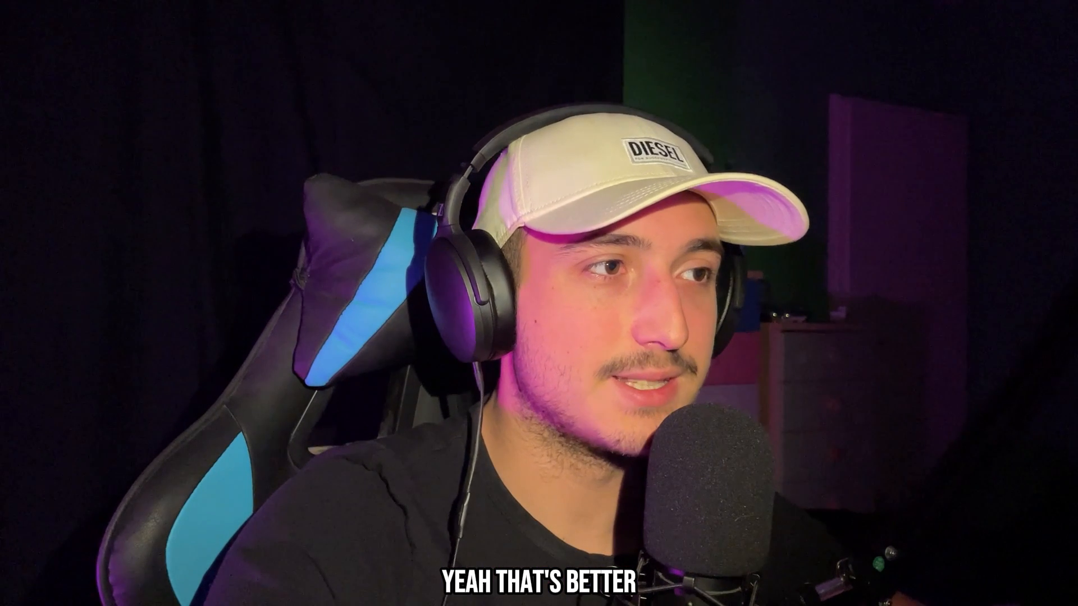
{"action": "left_click_drag", "start_coordinate": [274, 348], "coordinate": [303, 354]}
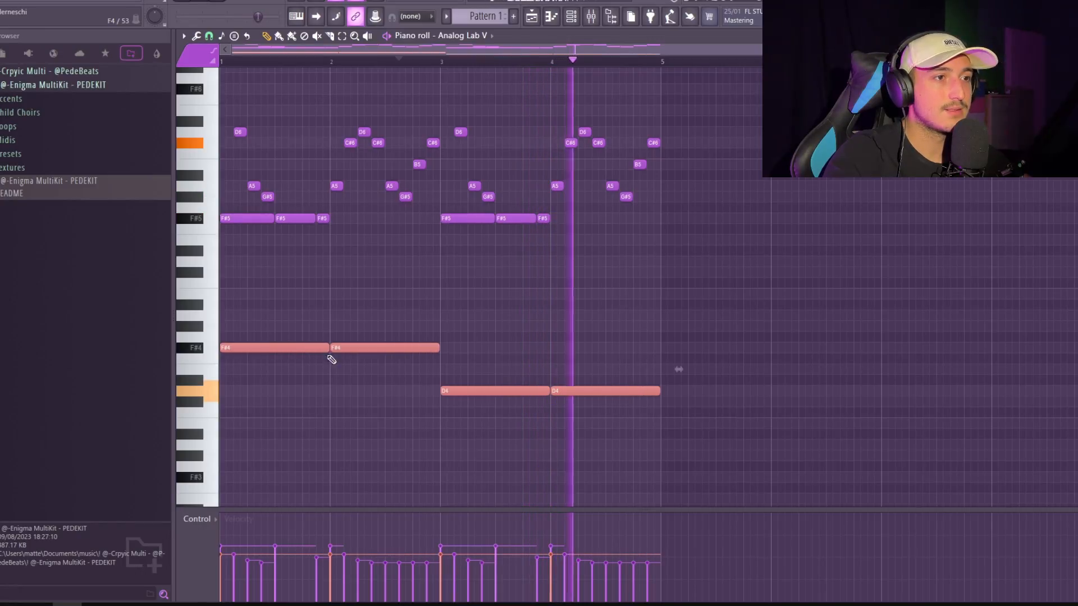
- Vary the velocities of the last melody notes in bar 2 for a more human feel
{"action": "left_click_drag", "start_coordinate": [794, 416], "coordinate": [220, 101]}
{"action": "scroll", "coordinate": [750, 349], "scroll_direction": "down", "scroll_amount": 1}
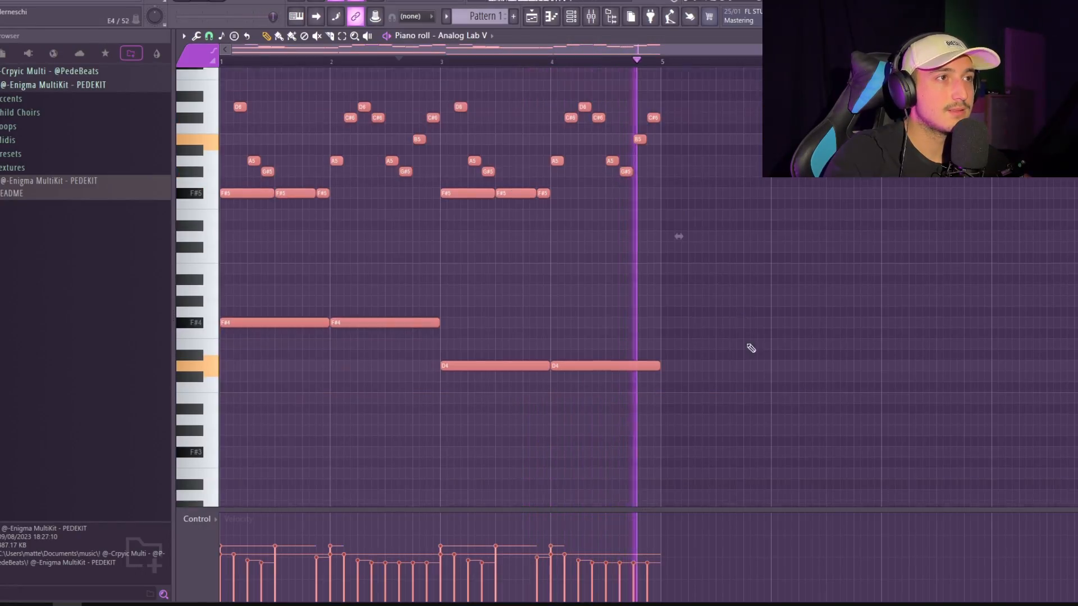
{"action": "left_click_drag", "start_coordinate": [840, 394], "coordinate": [211, 59]}
{"action": "scroll", "coordinate": [291, 147], "scroll_direction": "up", "scroll_amount": 1}
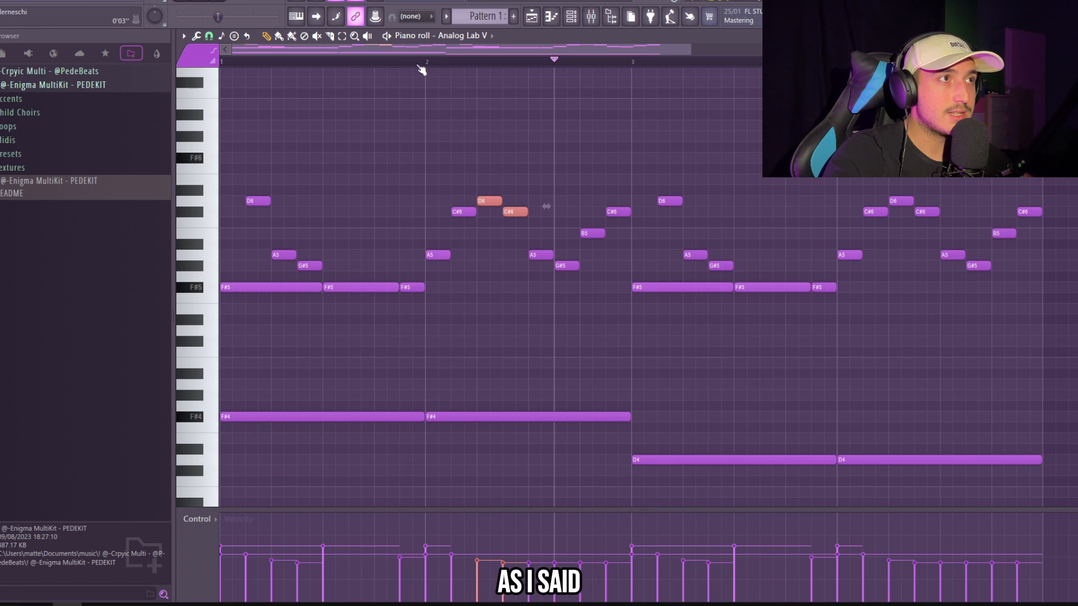
{"action": "left_click", "coordinate": [418, 64]}
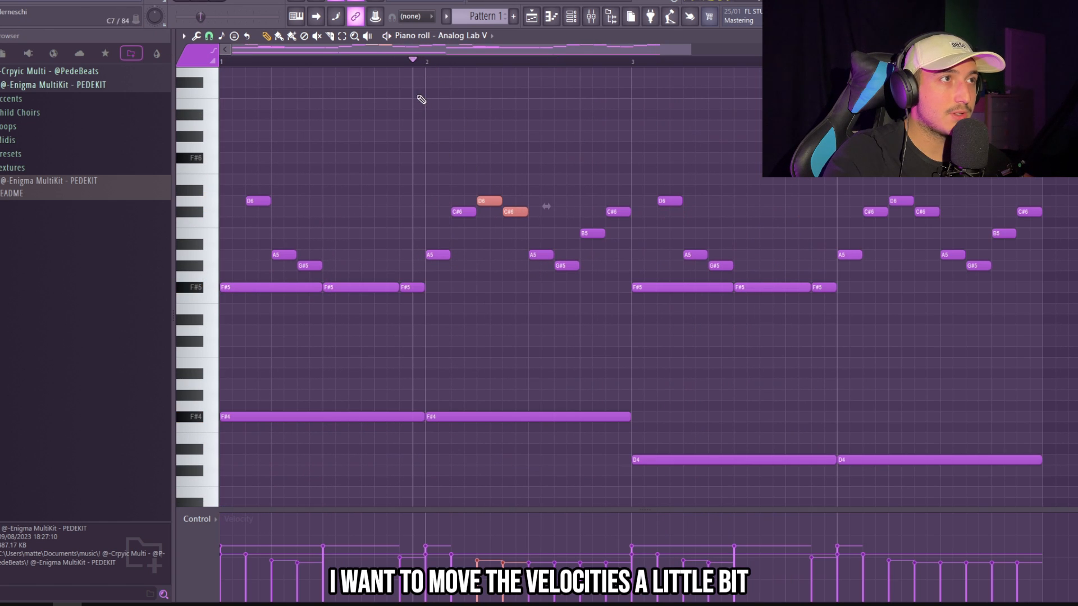
{"action": "left_click", "coordinate": [569, 266]}
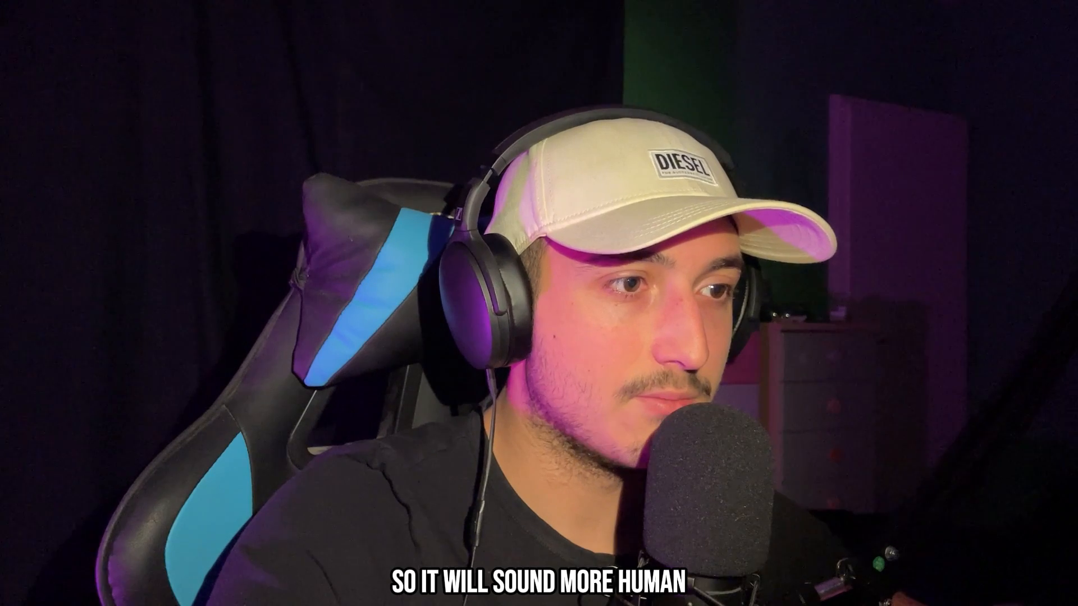
{"action": "left_click", "coordinate": [586, 231]}
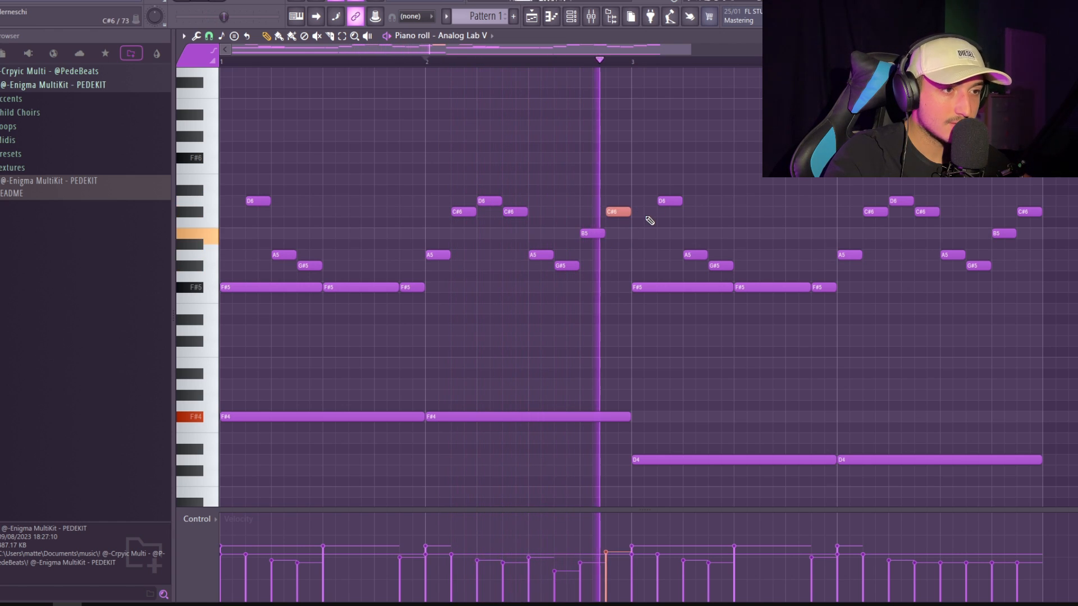
{"action": "scroll", "coordinate": [649, 221], "scroll_direction": "up", "scroll_amount": 2}
- Change the last four melody notes of bar 4 into a rising run of E6, F#6, G#6 and A6
{"action": "left_click_drag", "start_coordinate": [746, 321], "coordinate": [564, 165]}
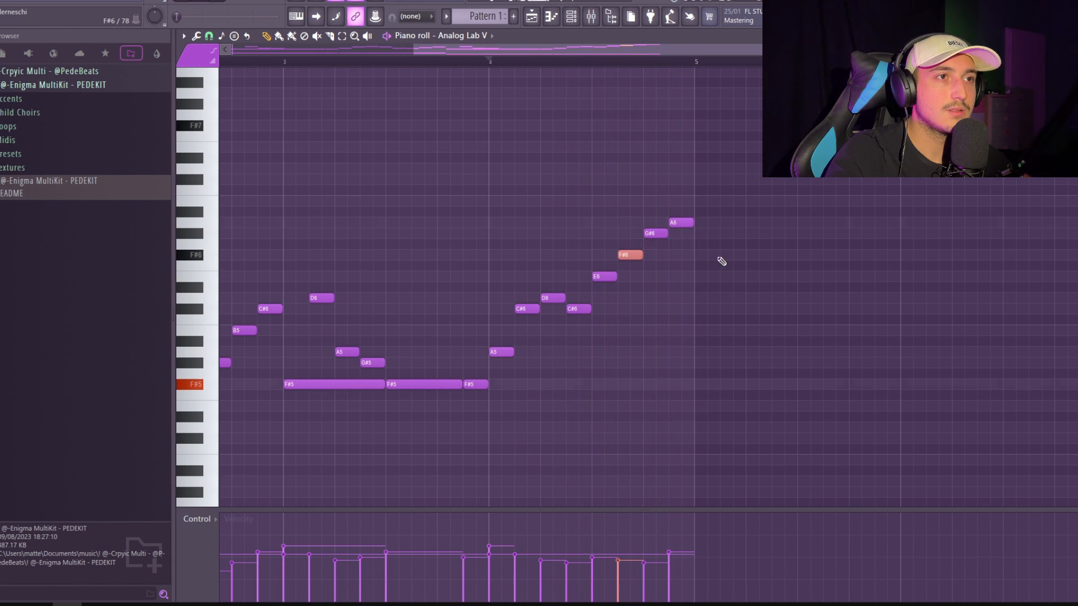
{"action": "scroll", "coordinate": [722, 261], "scroll_direction": "down", "scroll_amount": 2}
{"action": "key", "text": "space"}
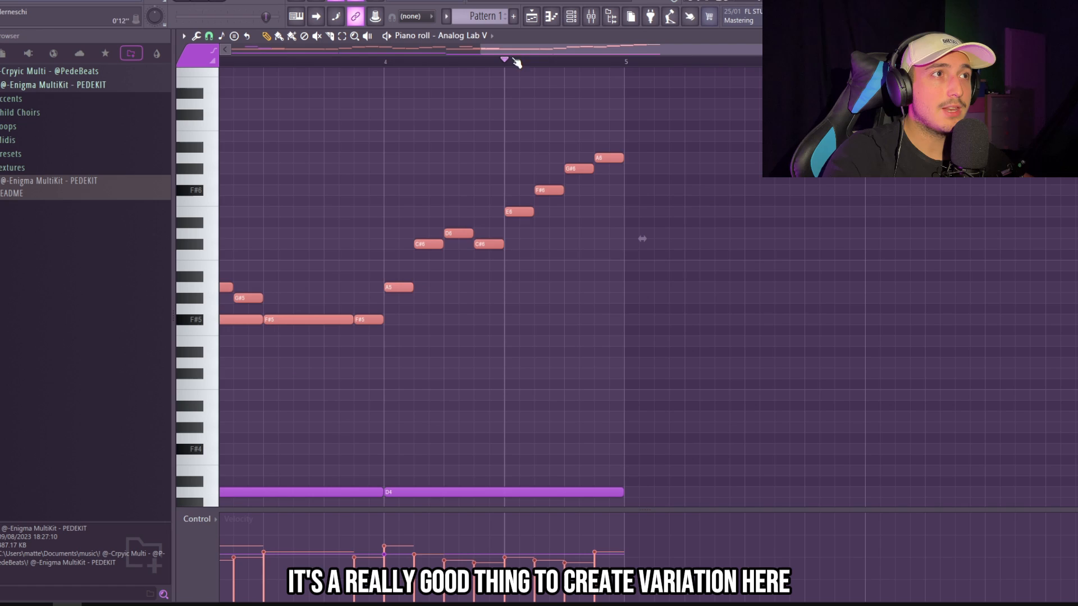
{"action": "left_click_drag", "start_coordinate": [708, 280], "coordinate": [531, 114]}
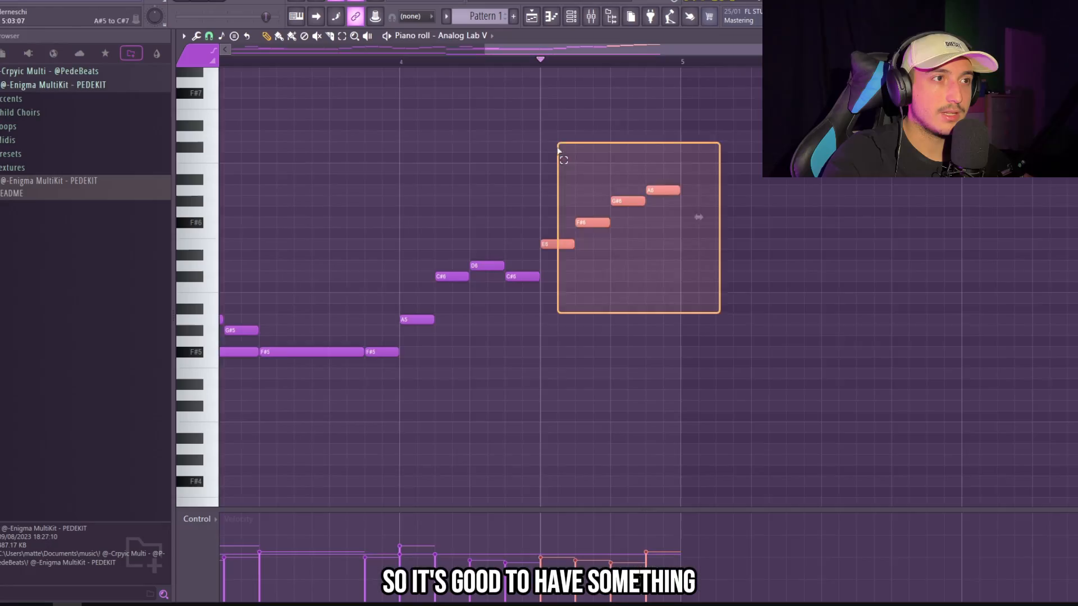
- Add a half-bar chord of F#6, A6 and C#7 above the melody at the start of bar 1
{"action": "scroll", "coordinate": [753, 344], "scroll_direction": "down", "scroll_amount": 2}
{"action": "scroll", "coordinate": [685, 303], "scroll_direction": "up", "scroll_amount": 2}
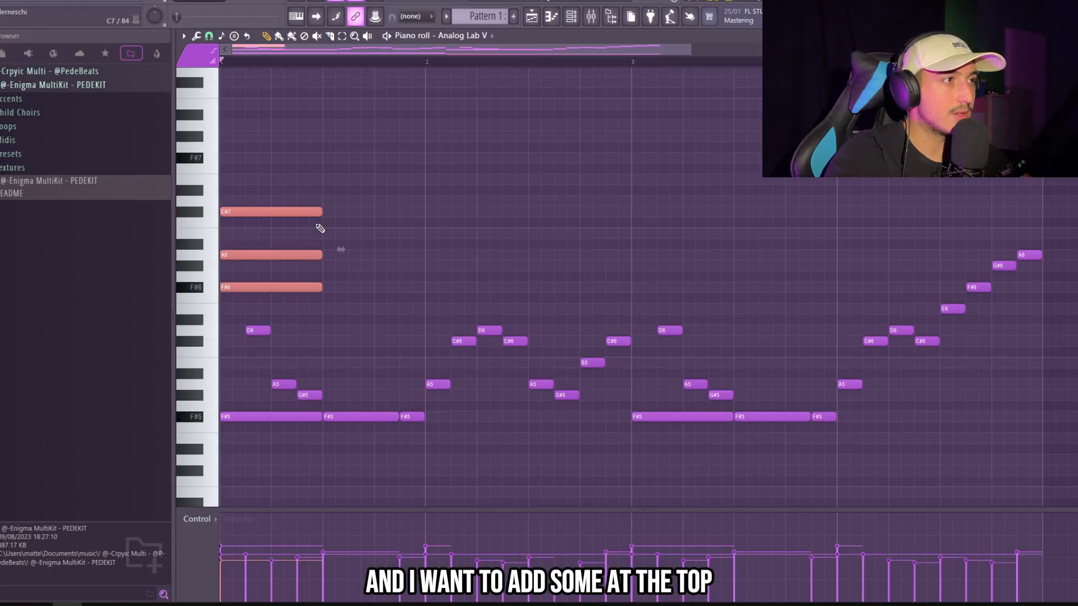
{"action": "key", "text": "space"}
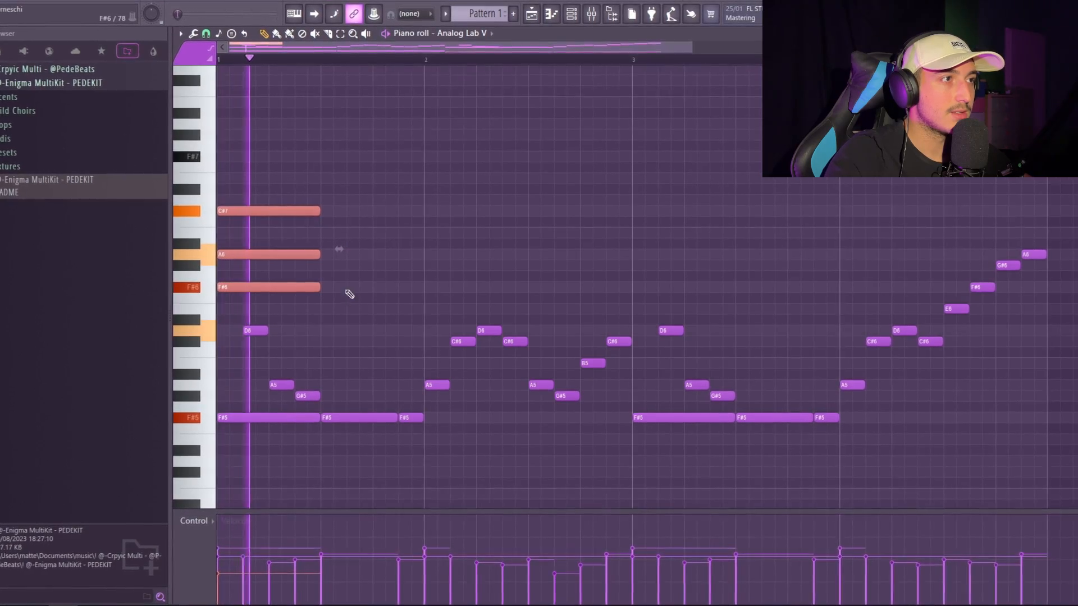
- Duplicate the half-bar top chord repeatedly until it fills all four bars
{"action": "key", "text": "ctrl+b"}
{"action": "left_click_drag", "start_coordinate": [481, 314], "coordinate": [297, 190]}
{"action": "key", "text": "ctrl+b"}
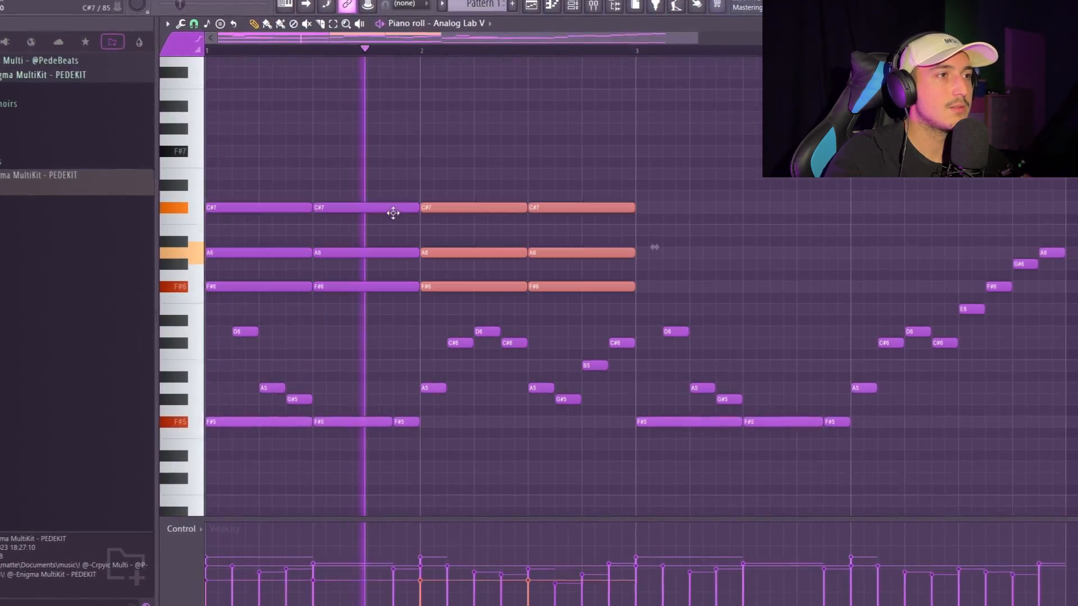
{"action": "left_click_drag", "start_coordinate": [688, 272], "coordinate": [312, 164]}
{"action": "left_click_drag", "start_coordinate": [686, 302], "coordinate": [295, 183]}
{"action": "key", "text": "ctrl+b"}
{"action": "scroll", "coordinate": [548, 229], "scroll_direction": "down", "scroll_amount": 2}
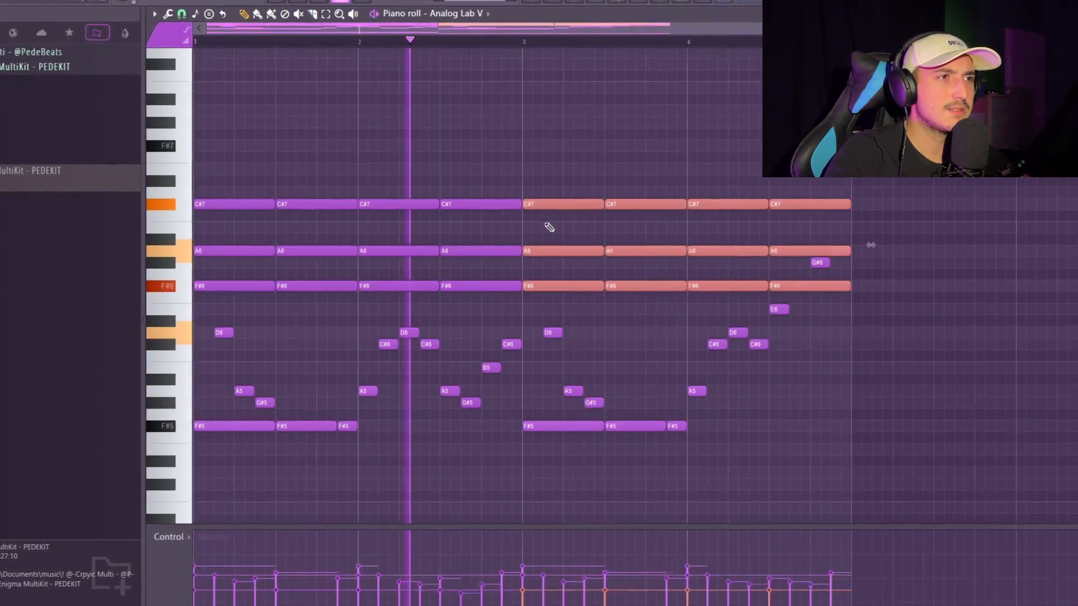
- Raise the top chord notes in bars 3 and 4 one semitone to D7
{"action": "left_click_drag", "start_coordinate": [849, 222], "coordinate": [565, 159]}
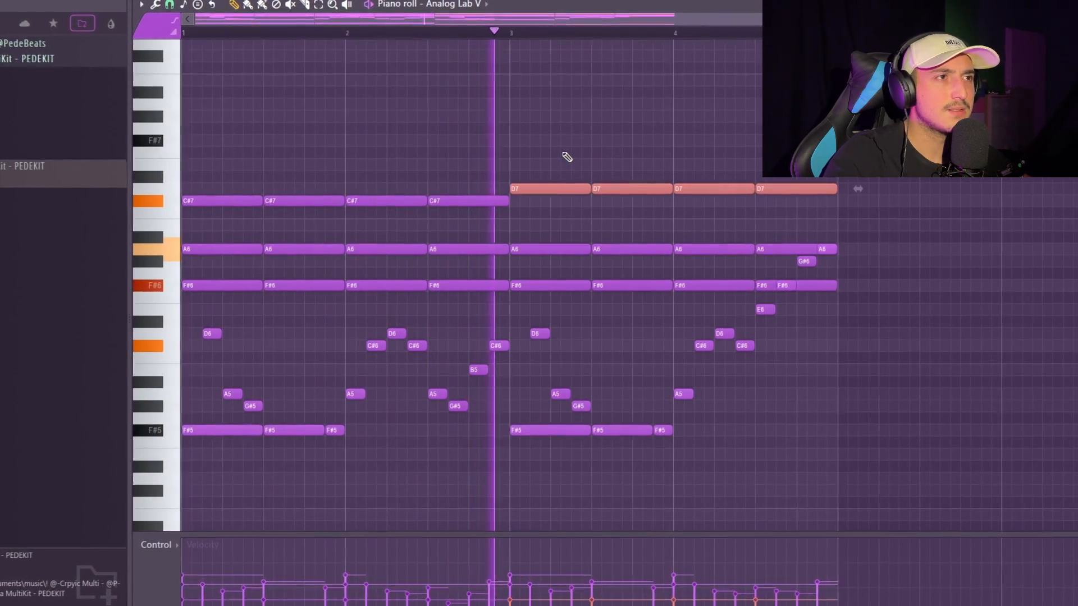
{"action": "scroll", "coordinate": [567, 159], "scroll_direction": "down", "scroll_amount": 3}
{"action": "scroll", "coordinate": [564, 152], "scroll_direction": "up", "scroll_amount": 3}
{"action": "key", "text": "shift+Up"}
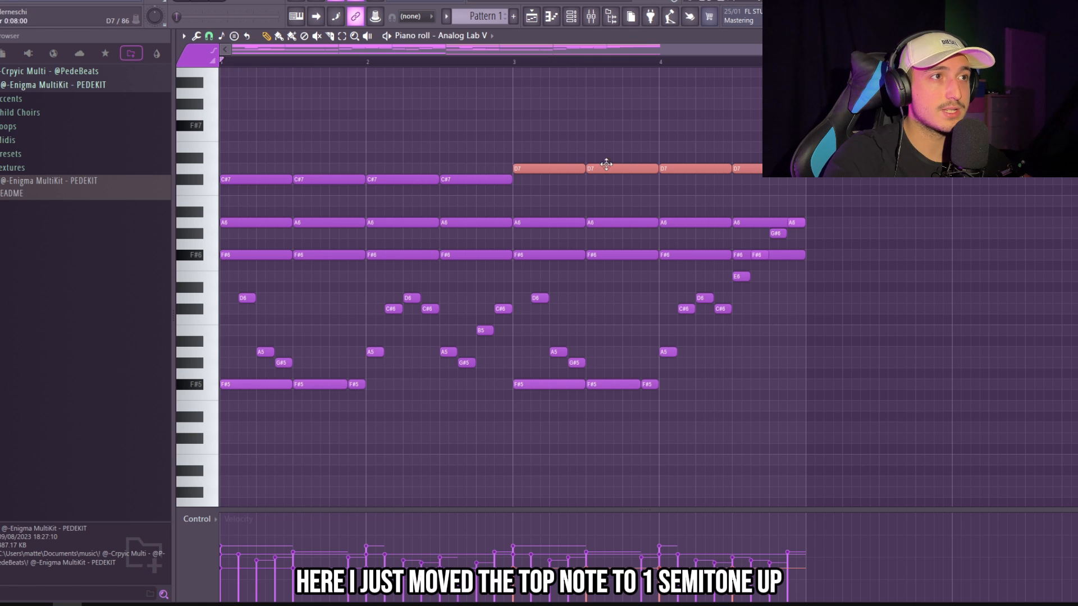
- Try the D7 chord notes of bars 3 and 4 an octave lower and compare them with the D4 bass notes
{"action": "scroll", "coordinate": [563, 168], "scroll_direction": "up", "scroll_amount": 3}
{"action": "key", "text": "ctrl+Down"}
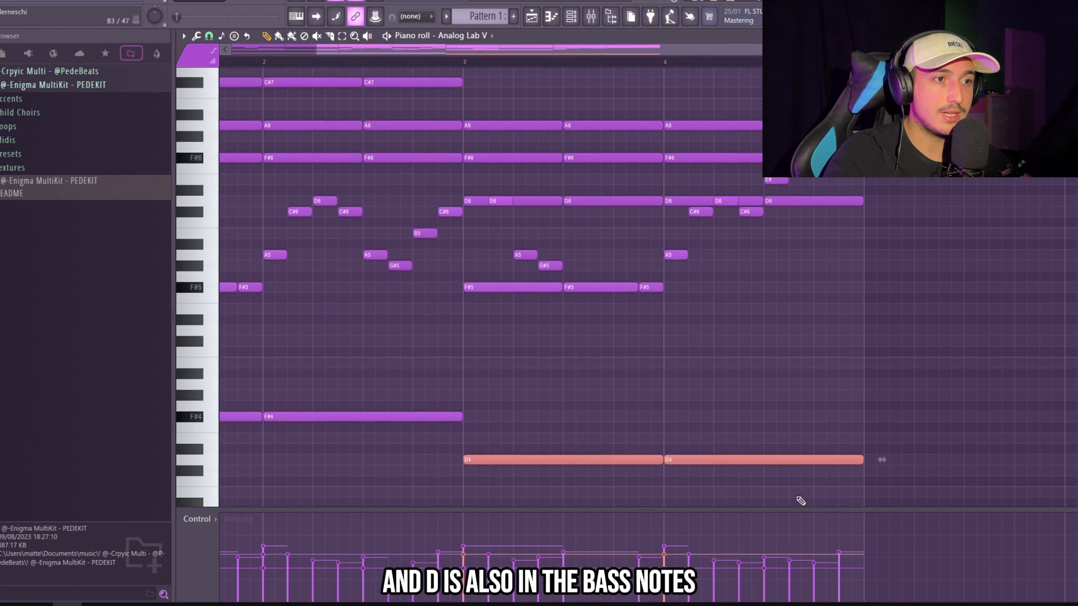
{"action": "left_click_drag", "start_coordinate": [787, 498], "coordinate": [595, 393]}
{"action": "scroll", "coordinate": [619, 374], "scroll_direction": "up", "scroll_amount": 1}
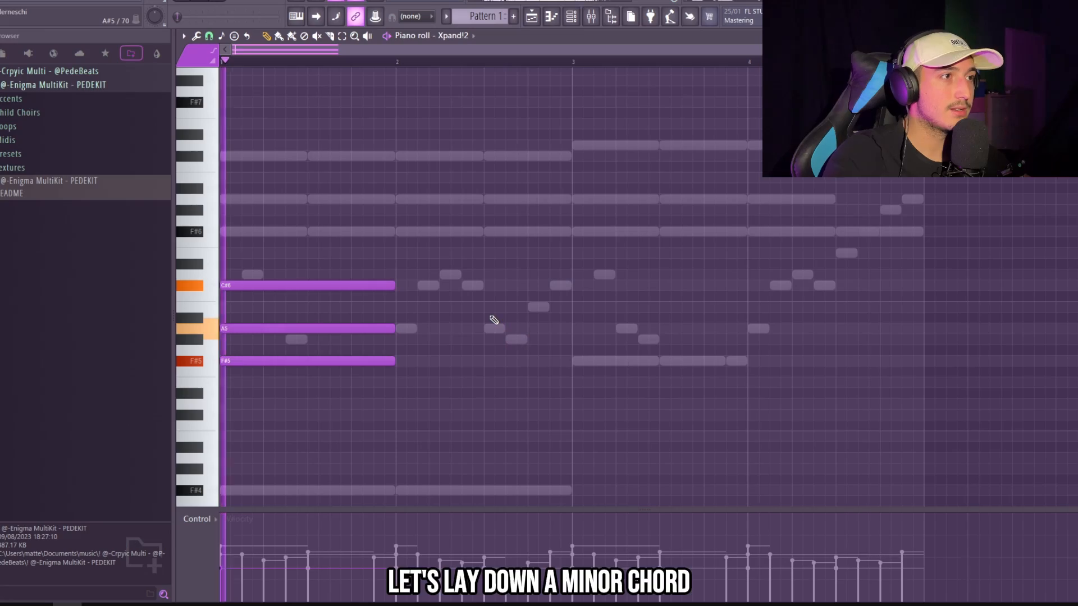
- Add F#6 to the opening F#5, A5, C#6 chord and duplicate the chord into bar 2 with its A5 raised to A6
{"action": "left_click_drag", "start_coordinate": [489, 398], "coordinate": [269, 285]}
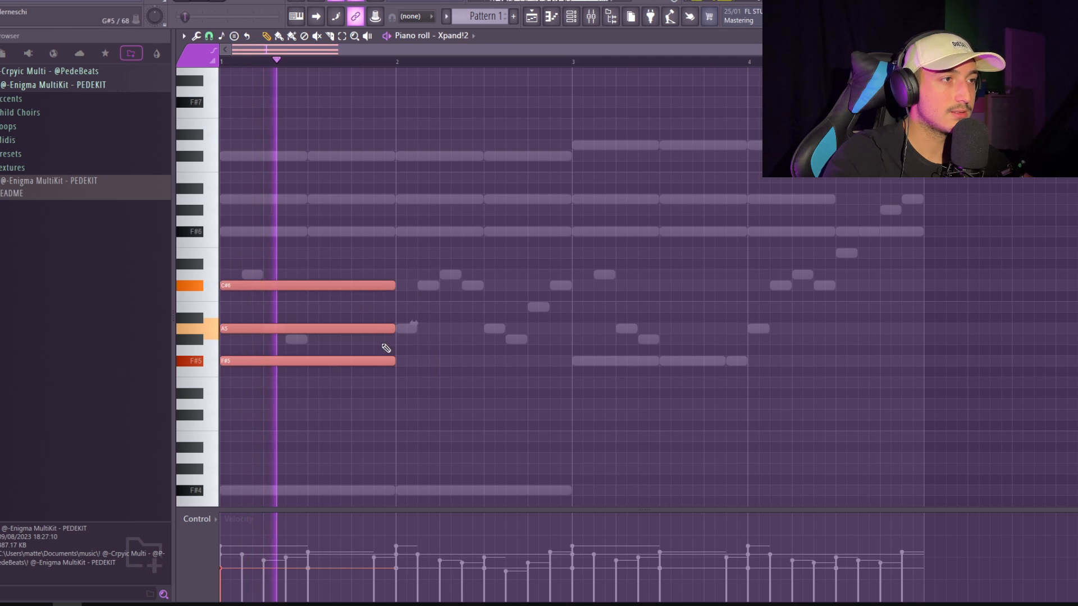
{"action": "key", "text": "space"}
{"action": "left_click_drag", "start_coordinate": [238, 231], "coordinate": [165, 229]}
{"action": "left_click_drag", "start_coordinate": [463, 398], "coordinate": [263, 197]}
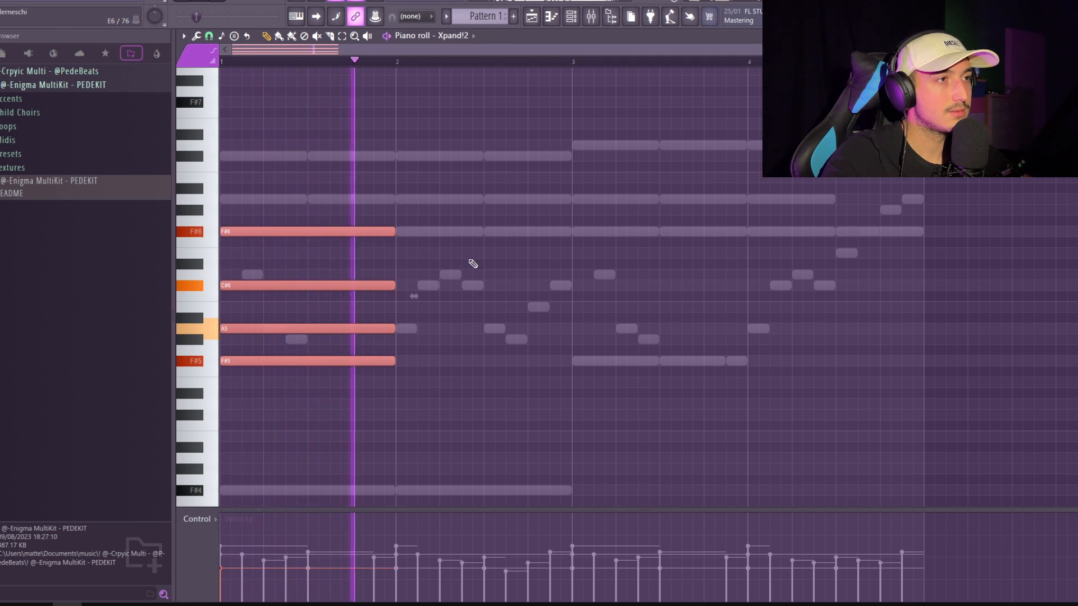
{"action": "key", "text": "ctrl+b"}
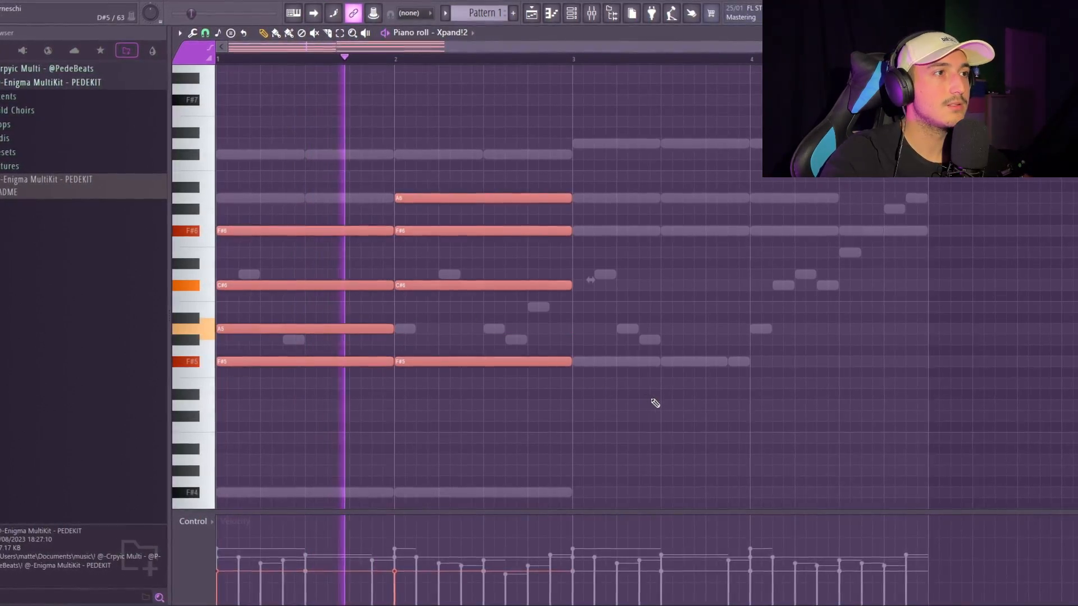
- Duplicate the two one-bar chords into bars 3 and 4
{"action": "left_click_drag", "start_coordinate": [724, 398], "coordinate": [292, 184]}
{"action": "key", "text": "ctrl+b"}
{"action": "left_click", "coordinate": [591, 308], "text": "ctrl"}
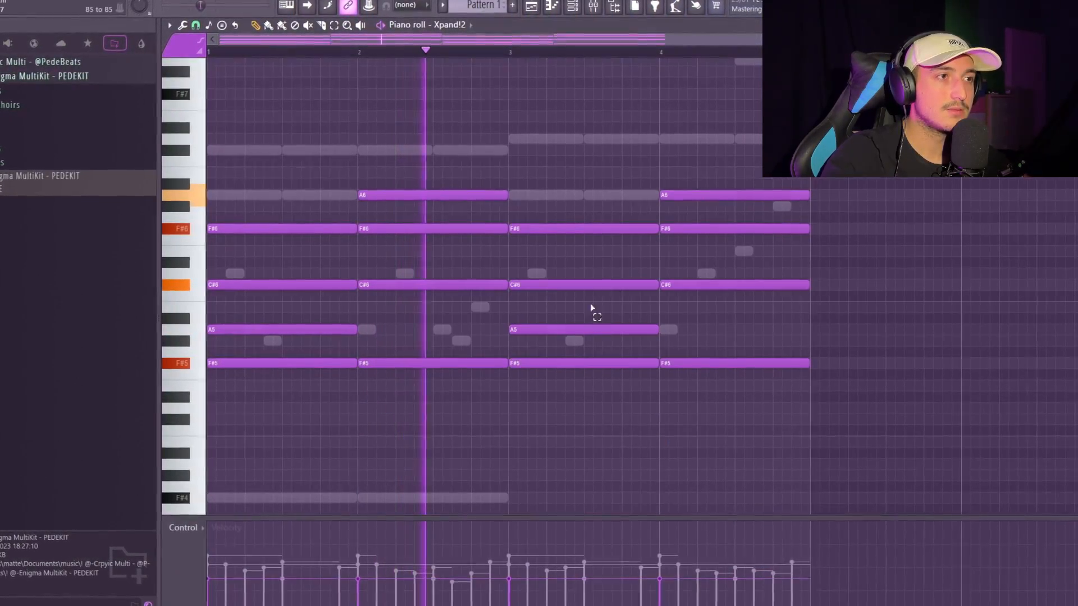
- Raise the C#6 chord notes in bars 3 and 4 one semitone to D6
{"action": "left_click_drag", "start_coordinate": [561, 285], "coordinate": [566, 273]}
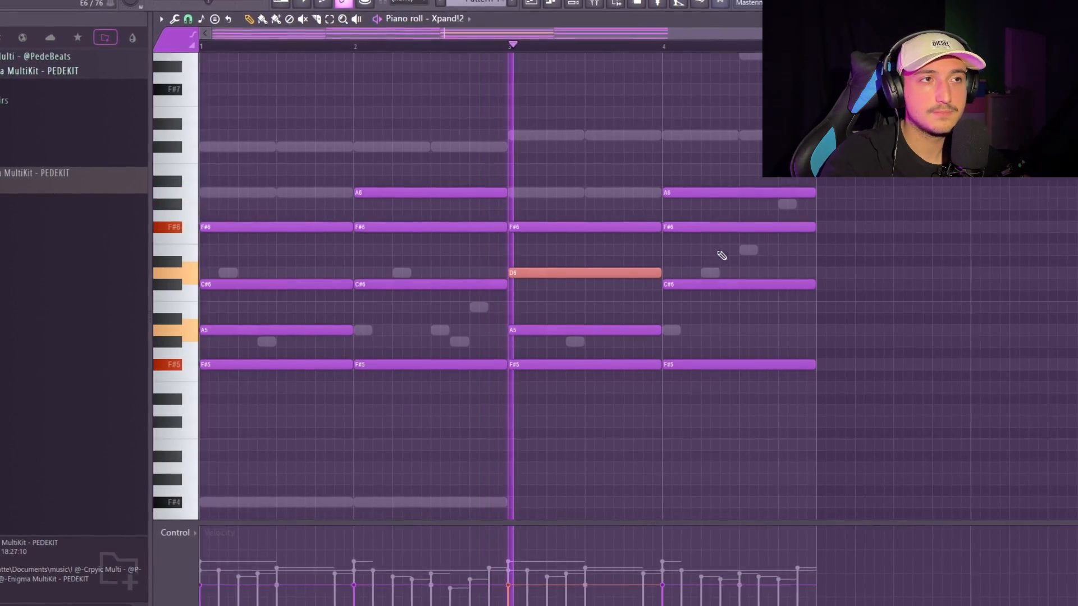
{"action": "left_click_drag", "start_coordinate": [717, 287], "coordinate": [718, 273]}
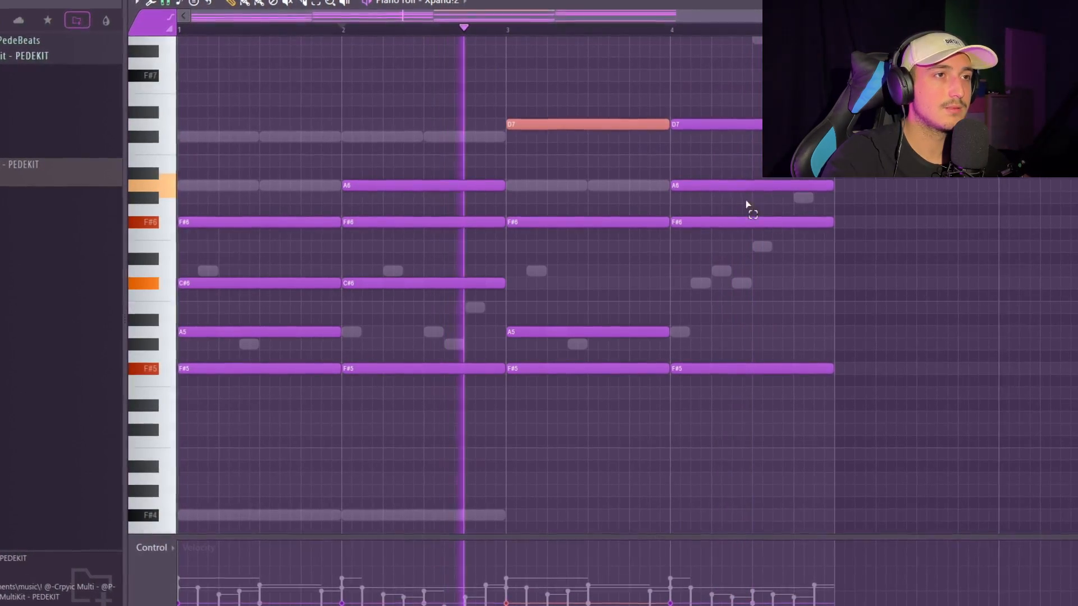
- Raise the A6 chord note in bar 4 one octave to A7
{"action": "key", "text": "ctrl+Up"}
{"action": "scroll", "coordinate": [747, 175], "scroll_direction": "down", "scroll_amount": 2}
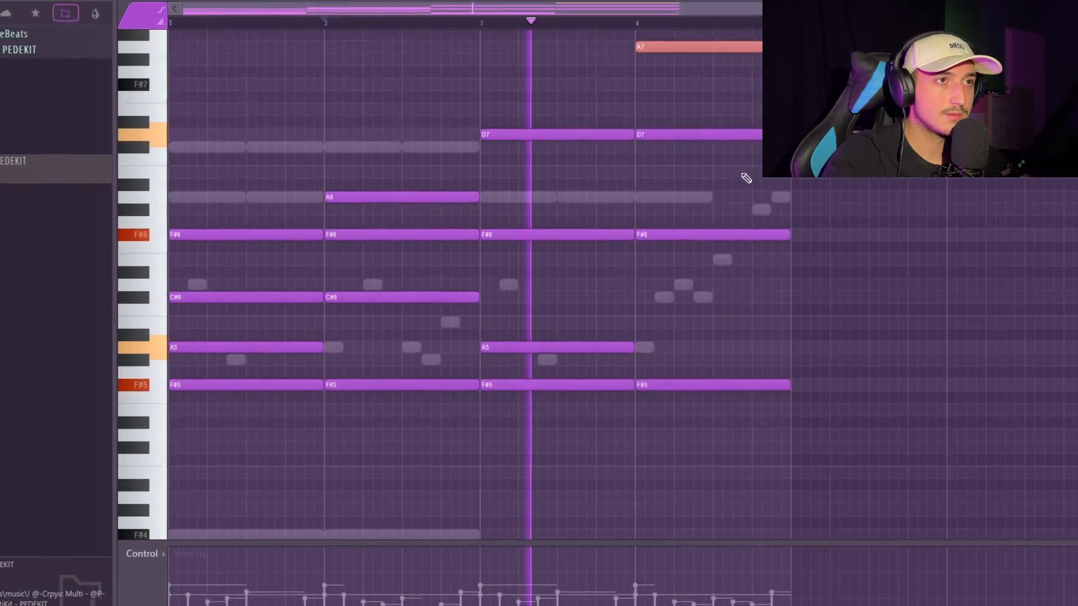
- Select all chord notes across the four bars, lower them one octave, and play back the pattern
{"action": "left_click_drag", "start_coordinate": [851, 466], "coordinate": [241, 45]}
{"action": "scroll", "coordinate": [494, 292], "scroll_direction": "down", "scroll_amount": 5}
{"action": "scroll", "coordinate": [752, 395], "scroll_direction": "up", "scroll_amount": 3}
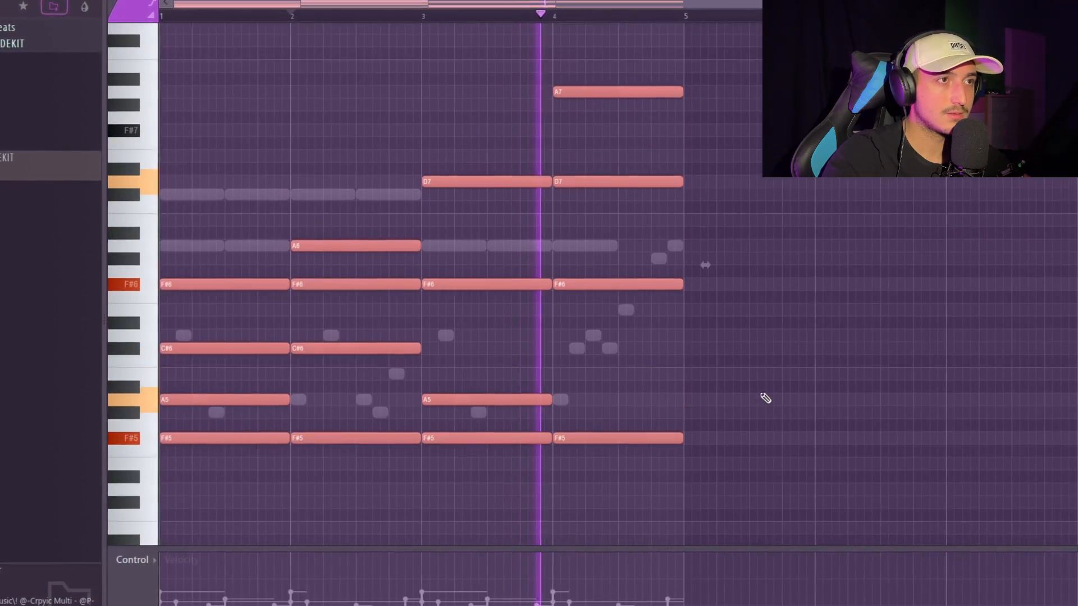
{"action": "left_click_drag", "start_coordinate": [813, 470], "coordinate": [238, 65]}
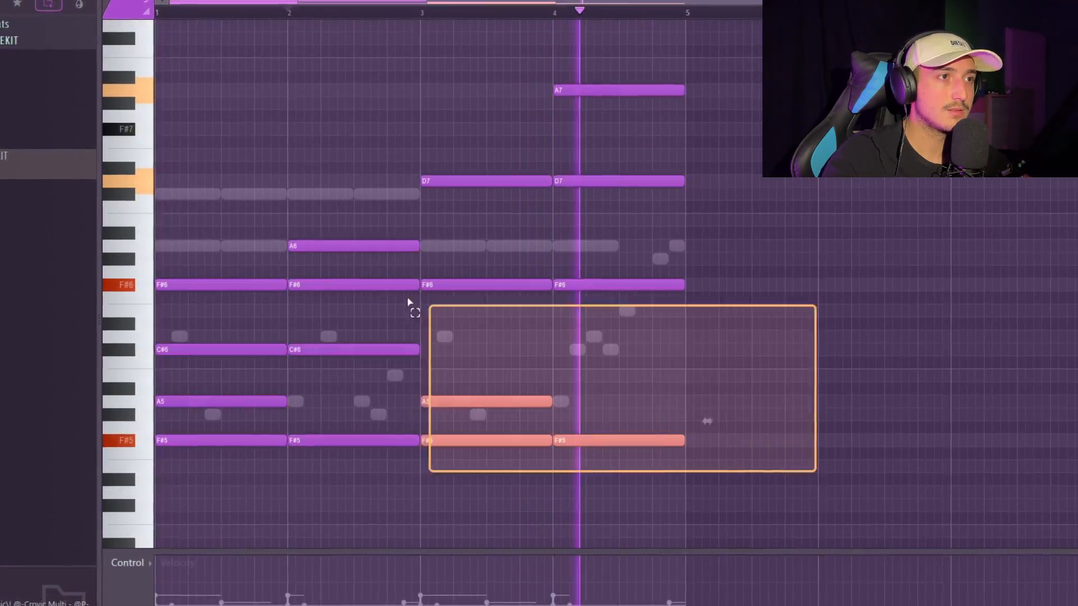
{"action": "scroll", "coordinate": [457, 204], "scroll_direction": "up", "scroll_amount": 1}
{"action": "scroll", "coordinate": [618, 280], "scroll_direction": "down", "scroll_amount": 4}
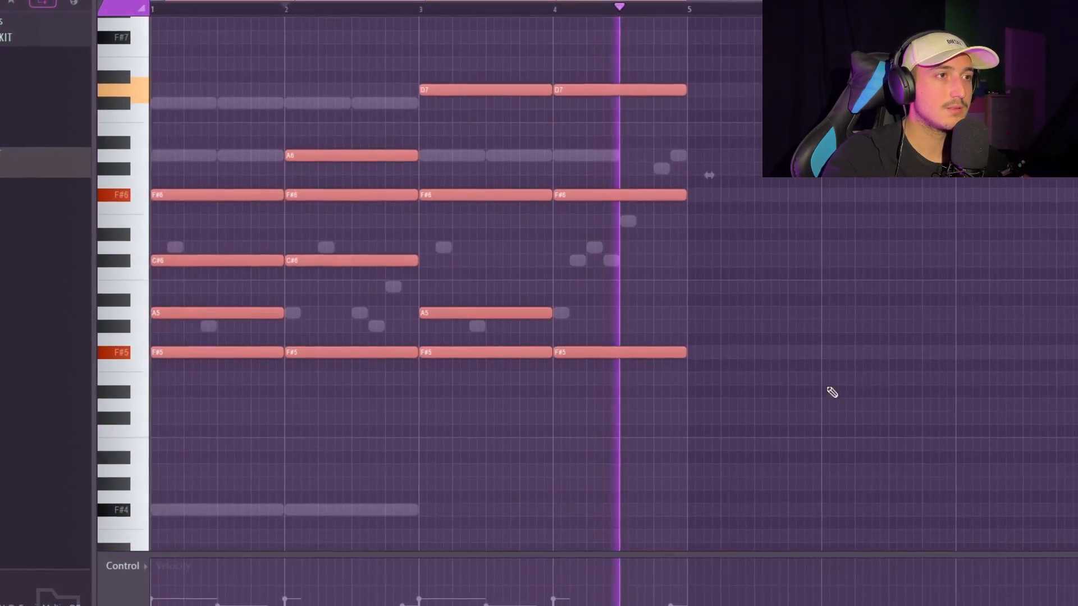
{"action": "scroll", "coordinate": [828, 393], "scroll_direction": "up", "scroll_amount": 4}
{"action": "left_click_drag", "start_coordinate": [810, 517], "coordinate": [151, 19]}
{"action": "scroll", "coordinate": [562, 253], "scroll_direction": "down", "scroll_amount": 3}
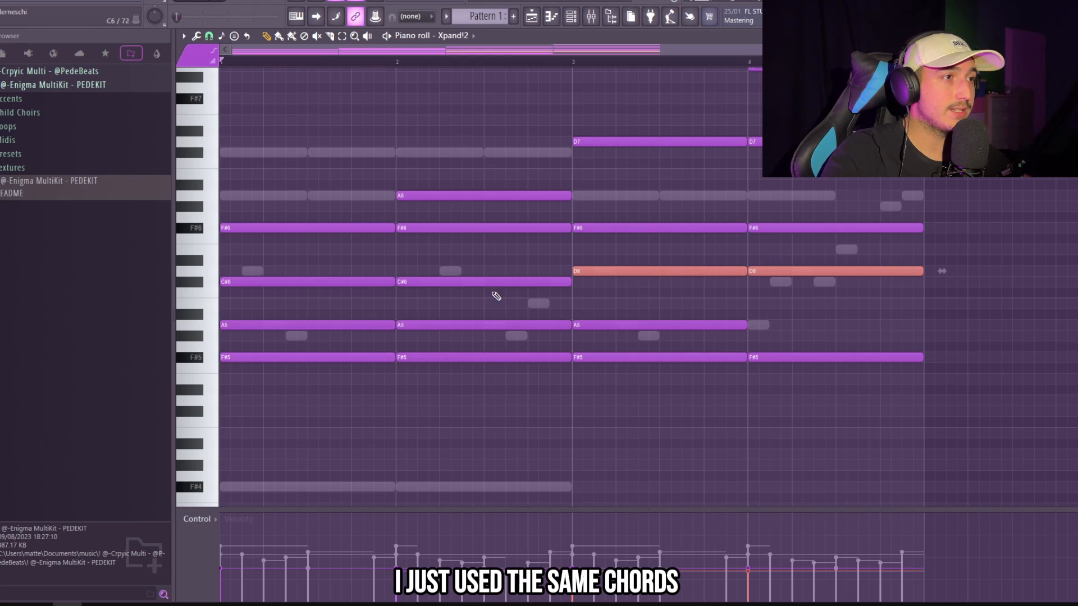
{"action": "scroll", "coordinate": [496, 296], "scroll_direction": "down", "scroll_amount": 2}
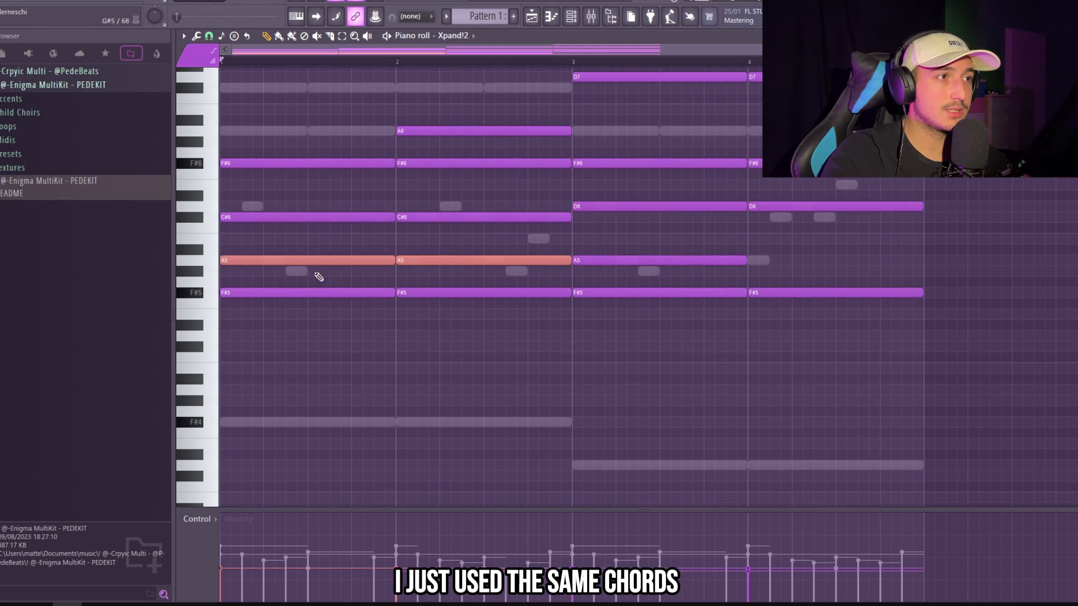
{"action": "left_click_drag", "start_coordinate": [834, 519], "coordinate": [449, 416]}
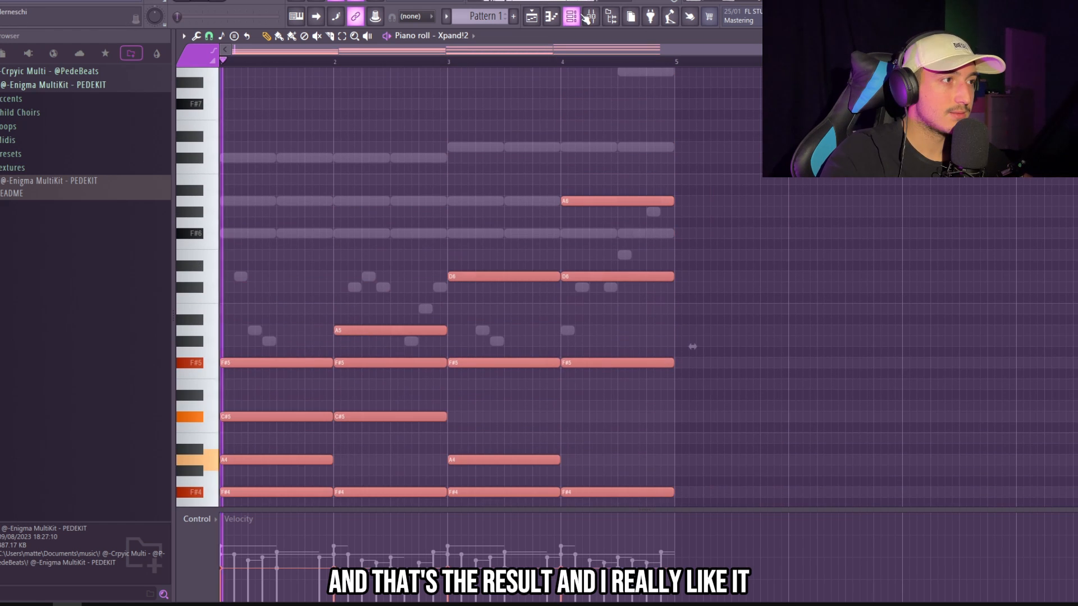
{"action": "key", "text": "space"}
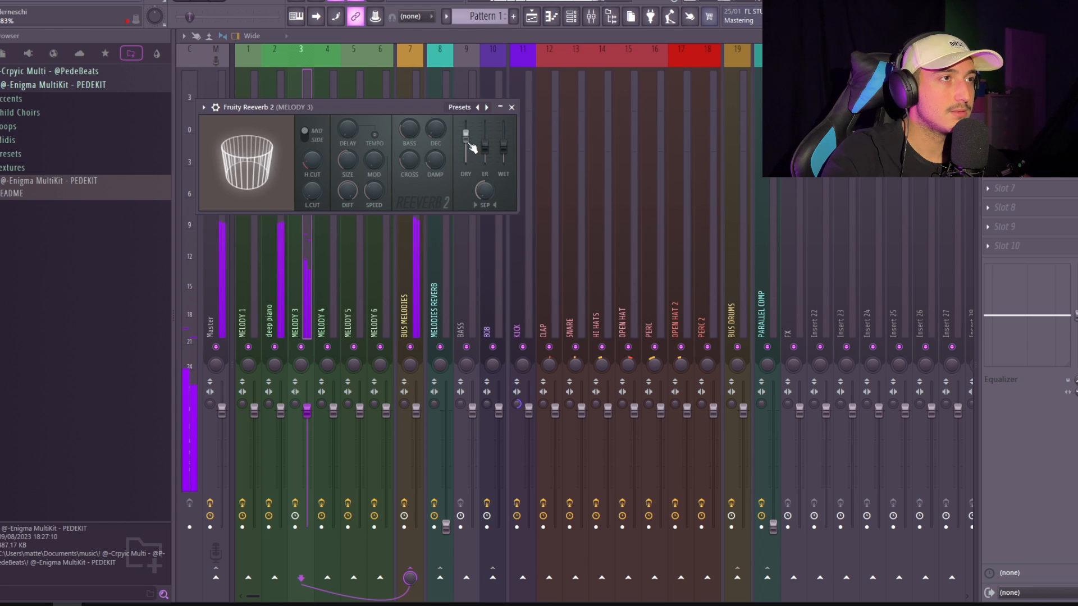
- Raise the MELODY 3 mixer level slightly and load the Solo Violin+ strings sound in a second Xpand!2 instance
{"action": "left_click_drag", "start_coordinate": [307, 411], "coordinate": [307, 410]}
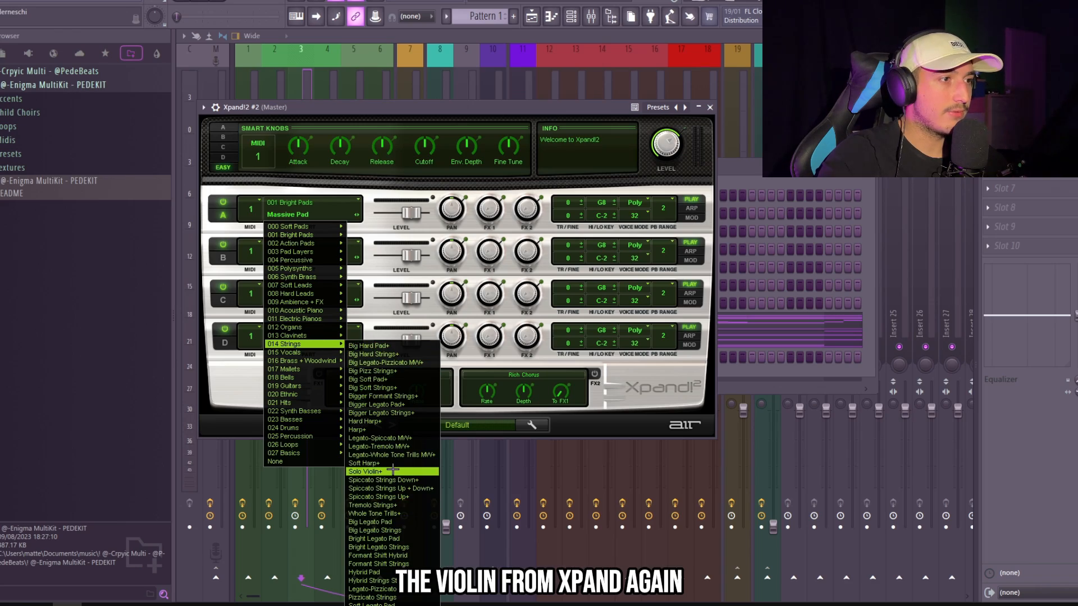
{"action": "left_click", "coordinate": [392, 471]}
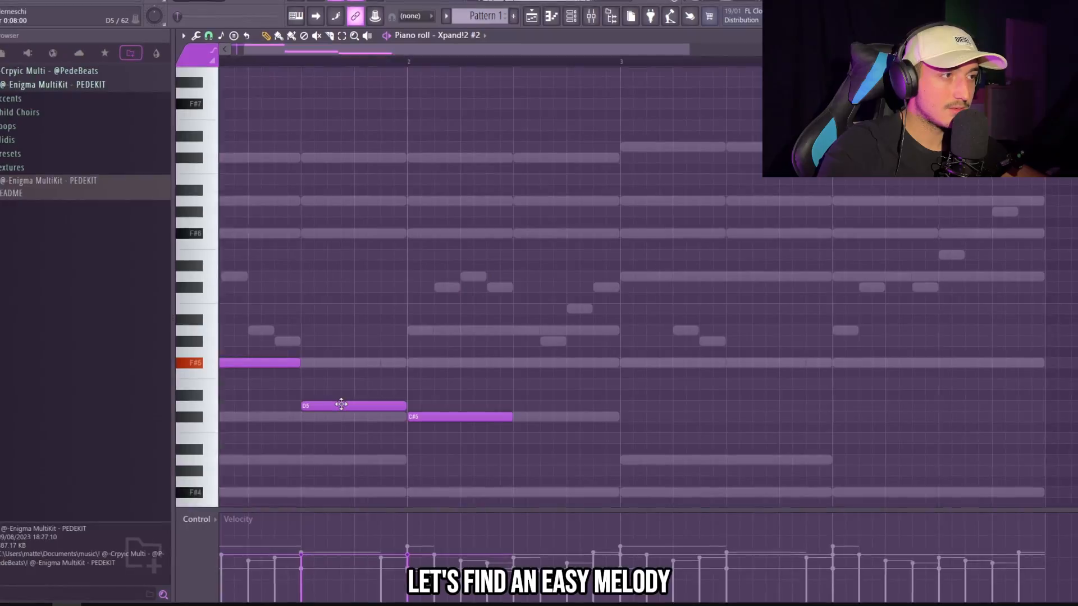
- Set the violin notes to C#5 in the second half of bar 1 and D5 starting bar 2, adding a half-bar C#5 after it
{"action": "scroll", "coordinate": [381, 410], "scroll_direction": "down", "scroll_amount": 3}
{"action": "left_click_drag", "start_coordinate": [336, 343], "coordinate": [330, 355]}
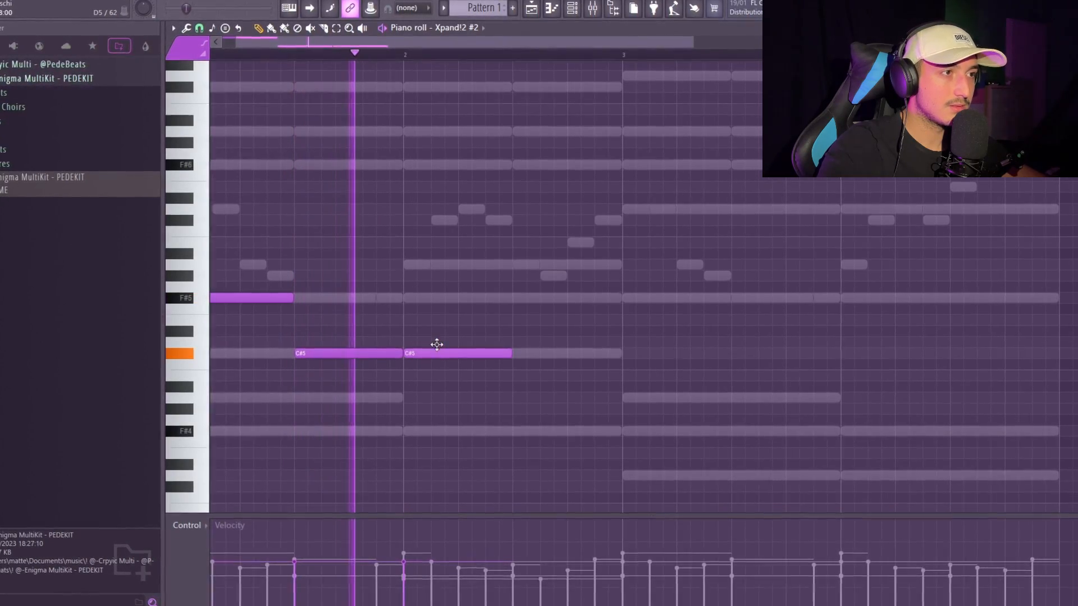
{"action": "left_click_drag", "start_coordinate": [436, 345], "coordinate": [438, 343]}
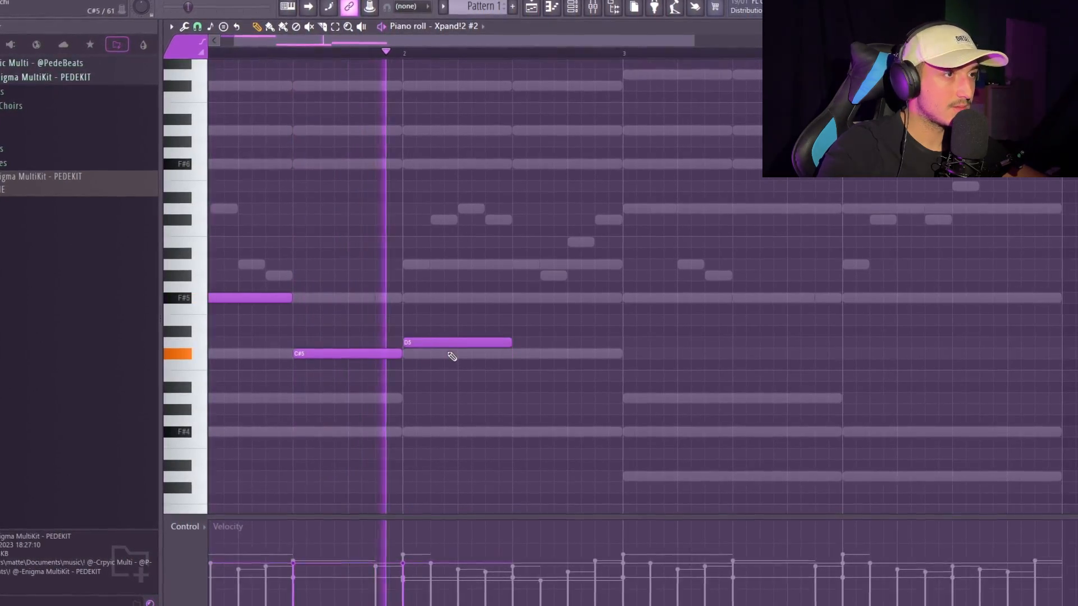
{"action": "left_click", "coordinate": [511, 356]}
{"action": "left_click_drag", "start_coordinate": [516, 357], "coordinate": [528, 357]}
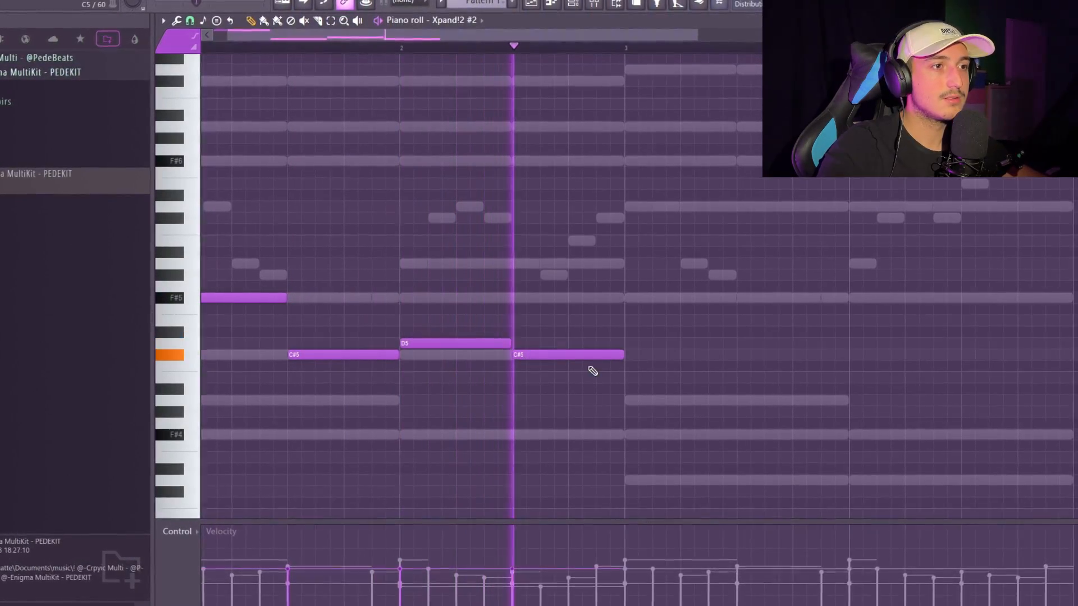
- Continue the violin melody with a one-bar B4 in bar 3 and half-bar A4 and G#4 notes in bar 4
{"action": "left_click", "coordinate": [635, 379]}
{"action": "scroll", "coordinate": [701, 393], "scroll_direction": "down", "scroll_amount": 2}
{"action": "left_click_drag", "start_coordinate": [599, 380], "coordinate": [685, 380]}
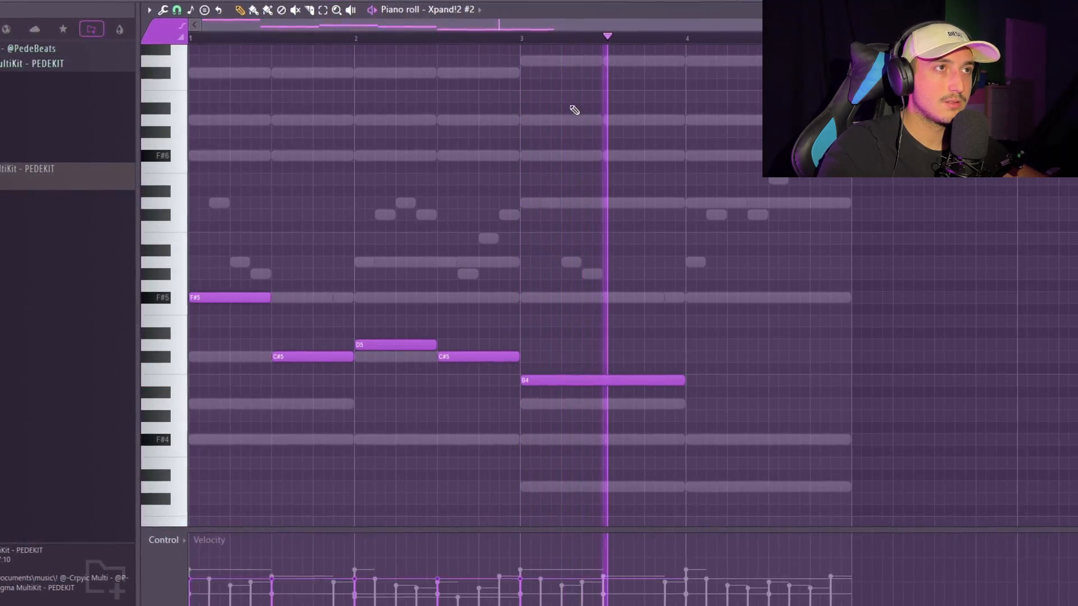
{"action": "left_click", "coordinate": [690, 404]}
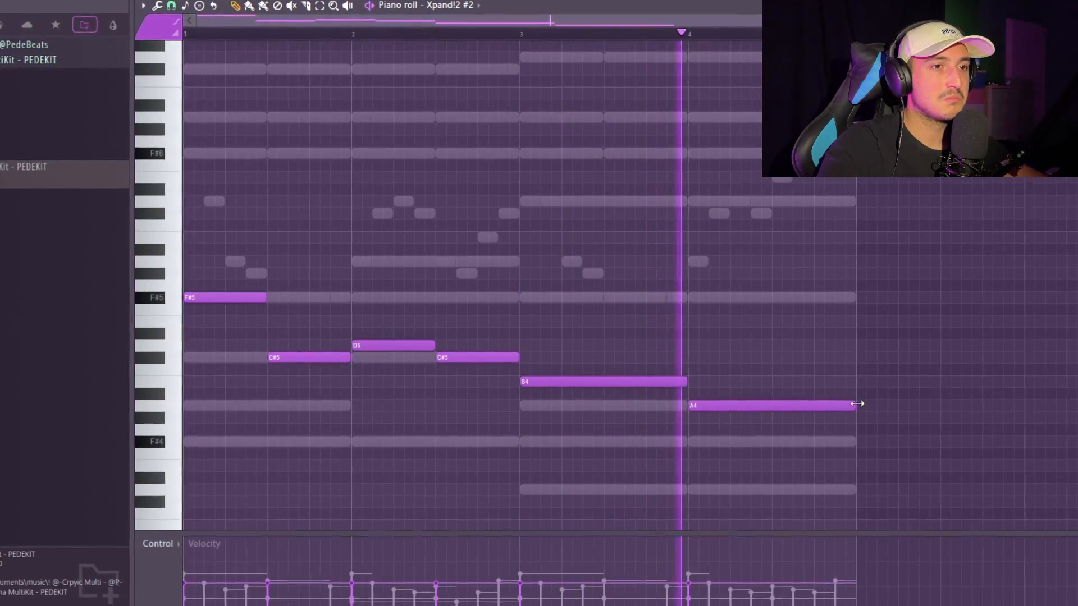
{"action": "left_click_drag", "start_coordinate": [851, 403], "coordinate": [776, 422]}
{"action": "left_click", "coordinate": [777, 421]}
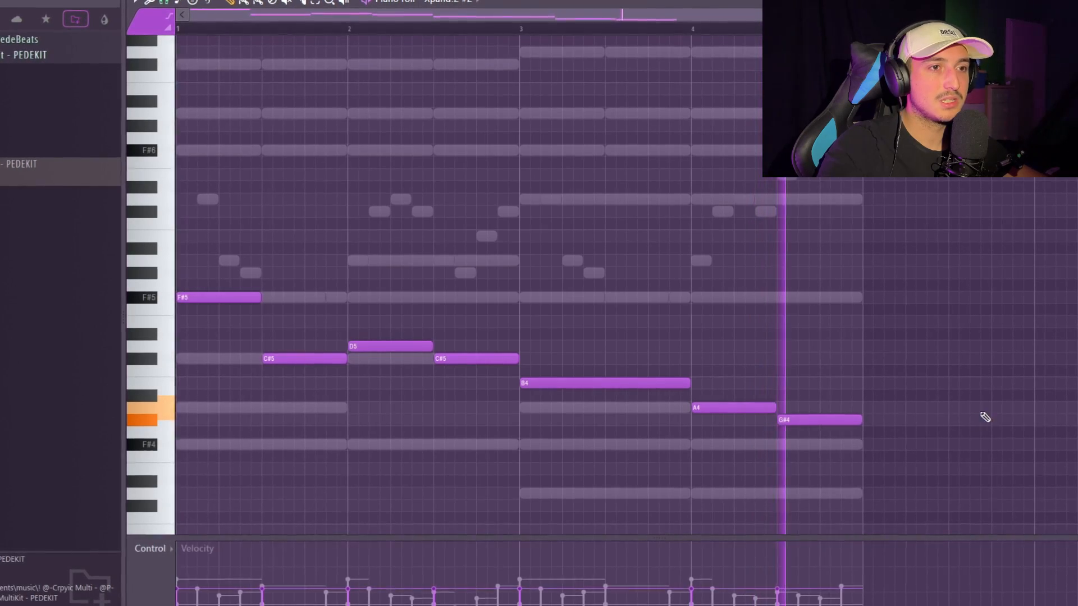
{"action": "scroll", "coordinate": [987, 418], "scroll_direction": "down", "scroll_amount": 1}
{"action": "left_click_drag", "start_coordinate": [970, 438], "coordinate": [173, 156]}
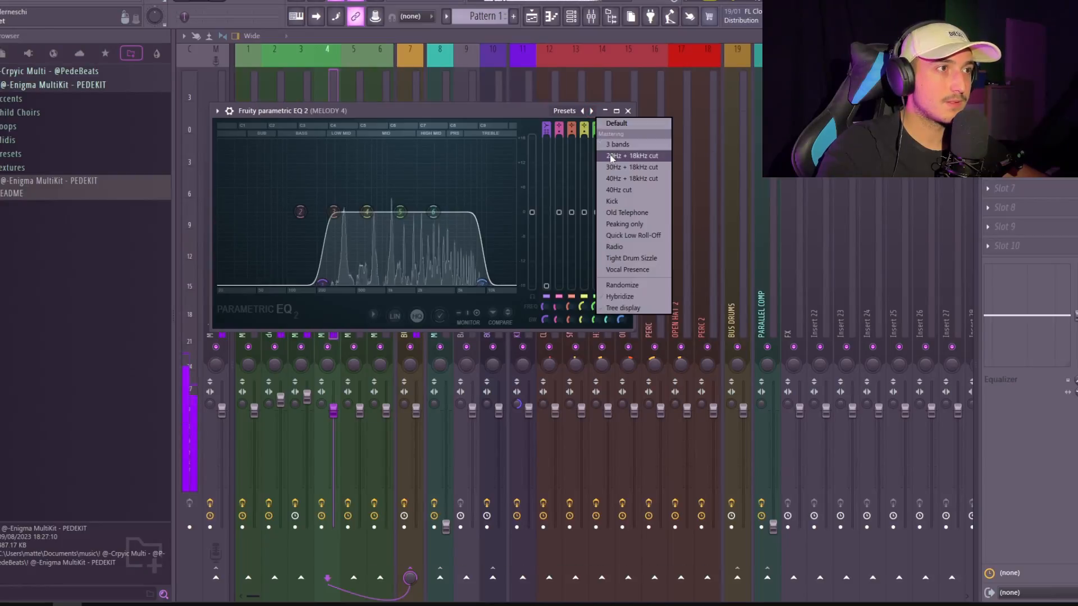
- Apply the 20Hz + 18kHz cut preset to the MELODY 4 equalizer and raise that track's mixer level
{"action": "left_click", "coordinate": [611, 156]}
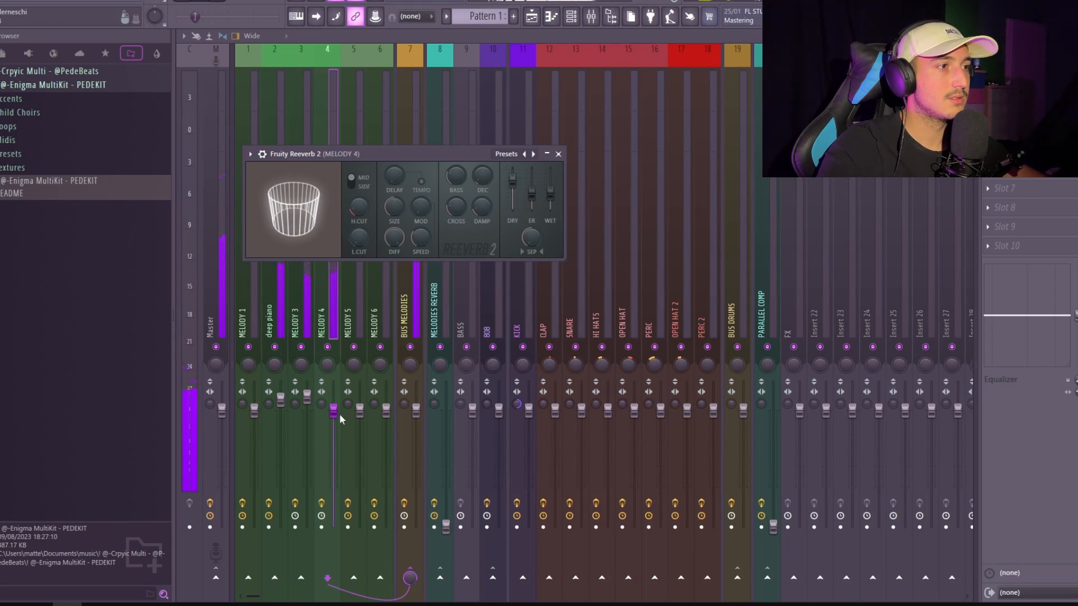
{"action": "left_click_drag", "start_coordinate": [333, 412], "coordinate": [328, 340]}
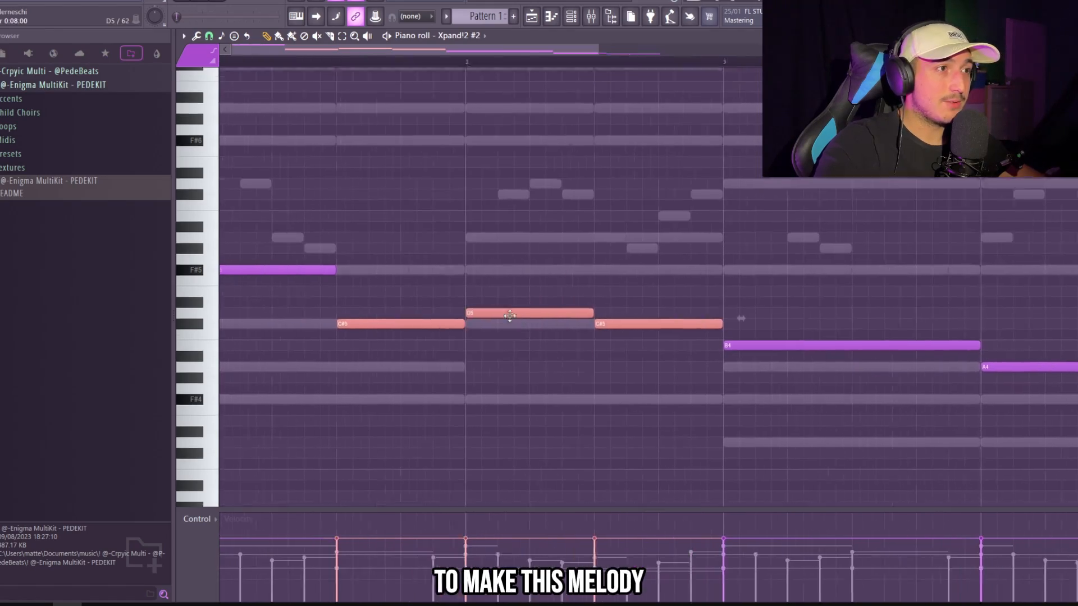
- Select the C#5 and D5 notes of the violin melody across bars 1 and 2
{"action": "left_click_drag", "start_coordinate": [692, 344], "coordinate": [472, 285]}
{"action": "scroll", "coordinate": [488, 303], "scroll_direction": "down", "scroll_amount": 2}
{"action": "left_click_drag", "start_coordinate": [521, 355], "coordinate": [391, 301]}
{"action": "scroll", "coordinate": [490, 341], "scroll_direction": "down", "scroll_amount": 2}
{"action": "scroll", "coordinate": [400, 338], "scroll_direction": "up", "scroll_amount": 2}
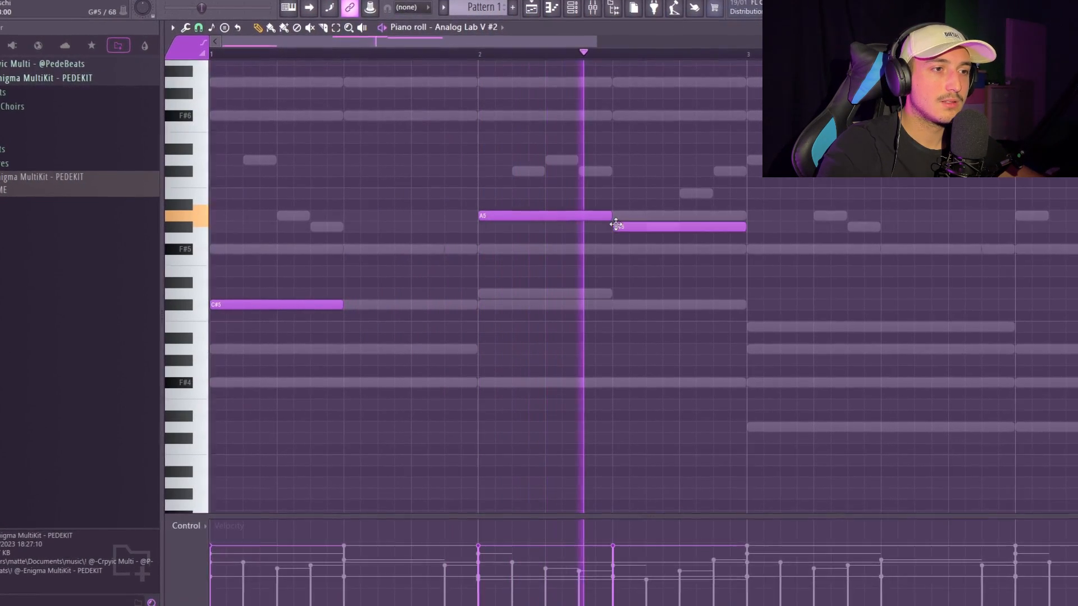
- Duplicate the two-bar C#5, A5, G#5 melody of Analog Lab V #2 into bars 3 and 4
{"action": "key", "text": "ctrl+a"}
{"action": "key", "text": "ctrl+b"}
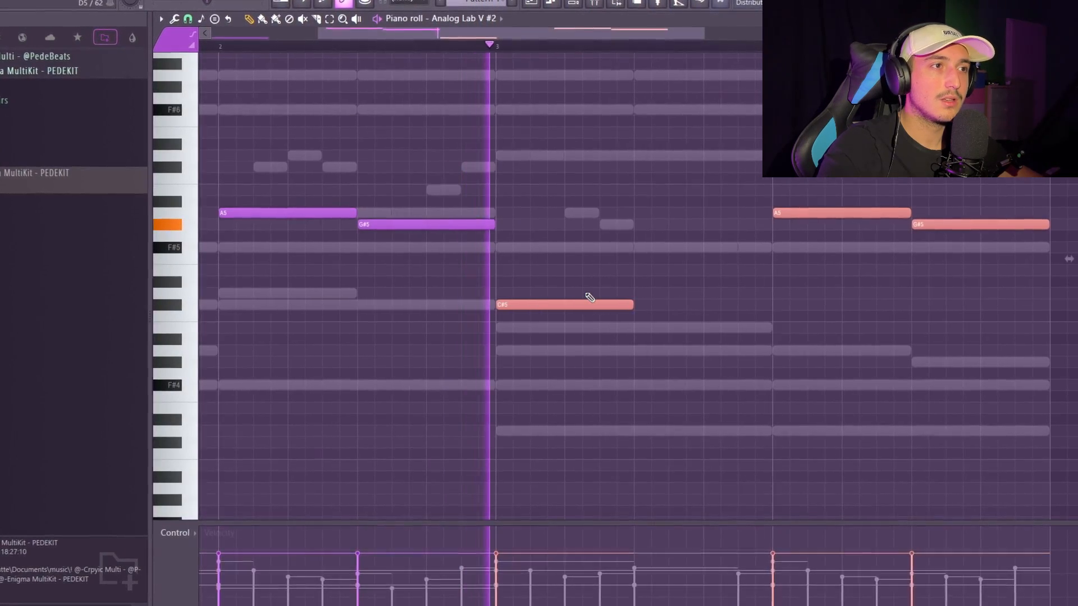
{"action": "scroll", "coordinate": [590, 297], "scroll_direction": "down", "scroll_amount": 1}
{"action": "key", "text": "ctrl+d"}
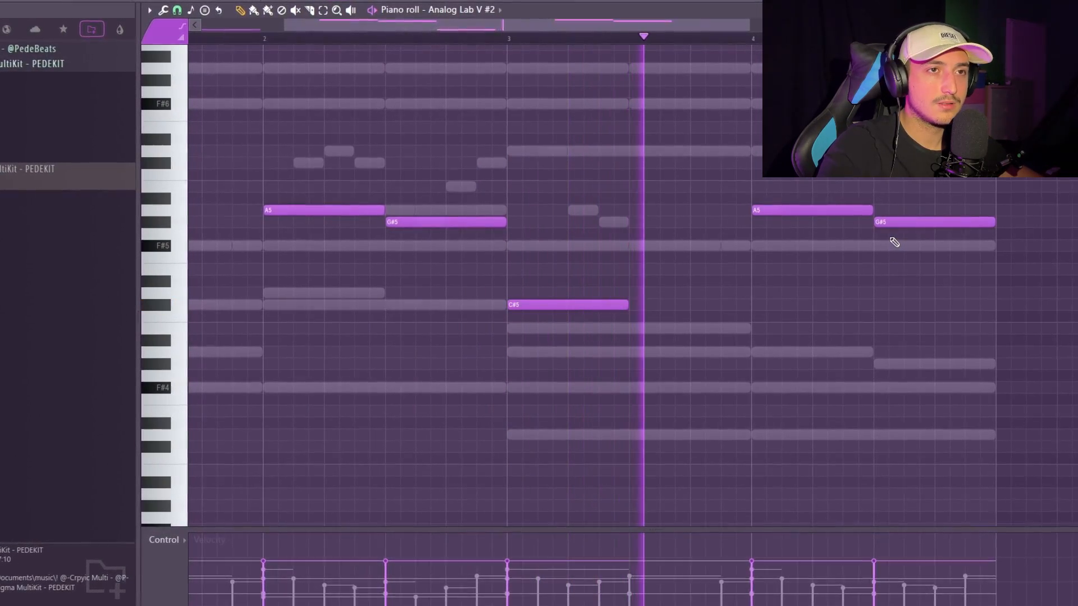
- Raise the two melody notes in bar 4, the A5 to B5 and the G#5 to A5
{"action": "left_click_drag", "start_coordinate": [788, 210], "coordinate": [789, 186]}
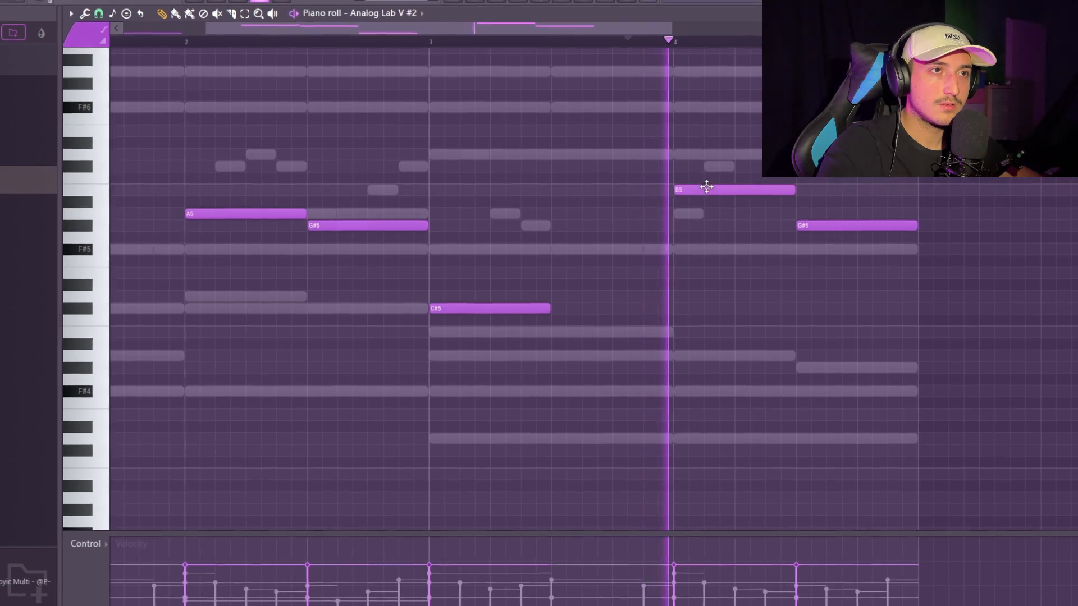
{"action": "left_click_drag", "start_coordinate": [839, 240], "coordinate": [839, 227]}
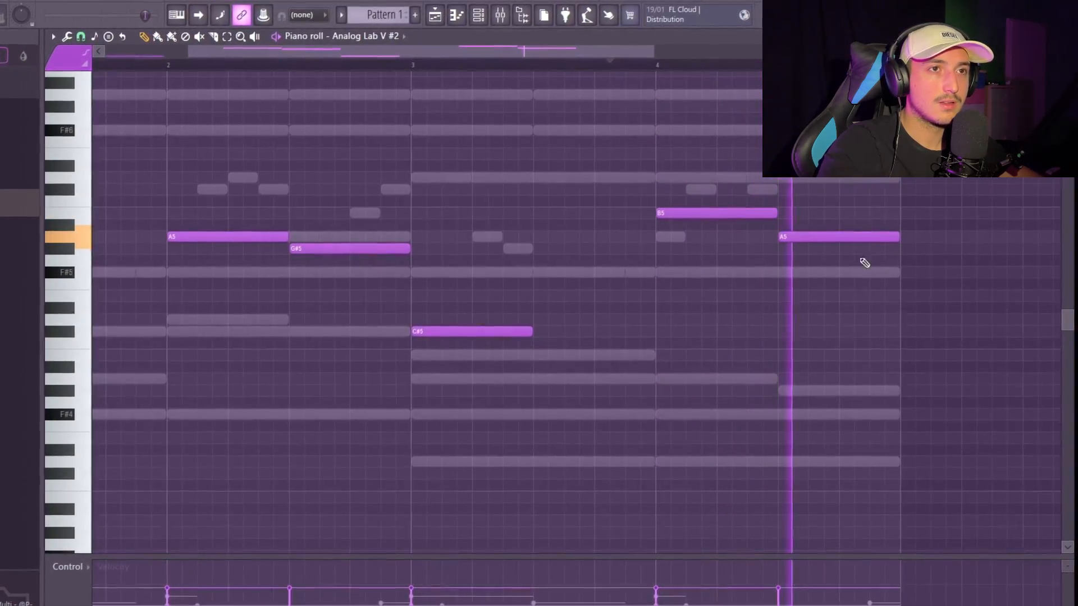
{"action": "scroll", "coordinate": [881, 280], "scroll_direction": "down", "scroll_amount": 1}
- Add short F#5 and G#5 pickup notes at the end of bar 1 and duplicate them at the end of bar 3
{"action": "left_click_drag", "start_coordinate": [883, 329], "coordinate": [570, 281]}
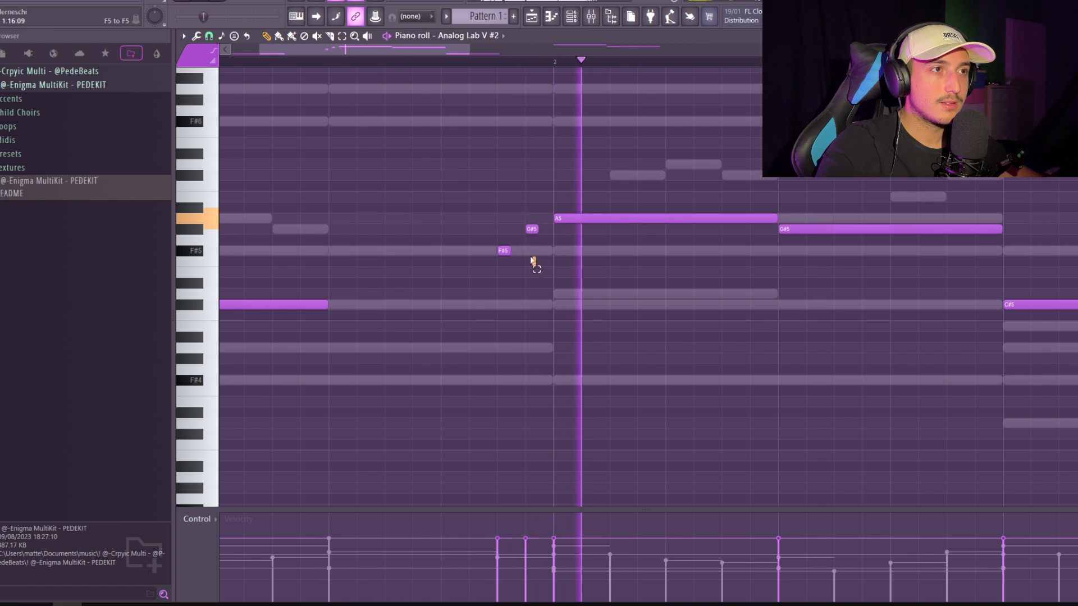
{"action": "scroll", "coordinate": [533, 261], "scroll_direction": "down", "scroll_amount": 1}
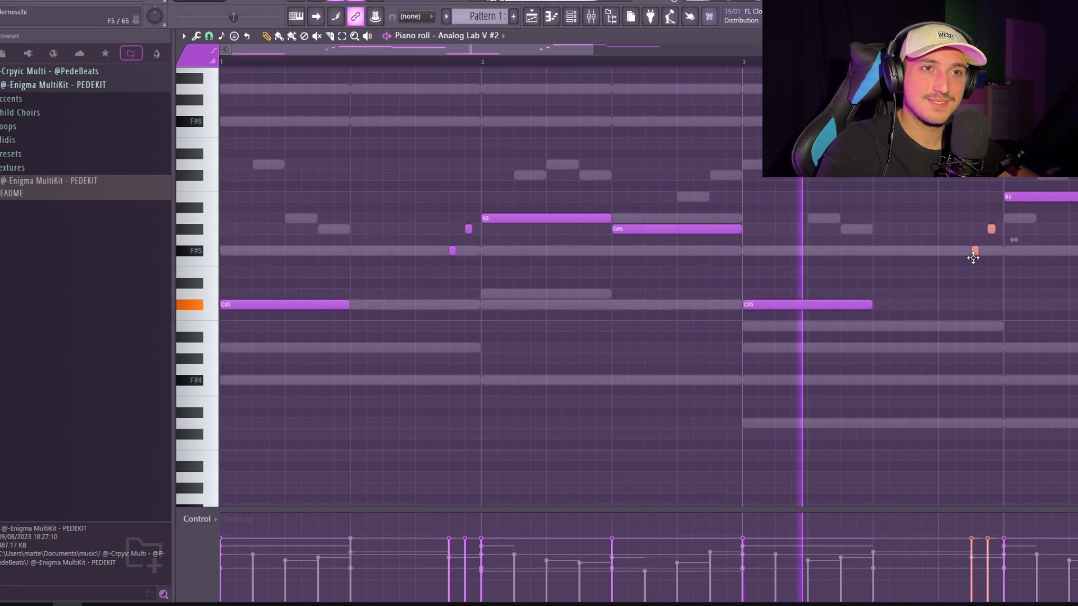
{"action": "scroll", "coordinate": [1008, 263], "scroll_direction": "up", "scroll_amount": 2}
{"action": "left_click_drag", "start_coordinate": [1007, 263], "coordinate": [648, 271]}
{"action": "scroll", "coordinate": [732, 276], "scroll_direction": "down", "scroll_amount": 2}
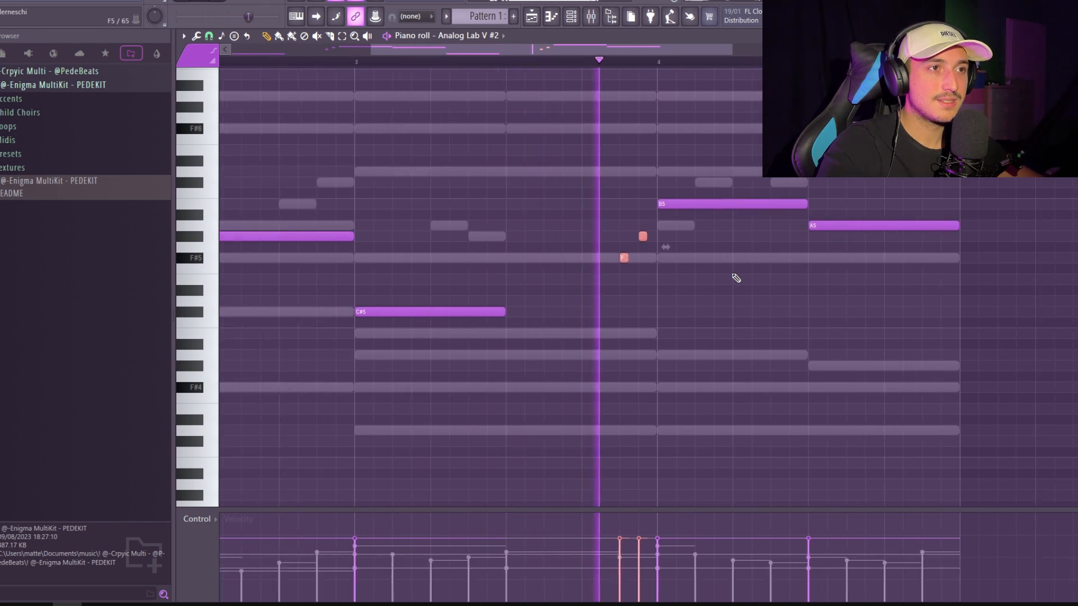
- Add three short C#6 notes in the first half of bar 1 and repeat them in bar 3
{"action": "scroll", "coordinate": [737, 278], "scroll_direction": "down", "scroll_amount": 3}
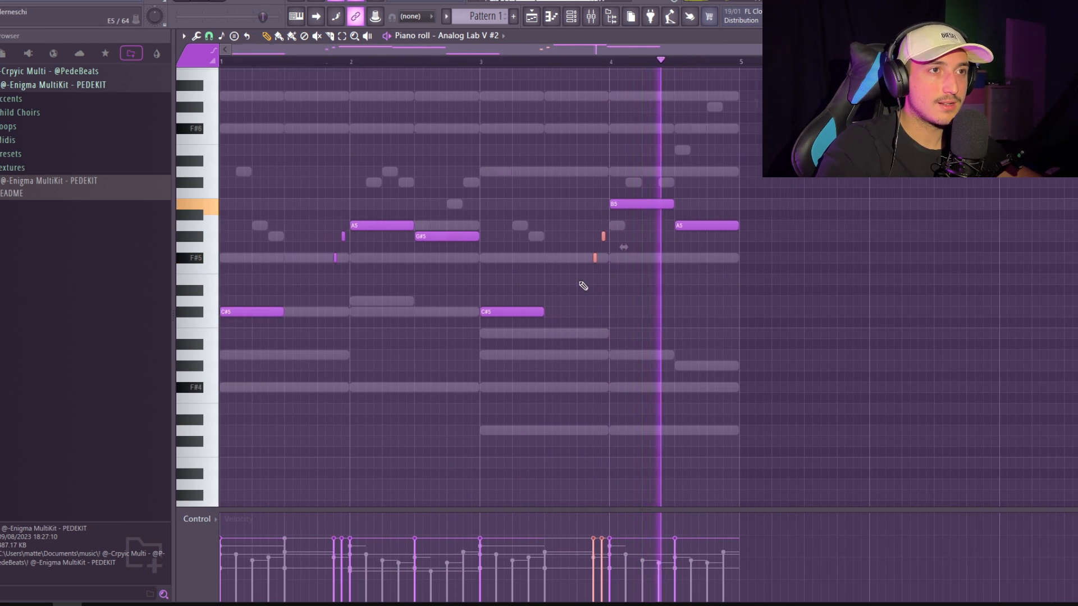
{"action": "scroll", "coordinate": [522, 280], "scroll_direction": "up", "scroll_amount": 3}
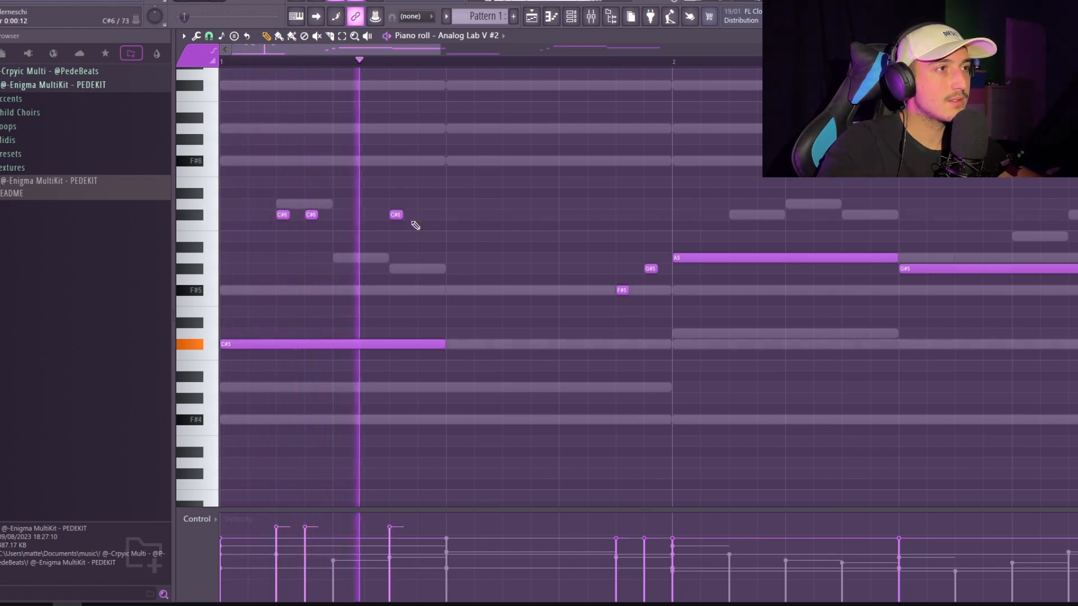
{"action": "scroll", "coordinate": [429, 235], "scroll_direction": "down", "scroll_amount": 3, "text": "ctrl"}
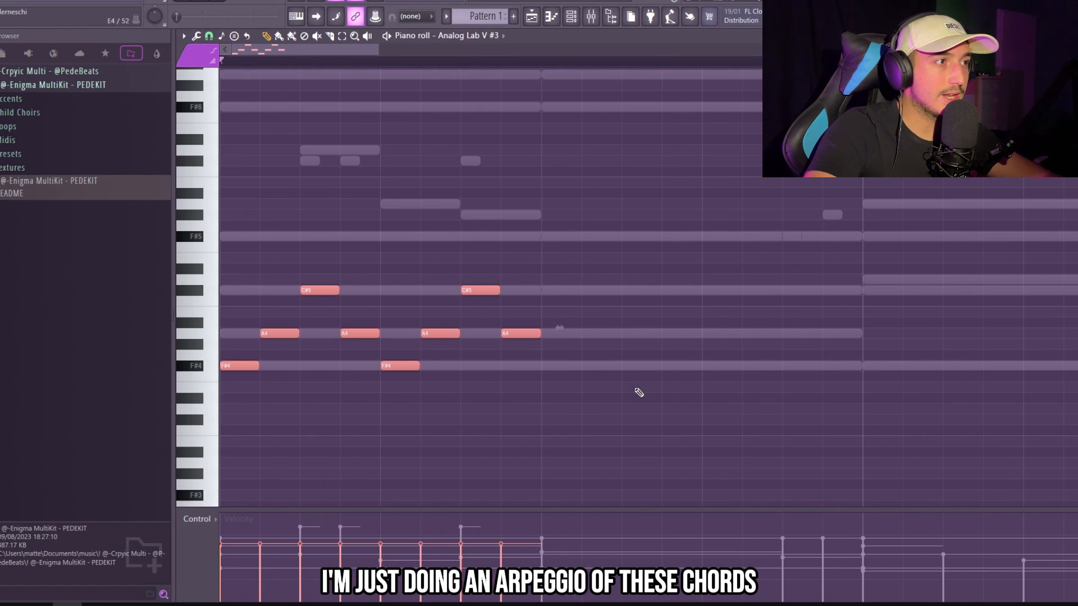
- Fill bar 1 of Analog Lab V #3 with the F#4, A4, C#5, A4 arpeggio and duplicate it into bar 2
{"action": "scroll", "coordinate": [552, 344], "scroll_direction": "down", "scroll_amount": 2}
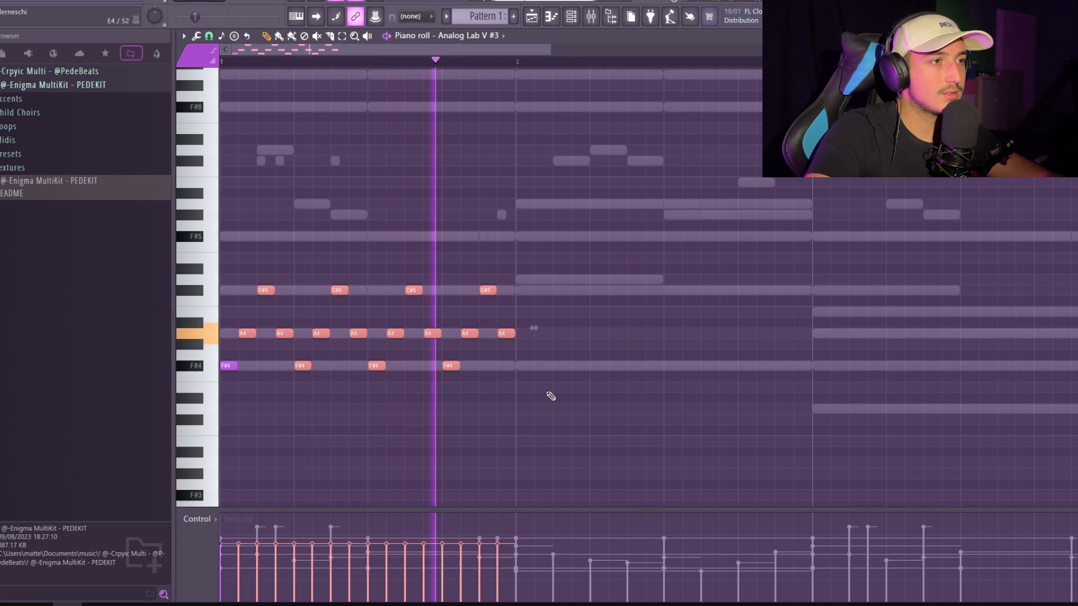
{"action": "left_click_drag", "start_coordinate": [550, 396], "coordinate": [221, 199]}
{"action": "key", "text": "ctrl+b"}
{"action": "scroll", "coordinate": [674, 387], "scroll_direction": "down", "scroll_amount": 2}
- Lower the A4 arpeggio notes in bar 2 one semitone to G#4 and play the result
{"action": "left_click_drag", "start_coordinate": [682, 391], "coordinate": [334, 251]}
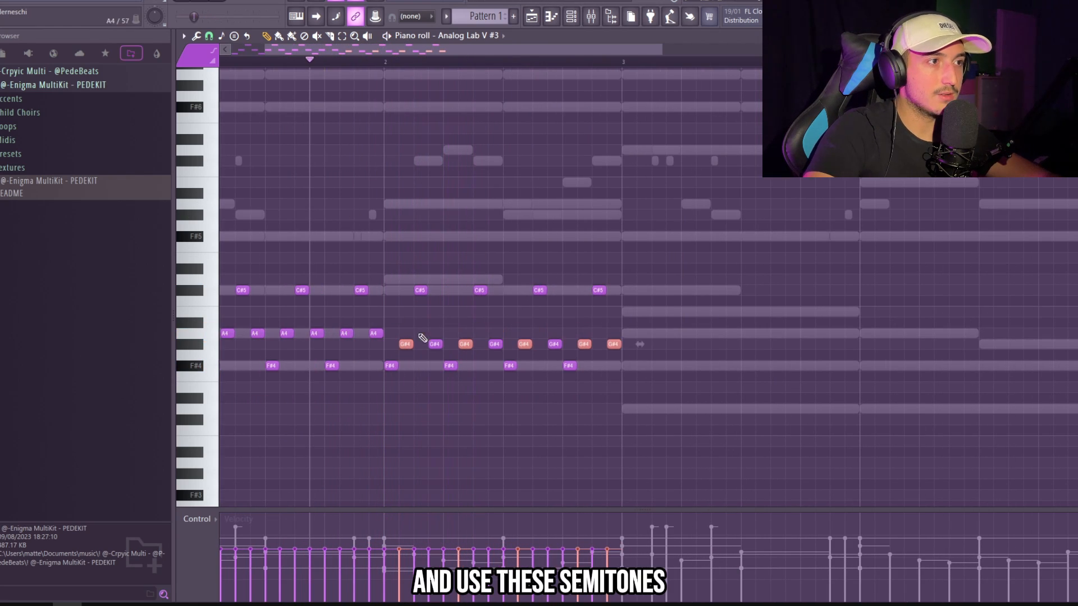
{"action": "key", "text": "space"}
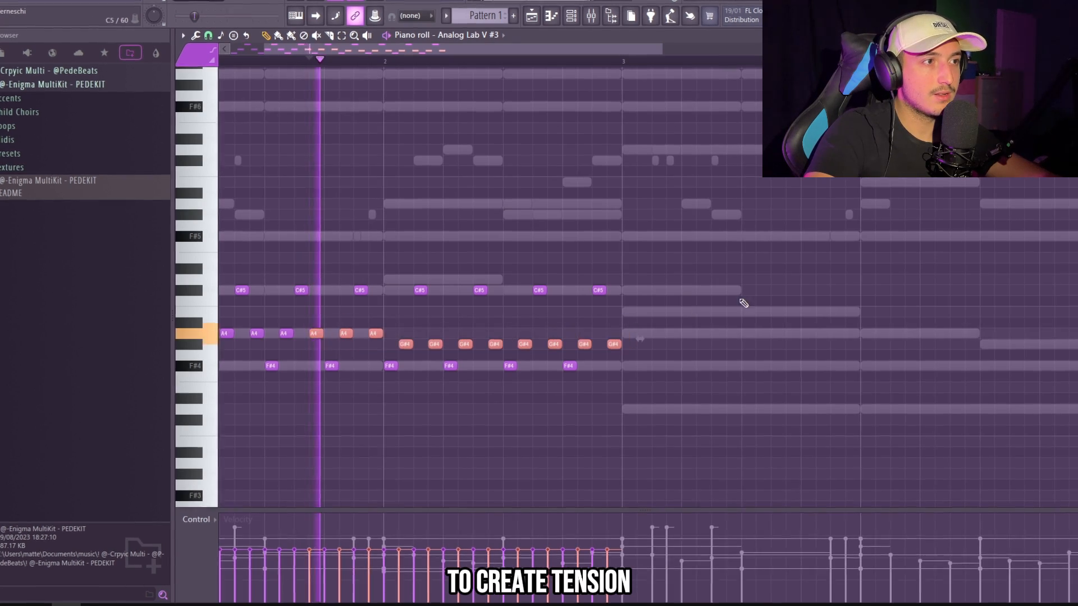
{"action": "left_click", "coordinate": [769, 292], "text": "ctrl"}
{"action": "scroll", "coordinate": [718, 382], "scroll_direction": "down", "scroll_amount": 2}
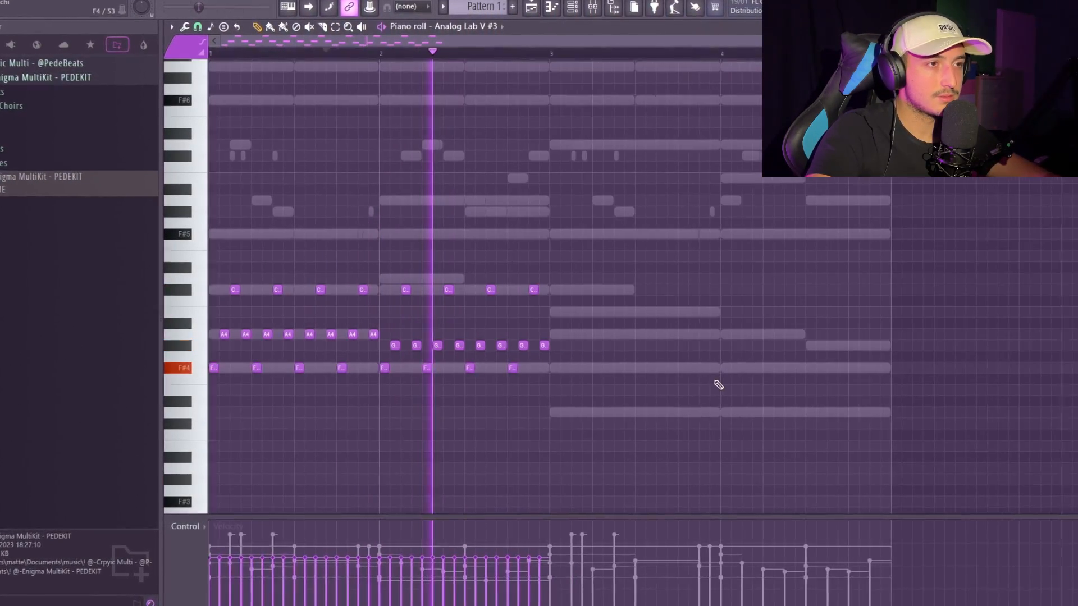
- Duplicate the two-bar arpeggio into bars 3 and 4 and raise its C#5 notes there one semitone to D5
{"action": "key", "text": "ctrl+a"}
{"action": "key", "text": "ctrl+b"}
{"action": "left_click_drag", "start_coordinate": [902, 292], "coordinate": [560, 262]}
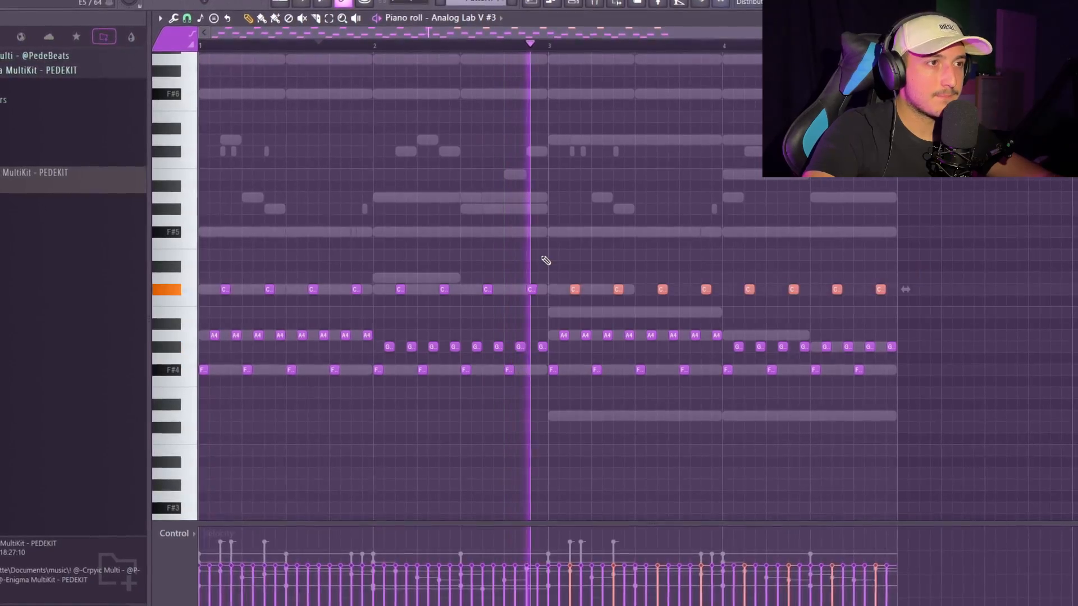
{"action": "key", "text": "Up"}
{"action": "scroll", "coordinate": [999, 387], "scroll_direction": "down", "scroll_amount": 1}
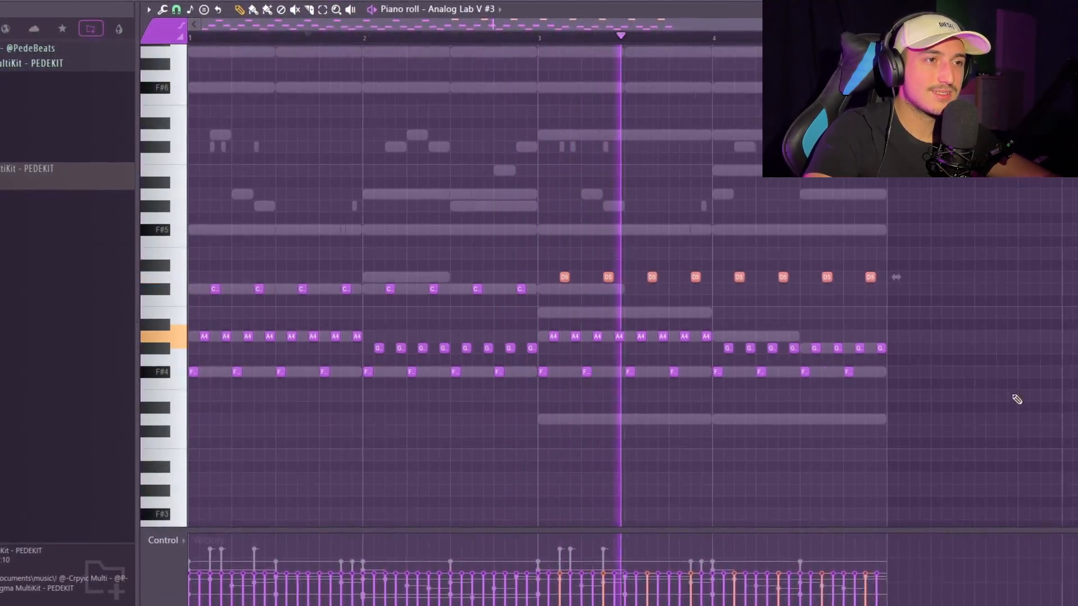
- Select the arpeggio notes across the four bars and check the full pattern
{"action": "left_click_drag", "start_coordinate": [1013, 401], "coordinate": [264, 191]}
{"action": "scroll", "coordinate": [916, 370], "scroll_direction": "up", "scroll_amount": 2}
{"action": "scroll", "coordinate": [927, 373], "scroll_direction": "down", "scroll_amount": 2}
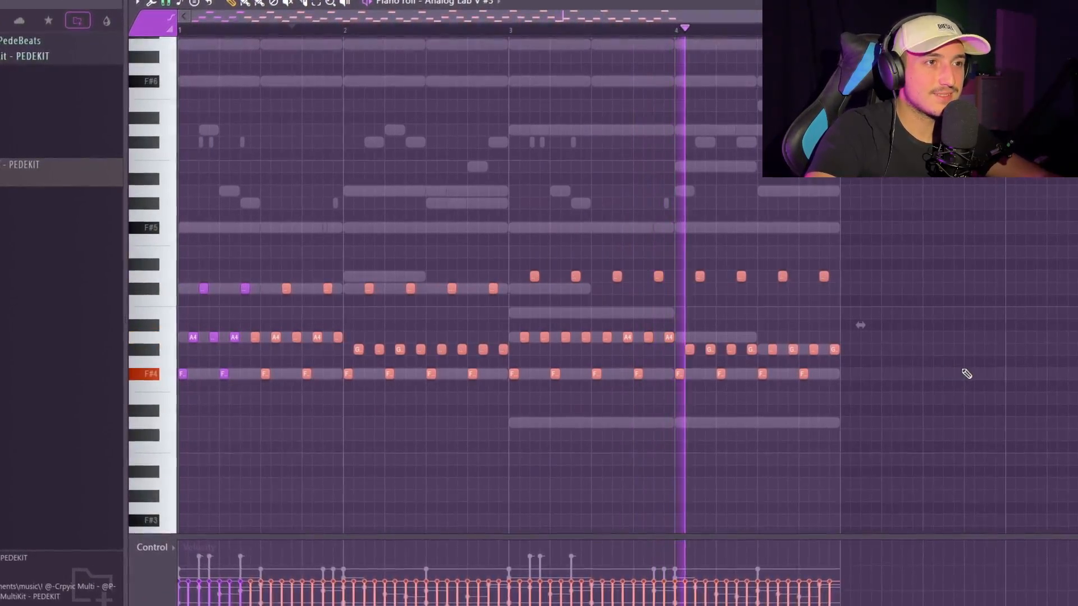
{"action": "scroll", "coordinate": [963, 377], "scroll_direction": "down", "scroll_amount": 1}
{"action": "left_click_drag", "start_coordinate": [844, 351], "coordinate": [630, 350]}
{"action": "scroll", "coordinate": [673, 348], "scroll_direction": "down", "scroll_amount": 1}
{"action": "left_click_drag", "start_coordinate": [825, 414], "coordinate": [168, 210]}
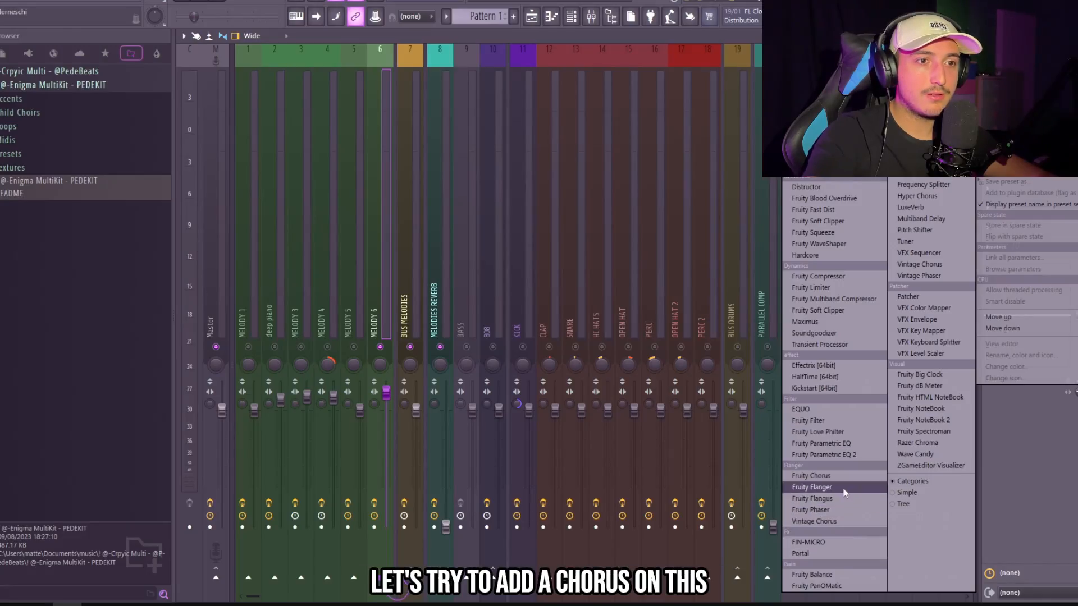
- Add a Fruity Chorus to the MELODY 6 mixer track and play the loop
{"action": "left_click", "coordinate": [820, 476]}
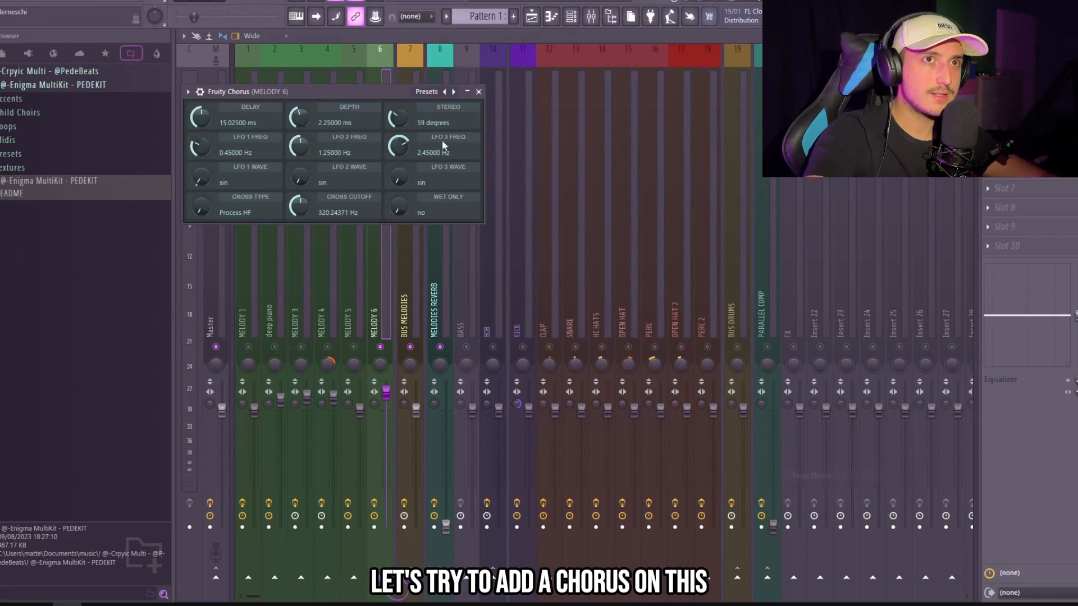
{"action": "key", "text": "space"}
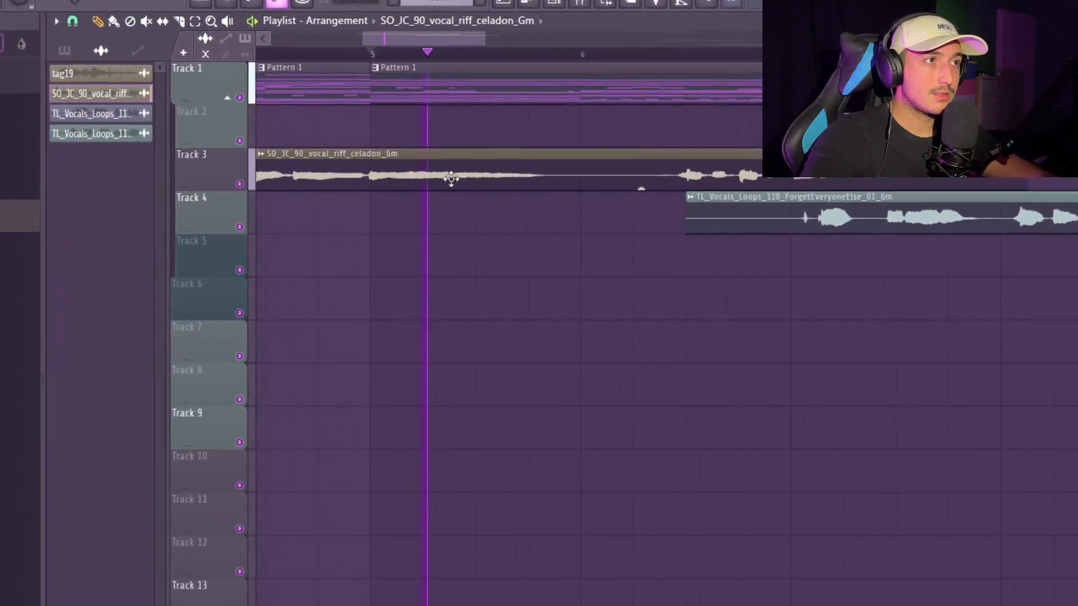
- Audition the vocals and trim the SO_JC_90_vocal_riff_celadon_Gm clip on Track 3 so only its part in bar 5 remains
{"action": "scroll", "coordinate": [601, 205], "scroll_direction": "down", "scroll_amount": 3}
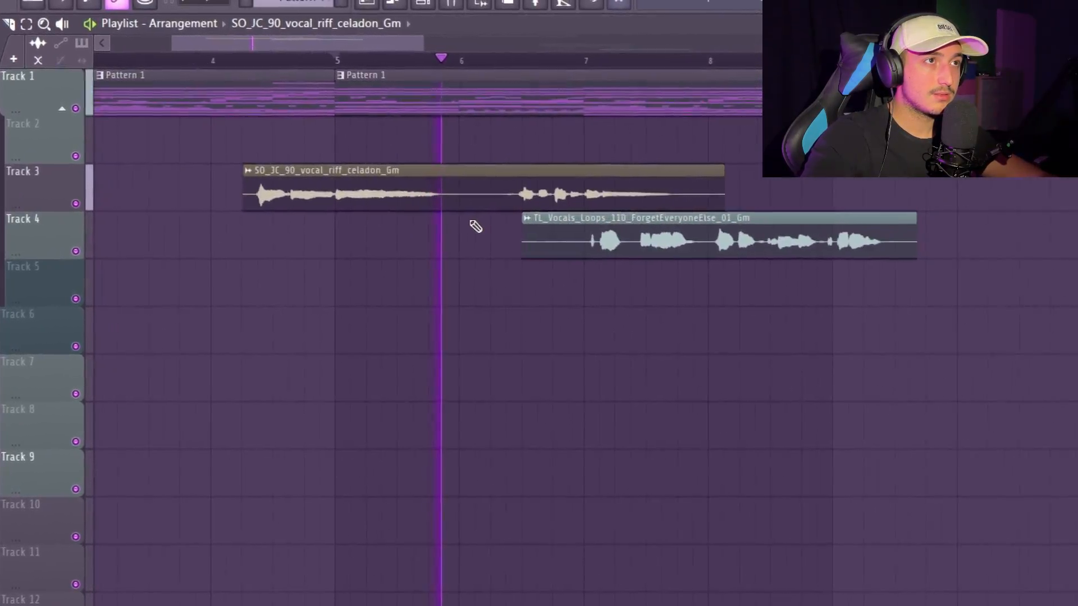
{"action": "key", "text": "space"}
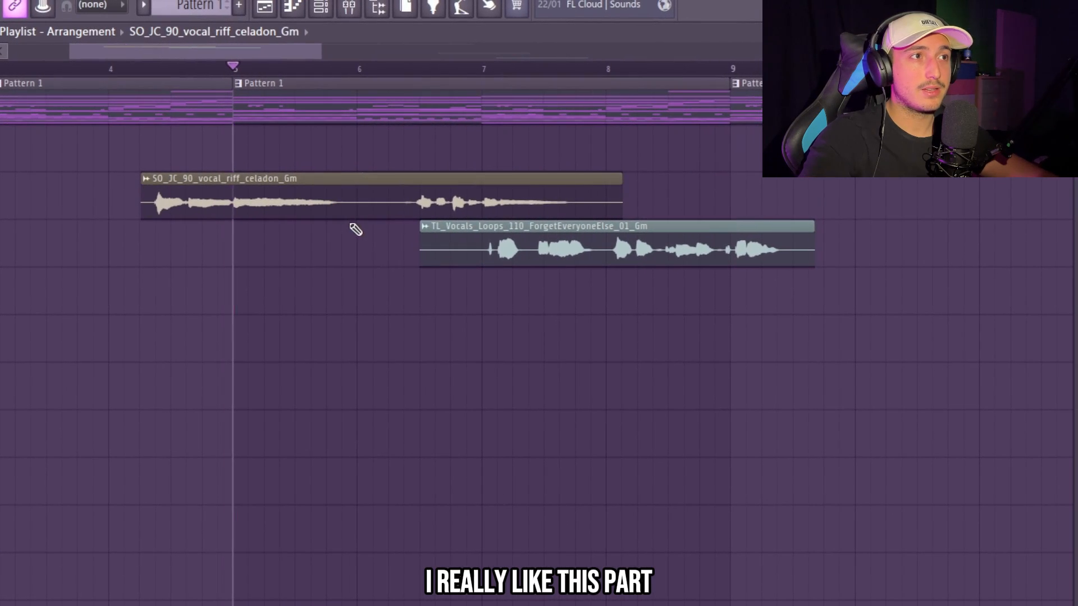
{"action": "left_click", "coordinate": [242, 217]}
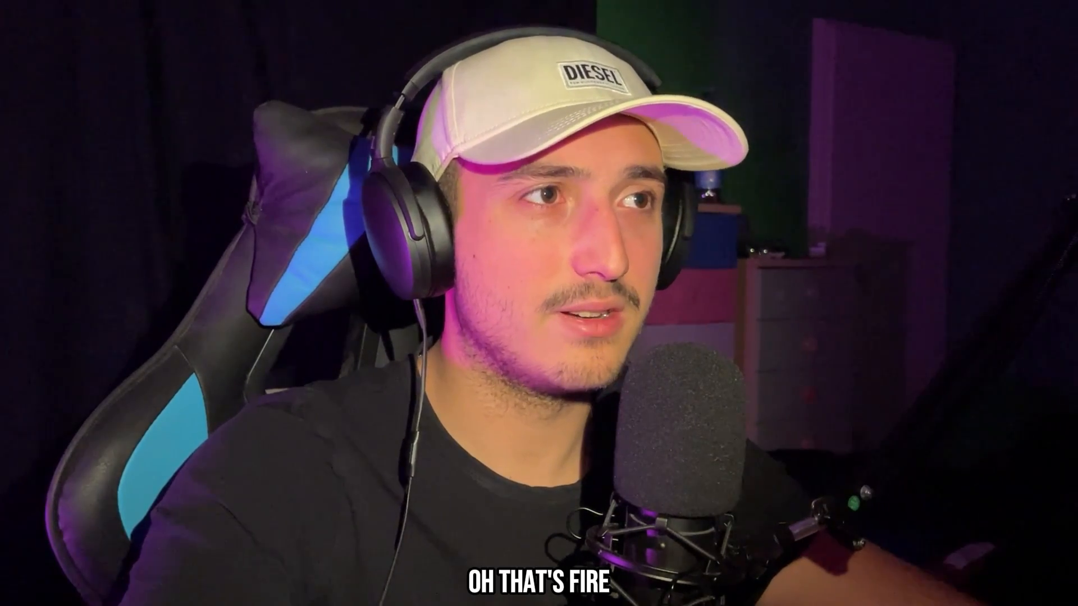
{"action": "key", "text": "space"}
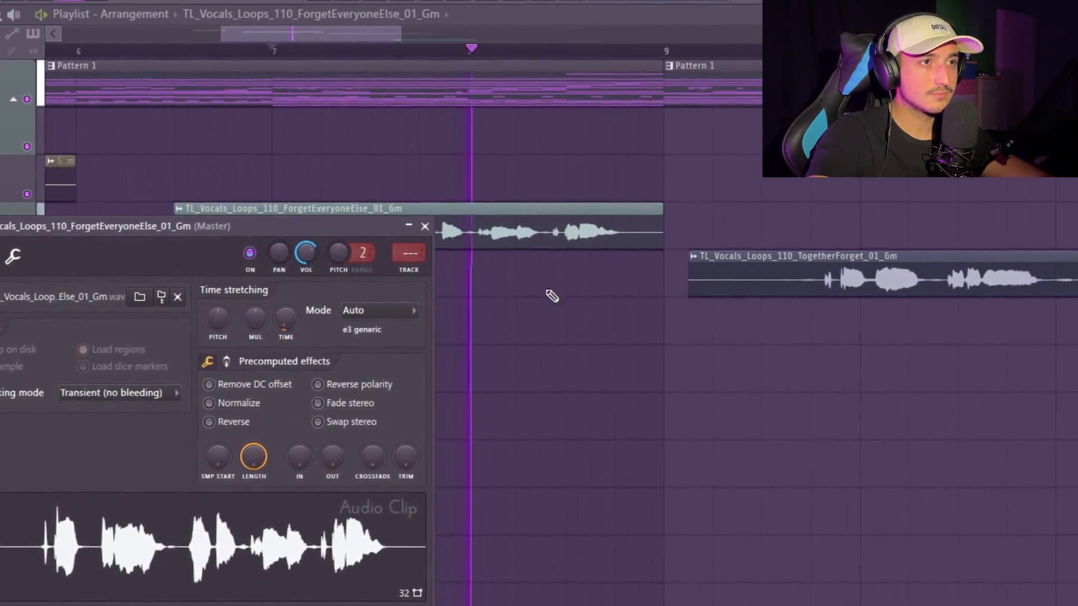
- Shift the TogetherForget vocal clip to start at about bar 8.4 and move the ForgetEveryoneElse copy to Track 4, ending at bar 13
{"action": "key", "text": "Escape"}
{"action": "scroll", "coordinate": [642, 304], "scroll_direction": "down", "scroll_amount": 3}
{"action": "left_click_drag", "start_coordinate": [813, 291], "coordinate": [731, 292]}
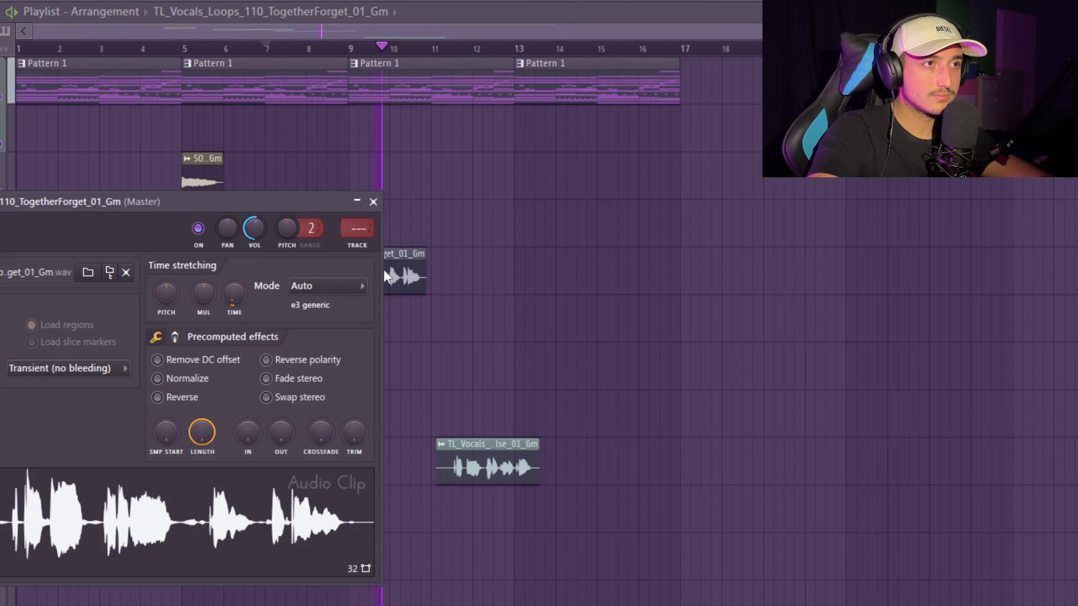
{"action": "left_click_drag", "start_coordinate": [483, 441], "coordinate": [390, 188]}
{"action": "scroll", "coordinate": [499, 270], "scroll_direction": "up", "scroll_amount": 3}
{"action": "scroll", "coordinate": [387, 213], "scroll_direction": "up", "scroll_amount": 3}
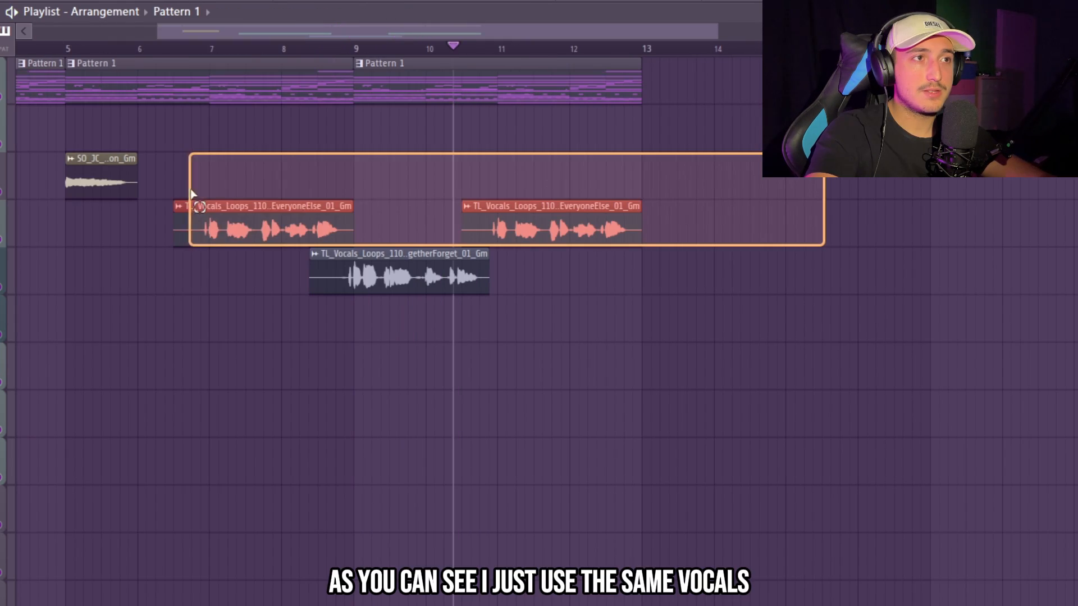
{"action": "left_click_drag", "start_coordinate": [189, 168], "coordinate": [219, 221]}
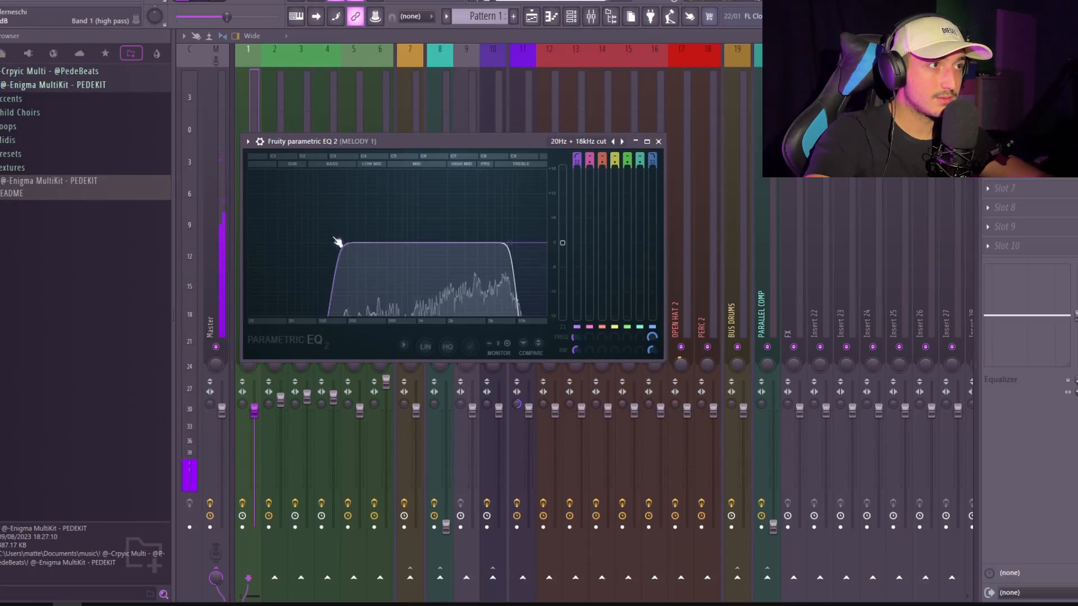
- Adjust the high-pass cut in Fruity parametric EQ 2 on MELODY 1 and add a reverb effect
{"action": "left_click_drag", "start_coordinate": [338, 242], "coordinate": [333, 242]}
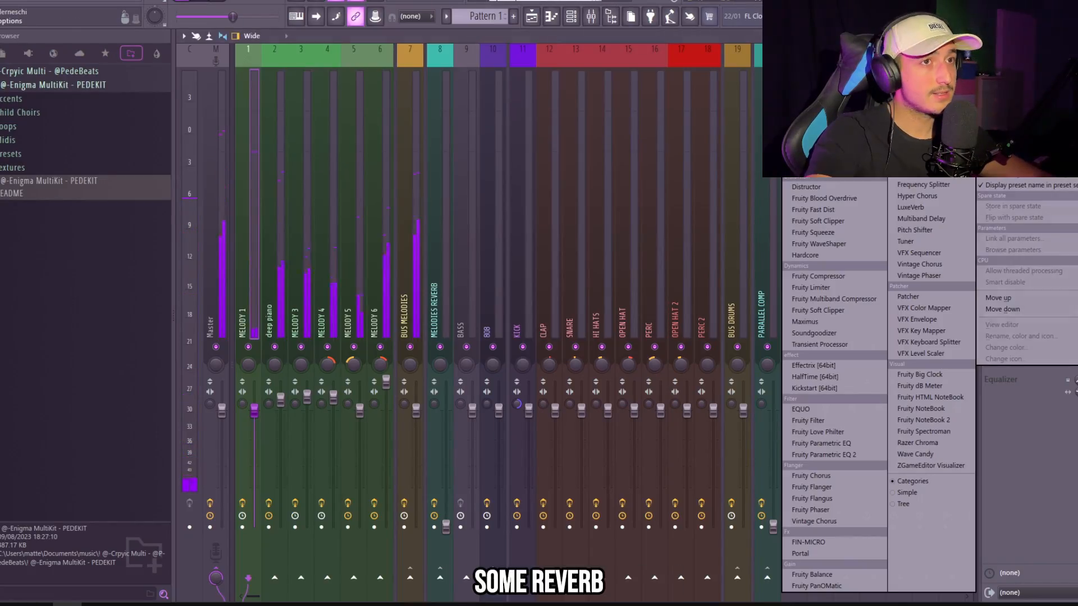
{"action": "left_click", "coordinate": [898, 393]}
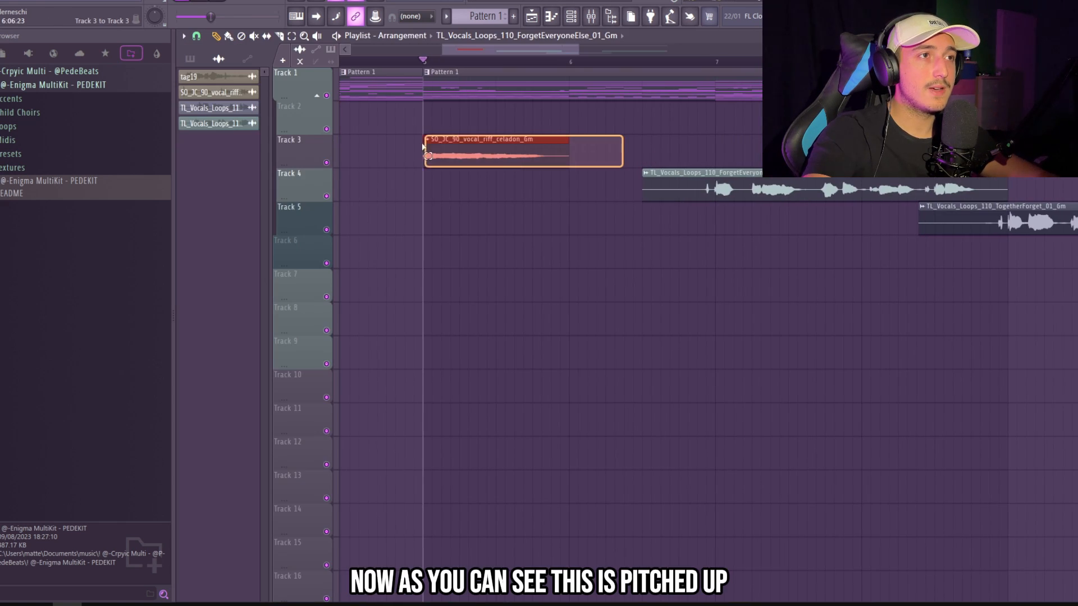
- Set the ForgetEveryoneElse vocal clip's stretch mode to Stretch Pro and its formant shift to +300 cents
{"action": "key", "text": "space"}
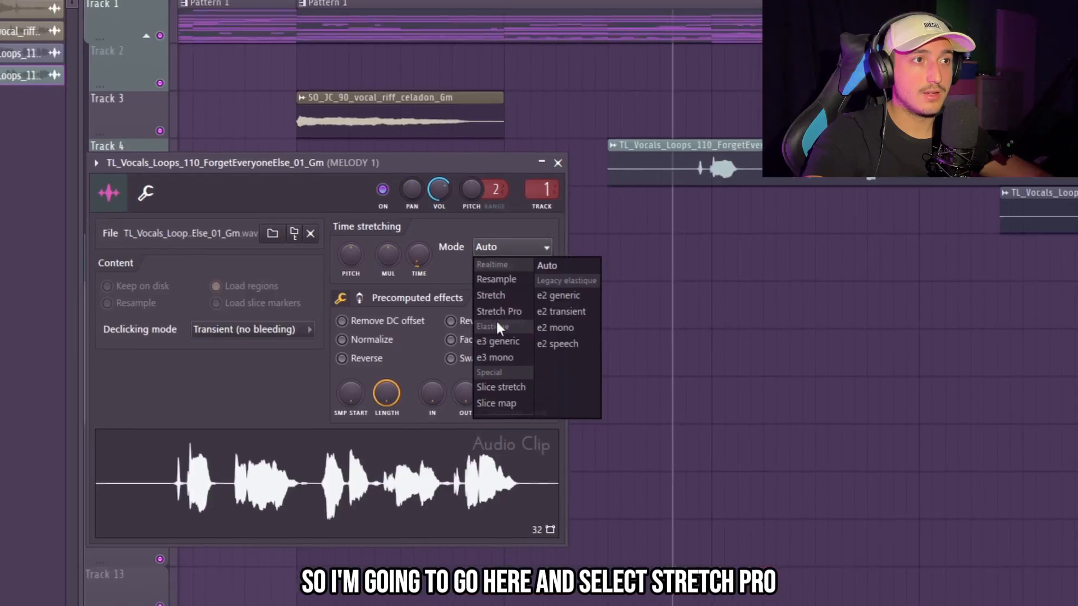
{"action": "left_click", "coordinate": [525, 303]}
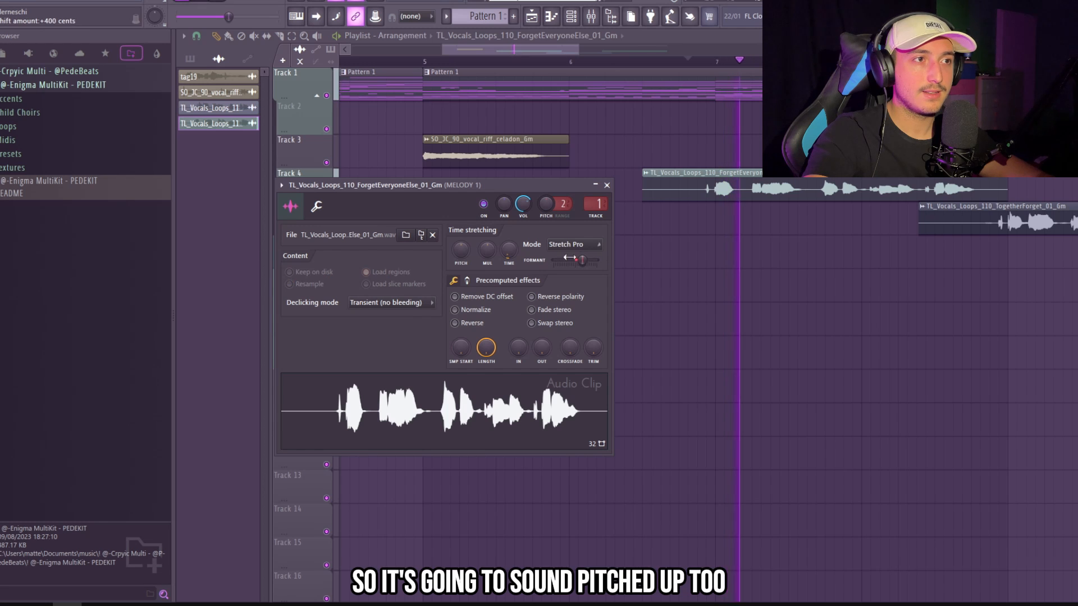
{"action": "left_click_drag", "start_coordinate": [569, 257], "coordinate": [567, 258]}
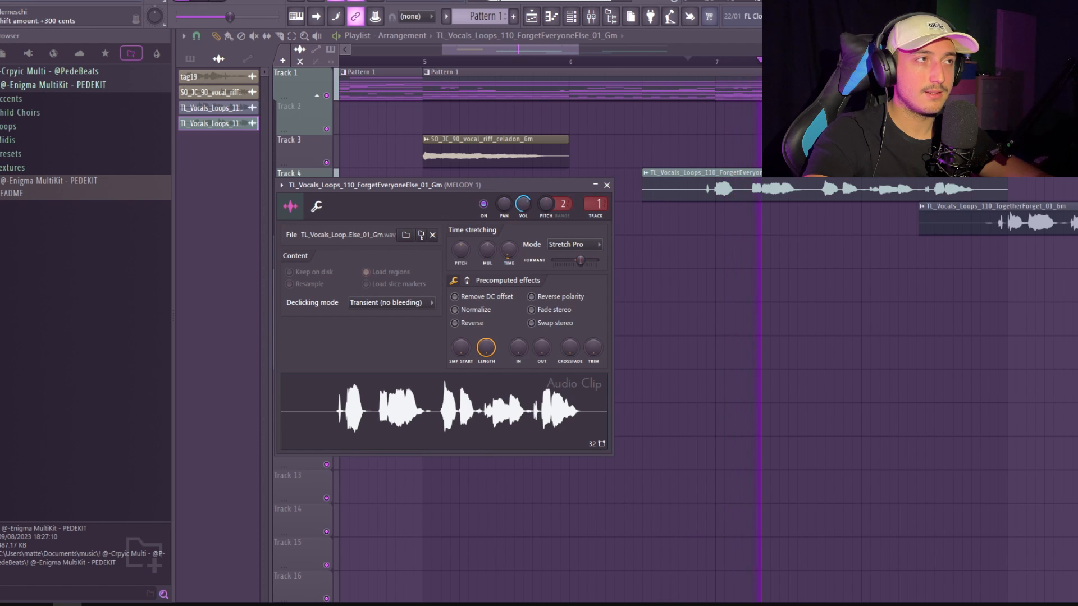
- Open the channel settings of the TL_Vocals_Loops_110_TogetherForget_01_Gm clip
{"action": "scroll", "coordinate": [876, 253], "scroll_direction": "down", "scroll_amount": 3}
{"action": "scroll", "coordinate": [834, 241], "scroll_direction": "up", "scroll_amount": 3}
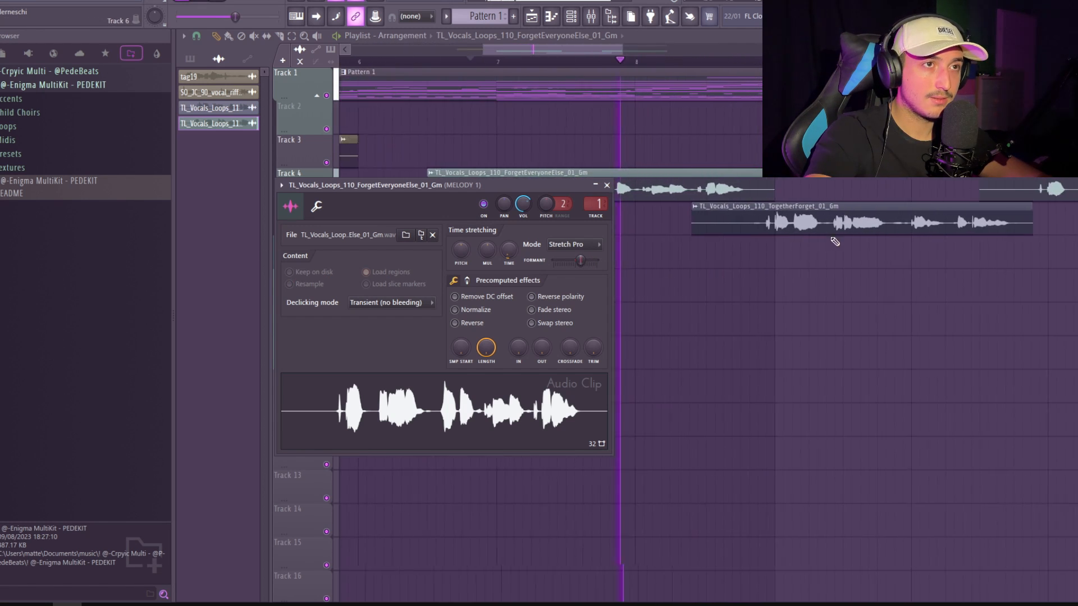
{"action": "middle_click", "coordinate": [831, 242]}
{"action": "scroll", "coordinate": [730, 261], "scroll_direction": "down", "scroll_amount": 1}
{"action": "double_click", "coordinate": [714, 220]}
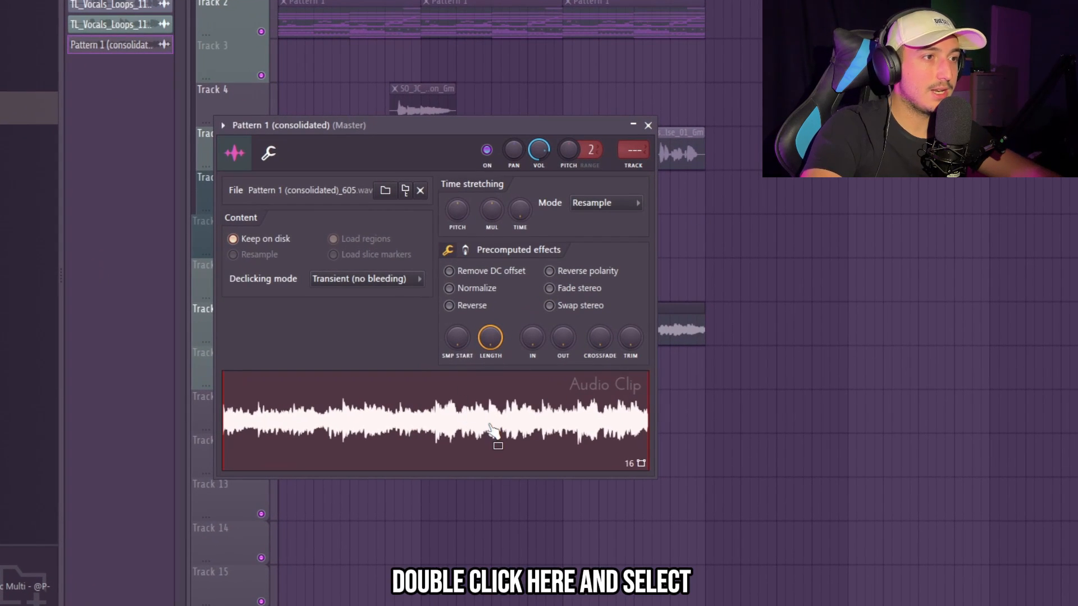
- Open the consolidated Pattern 1 audio in a new Fruity Slicer channel and slice it by beat
{"action": "right_click", "coordinate": [494, 440]}
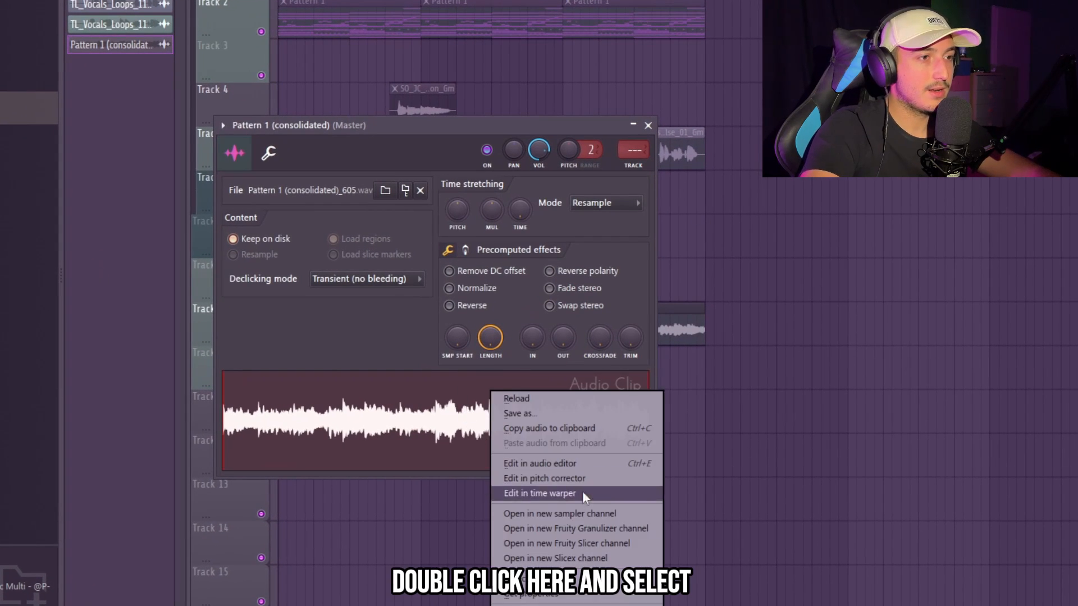
{"action": "left_click", "coordinate": [632, 543]}
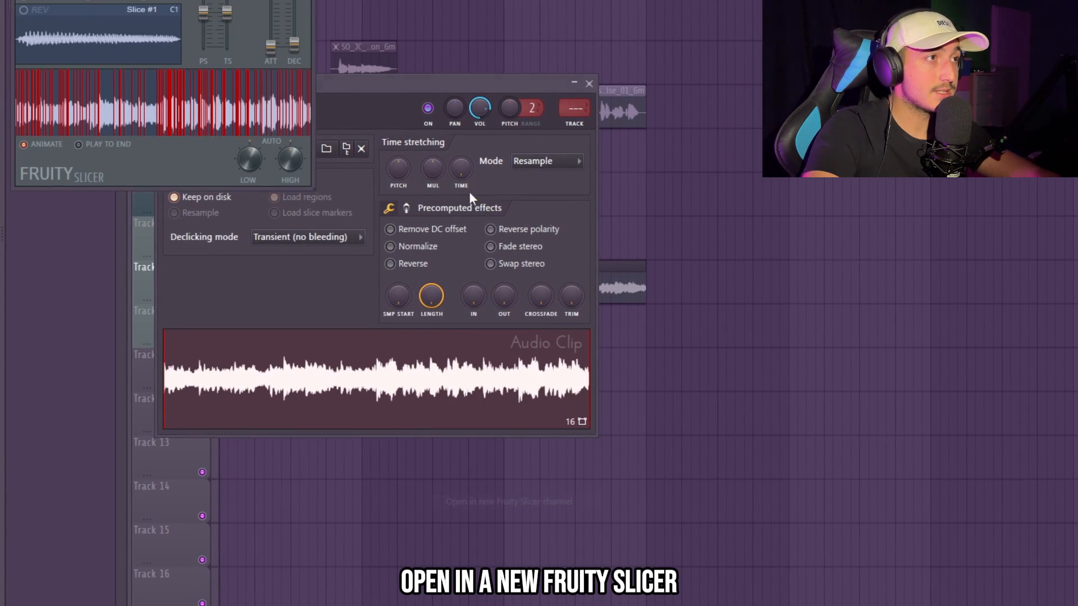
{"action": "left_click", "coordinate": [124, 0]}
{"action": "left_click", "coordinate": [127, 143]}
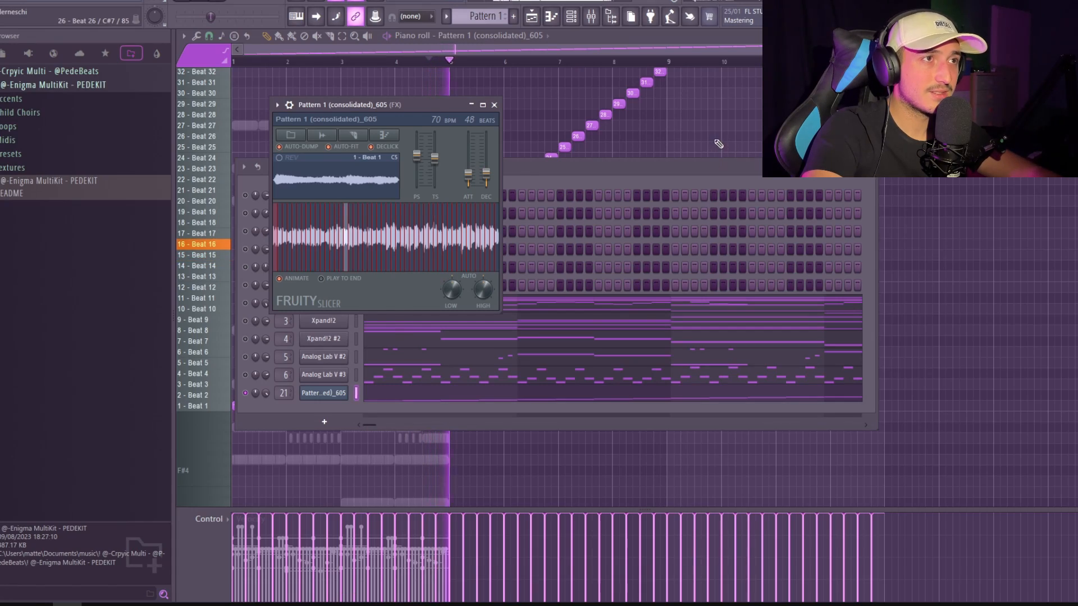
- Review the slicer channel's beat slices in the piano roll, check its Fruity Slicer settings, and return to the playlist
{"action": "left_click", "coordinate": [719, 144]}
{"action": "scroll", "coordinate": [719, 151], "scroll_direction": "up", "scroll_amount": 3}
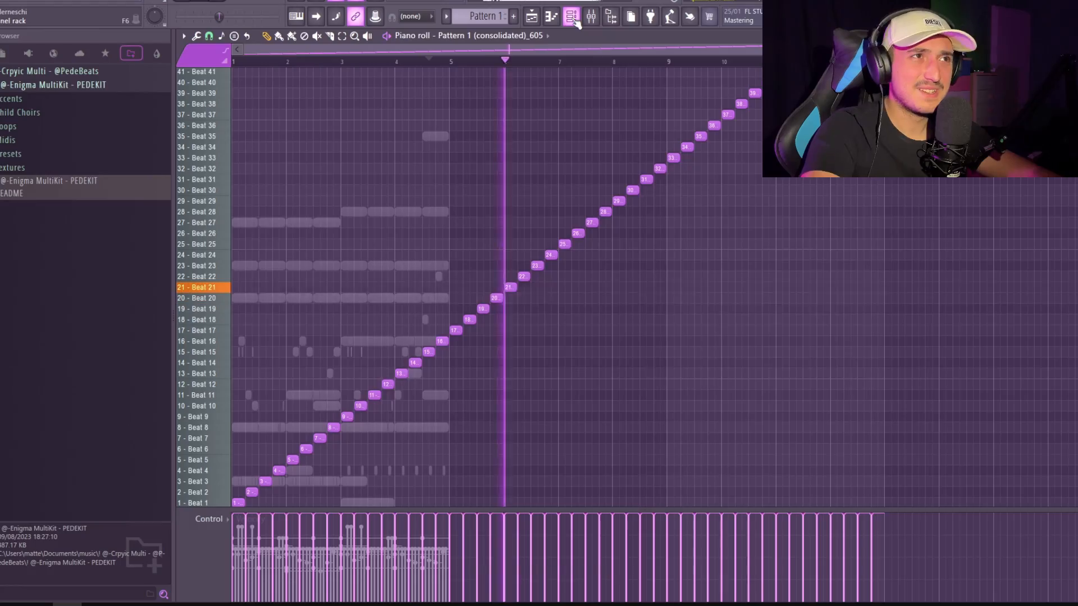
{"action": "key", "text": "F6"}
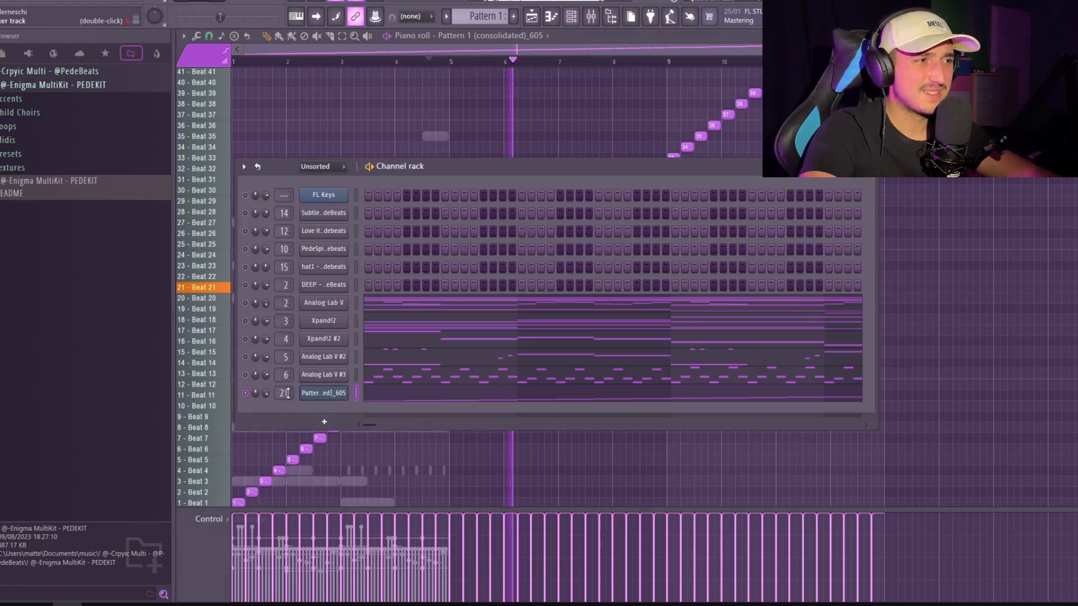
{"action": "left_click", "coordinate": [322, 394]}
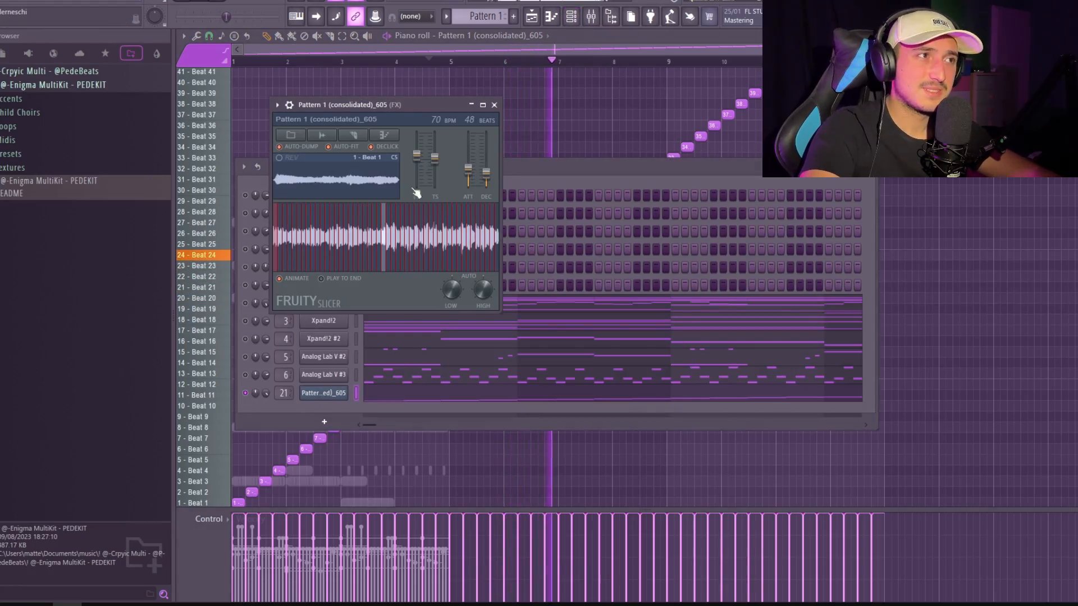
{"action": "left_click", "coordinate": [786, 137]}
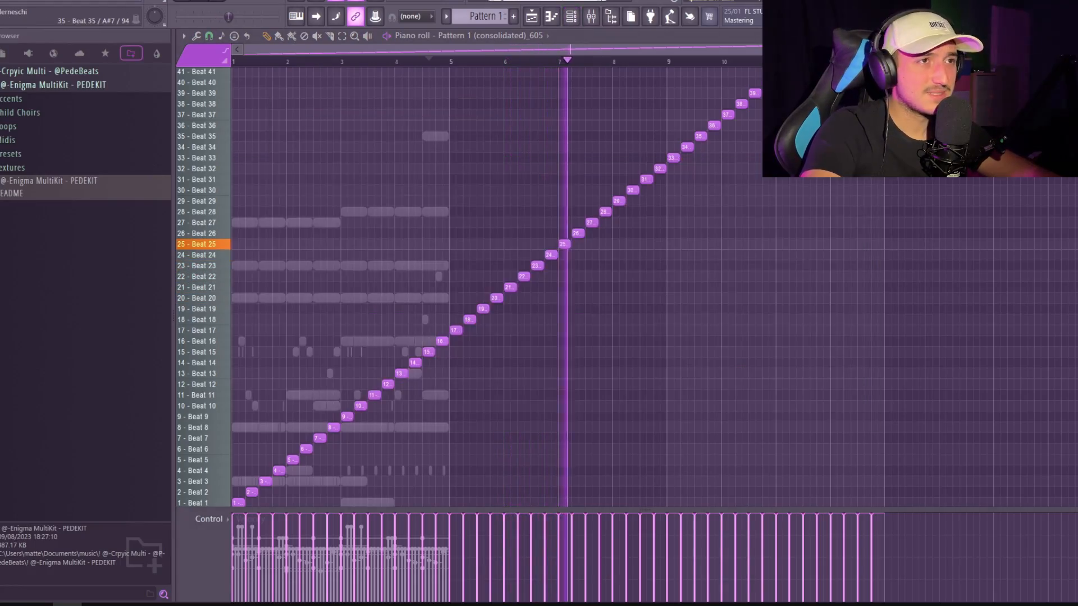
{"action": "left_click", "coordinate": [536, 22]}
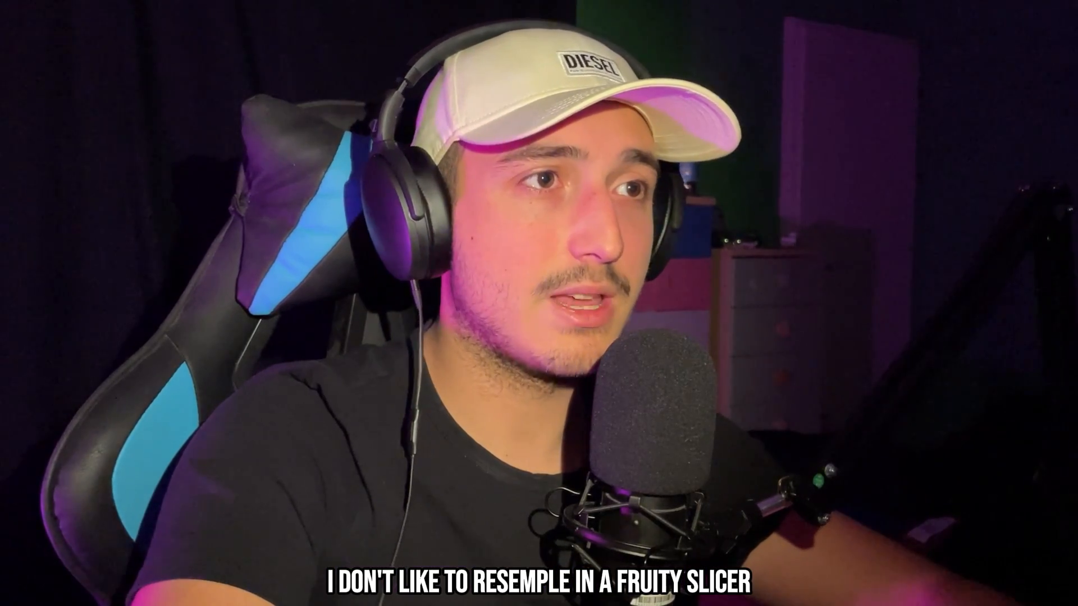
- Consolidate the arrangement into a second Pattern 1 audio clip for chopping in the playlist
{"action": "key", "text": "ctrl+a"}
{"action": "key", "text": "ctrl+alt+c"}
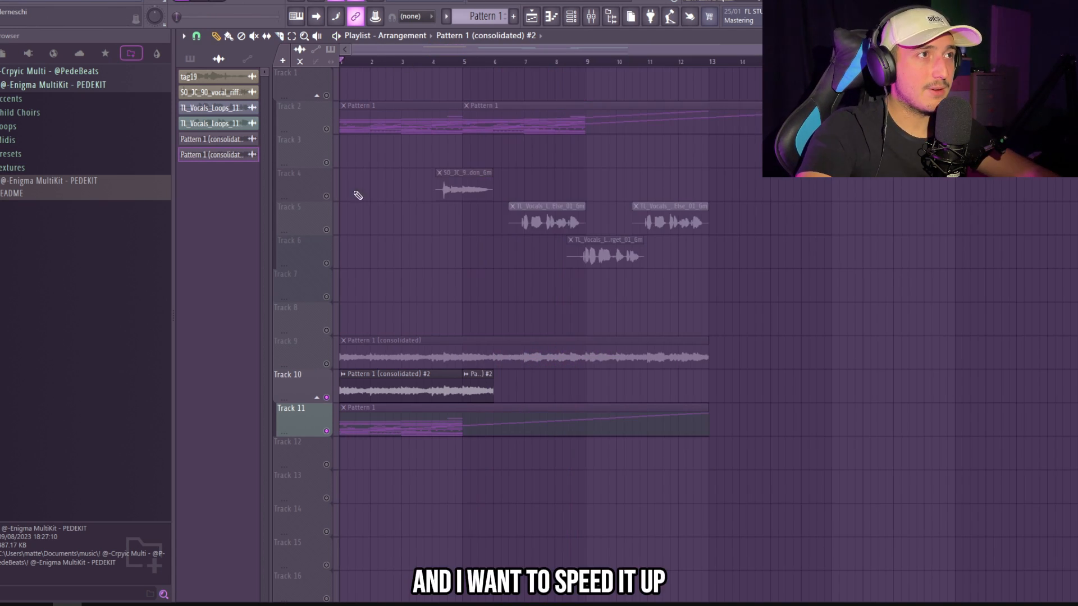
{"action": "left_click_drag", "start_coordinate": [757, 266], "coordinate": [443, 173]}
{"action": "key", "text": "ctrl+d"}
- Switch all audio clips in the project to realtime stretching
{"action": "left_click", "coordinate": [136, 47]}
{"action": "mouse_move", "coordinate": [177, 48]}
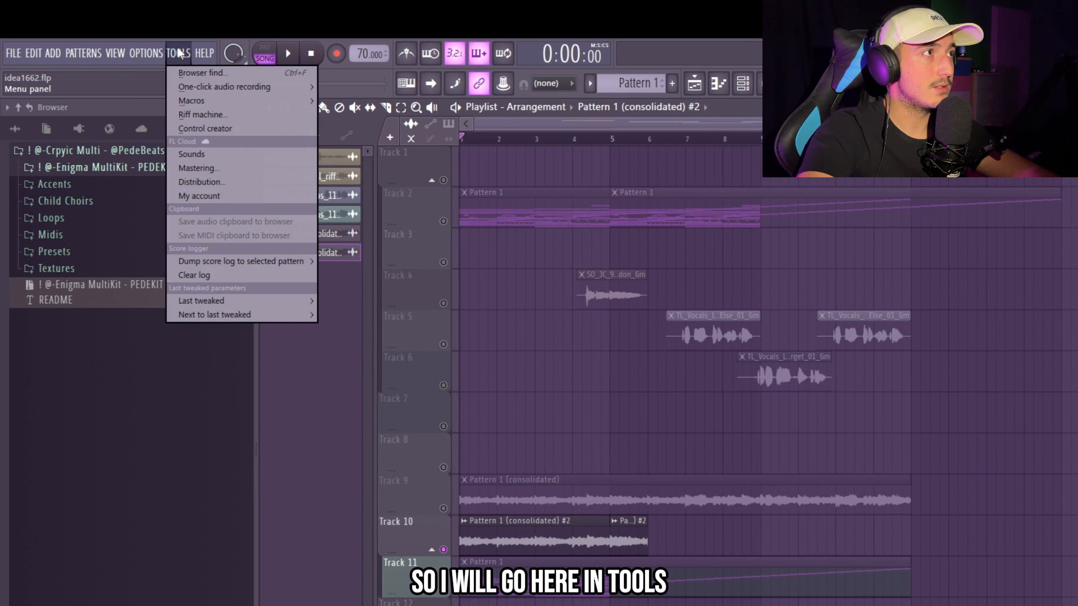
{"action": "mouse_move", "coordinate": [230, 103]}
{"action": "mouse_move", "coordinate": [431, 223]}
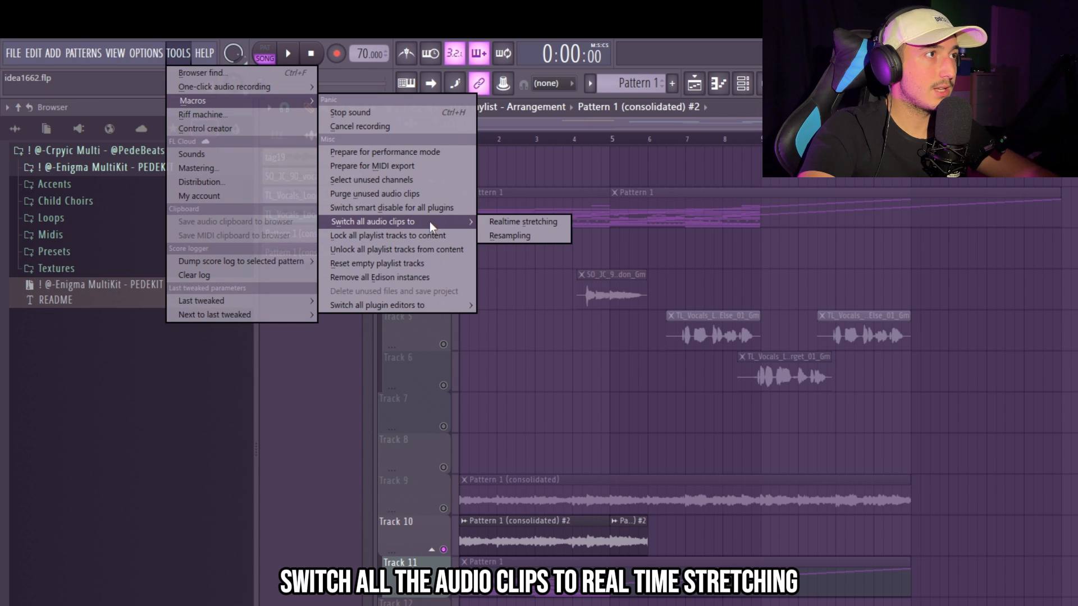
{"action": "left_click", "coordinate": [508, 224]}
- Repeat the one-bar chop on Track 10 through bars 6 and 7, and place a full-length copy on Track 12 from bar 7
{"action": "left_click", "coordinate": [709, 375]}
{"action": "left_click_drag", "start_coordinate": [364, 53], "coordinate": [364, 47]}
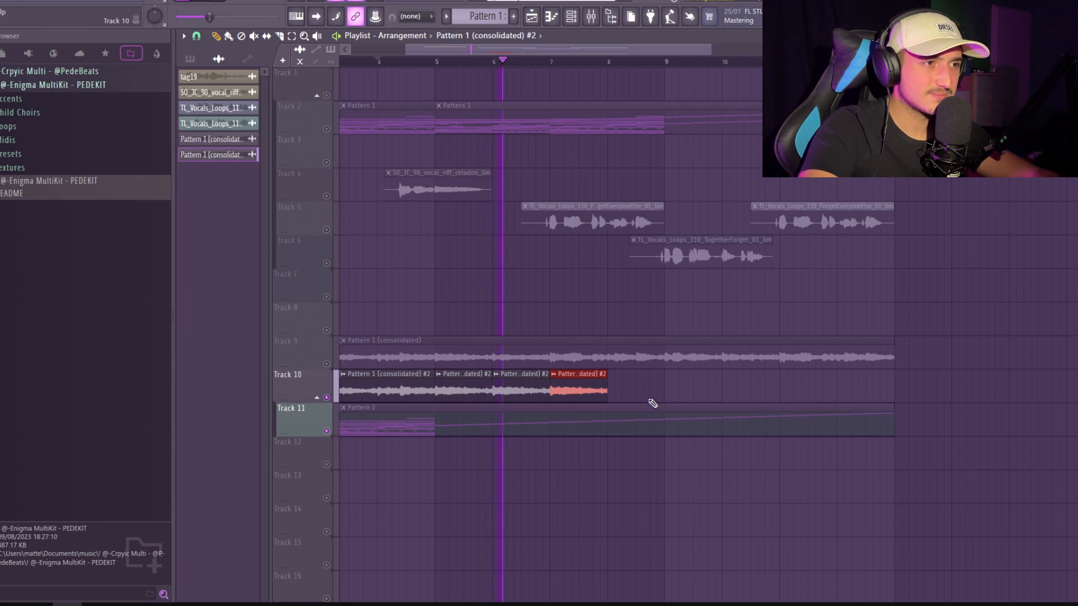
{"action": "left_click_drag", "start_coordinate": [661, 465], "coordinate": [464, 426]}
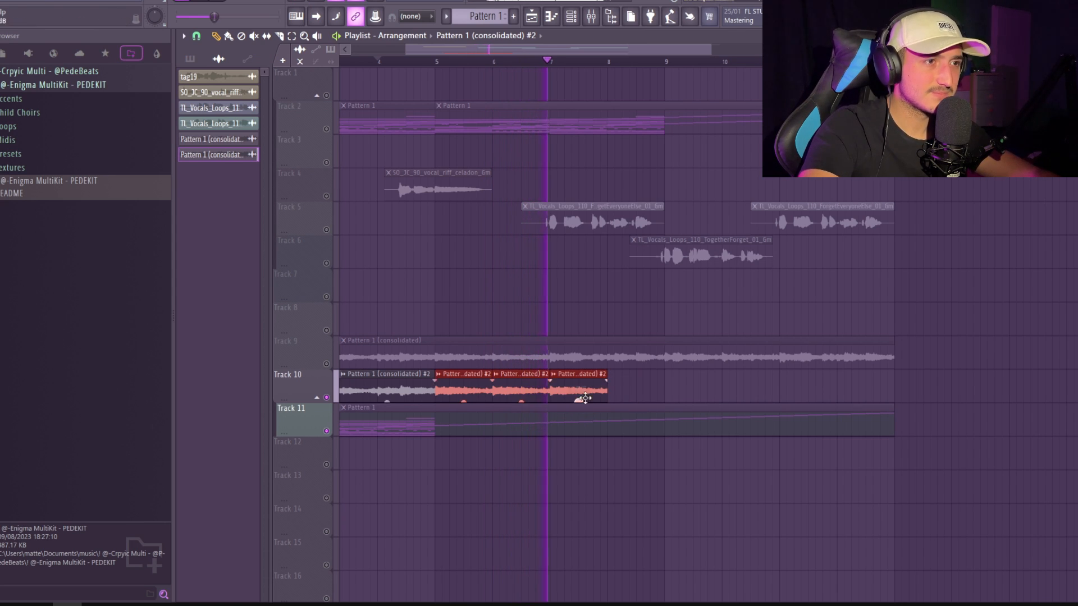
{"action": "scroll", "coordinate": [585, 398], "scroll_direction": "down", "scroll_amount": 2}
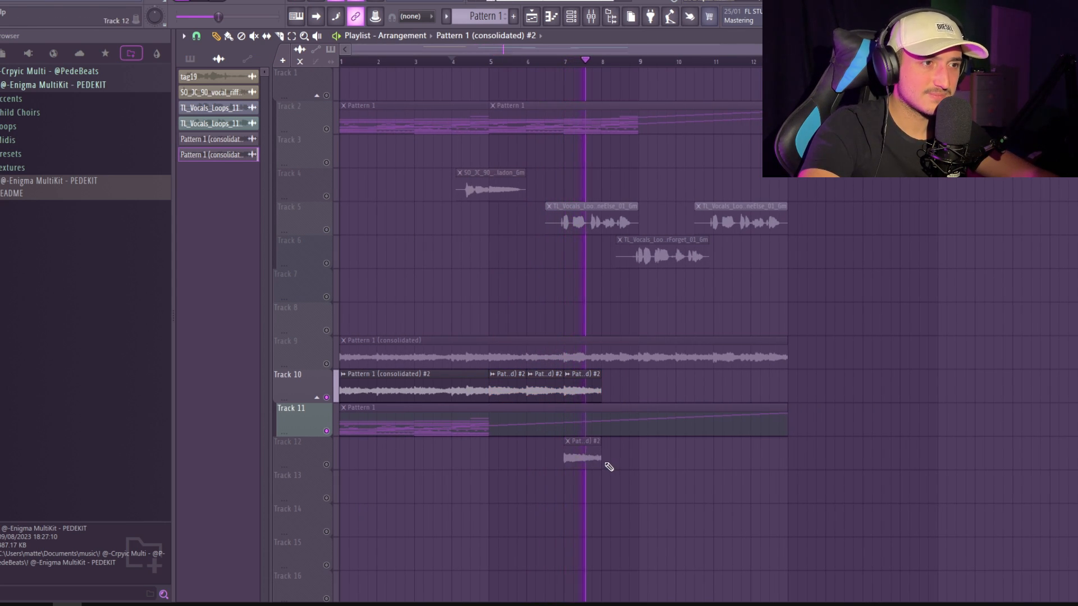
{"action": "scroll", "coordinate": [701, 248], "scroll_direction": "up", "scroll_amount": 2}
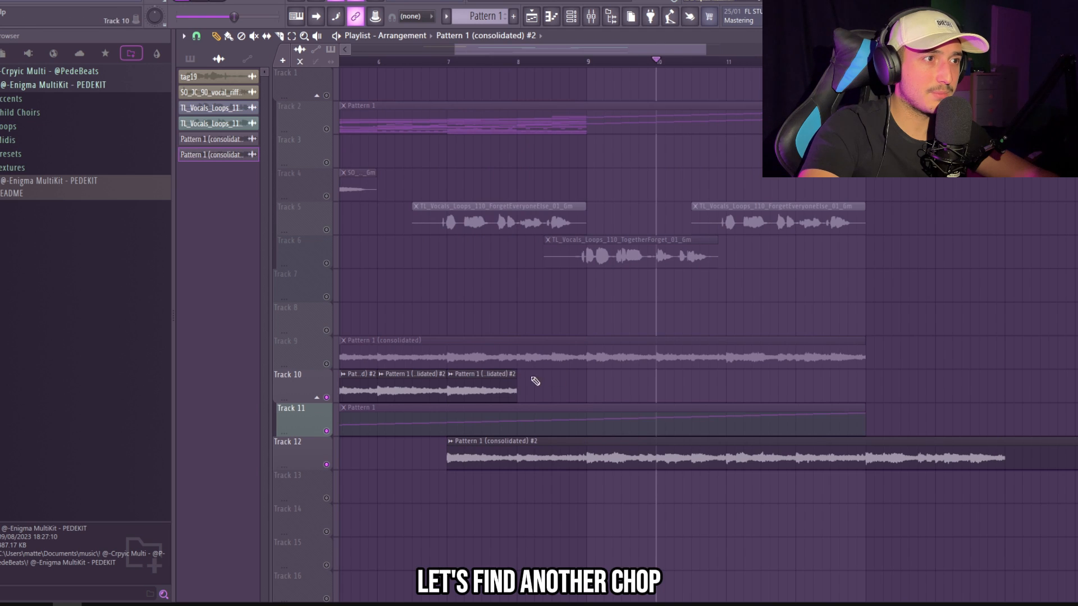
- Try half-bar chops on Track 10 and repeat the one-bar and two half-bar chop sequence to fill bars 5 to 8
{"action": "scroll", "coordinate": [550, 385], "scroll_direction": "down", "scroll_amount": 1}
{"action": "left_click_drag", "start_coordinate": [549, 386], "coordinate": [490, 385]}
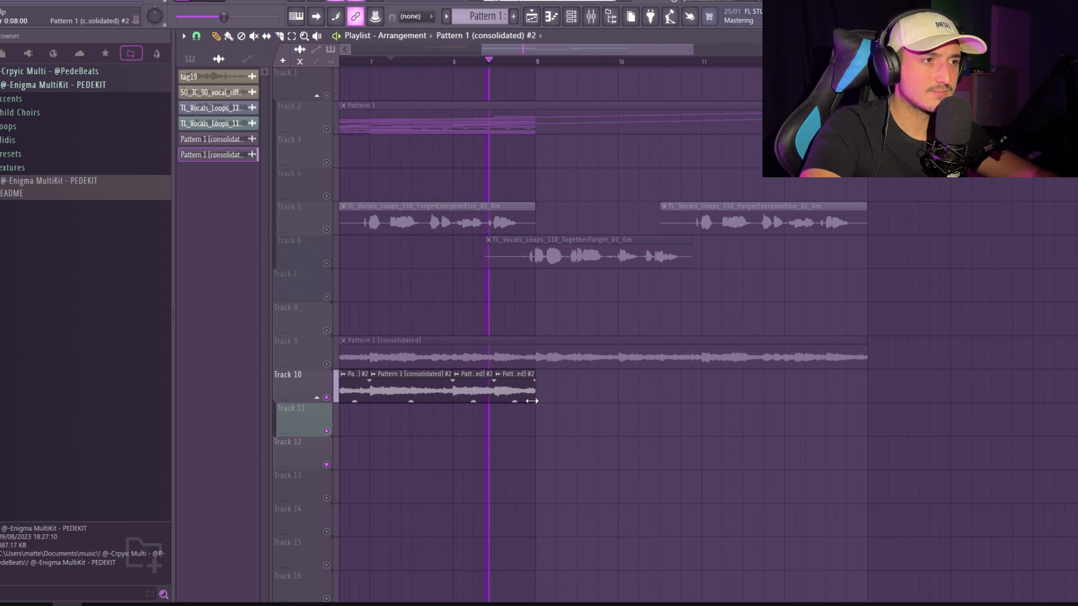
{"action": "scroll", "coordinate": [540, 403], "scroll_direction": "down", "scroll_amount": 2}
{"action": "left_click_drag", "start_coordinate": [560, 399], "coordinate": [385, 389]}
{"action": "key", "text": "ctrl+b"}
{"action": "scroll", "coordinate": [612, 414], "scroll_direction": "down", "scroll_amount": 2}
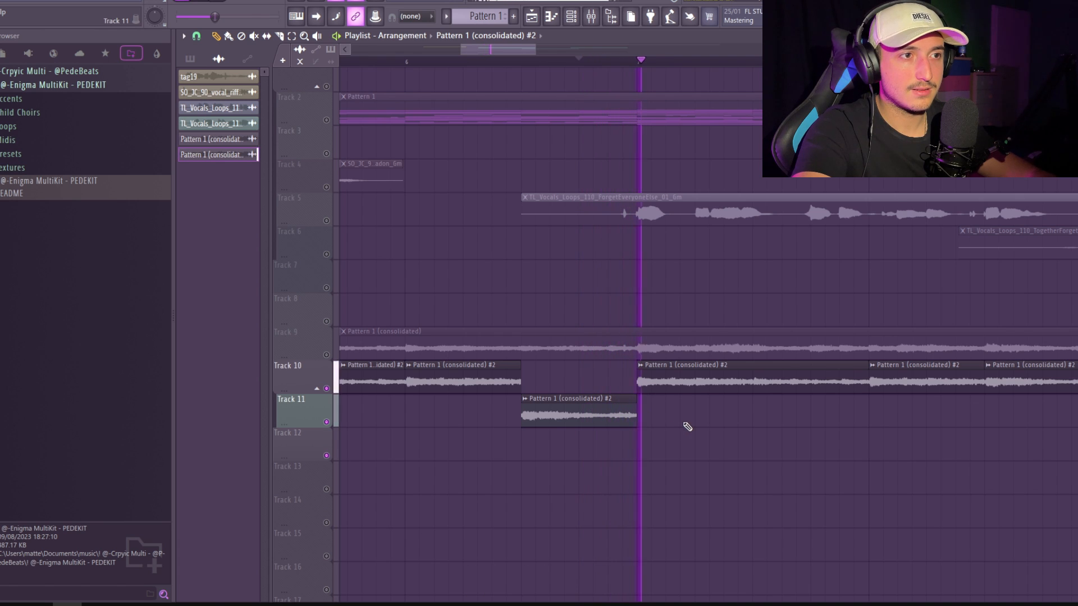
{"action": "scroll", "coordinate": [685, 427], "scroll_direction": "down", "scroll_amount": 4}
- Delete the chops on Track 10 from bar 5 onward, leaving only the clip that ends at bar 5
{"action": "right_click", "coordinate": [700, 392]}
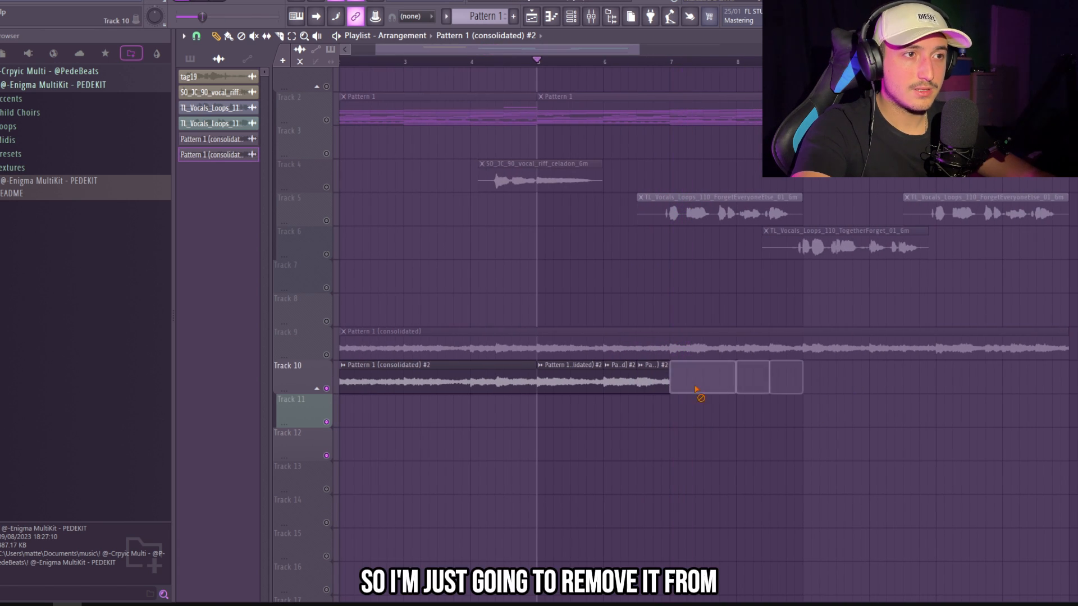
{"action": "right_click", "coordinate": [585, 384]}
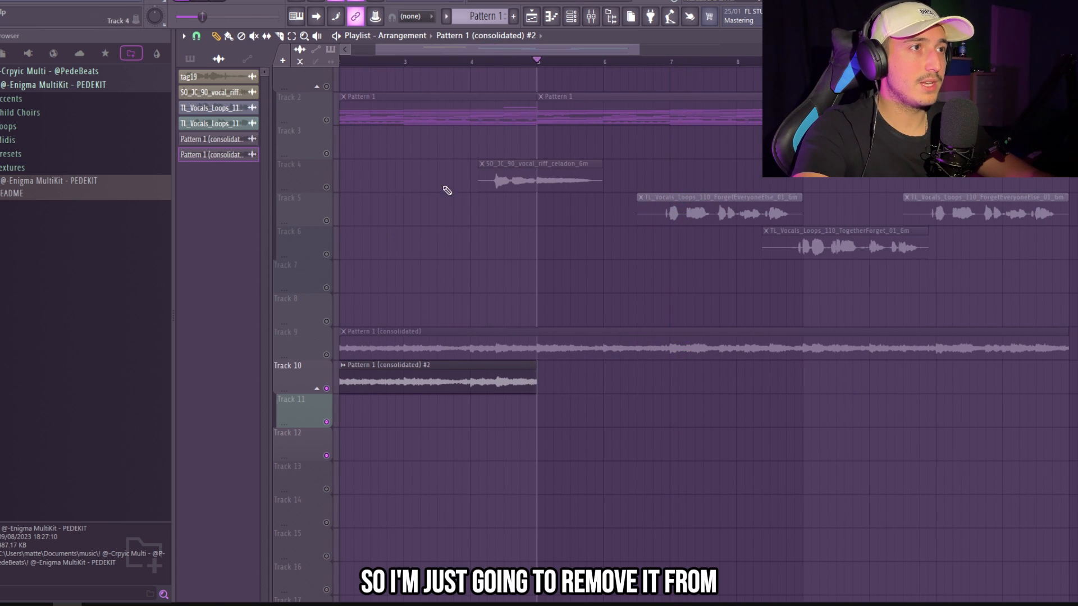
{"action": "scroll", "coordinate": [447, 191], "scroll_direction": "down", "scroll_amount": 3}
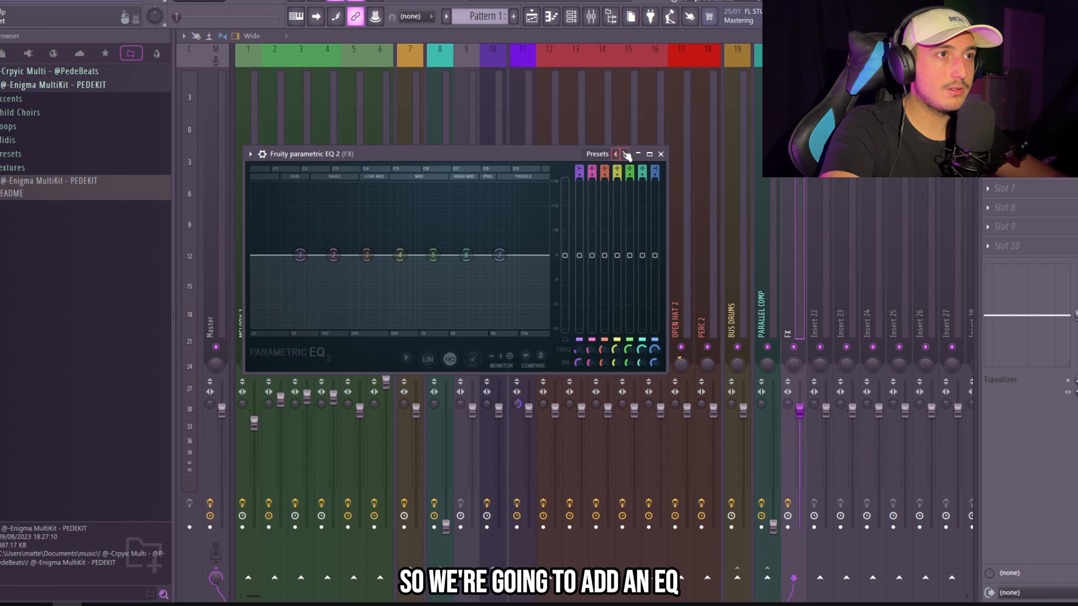
- Apply the 20Hz + 18kHz cut preset to the FX track's parametric EQ, raising the low cut and lowering the high cut
{"action": "left_click", "coordinate": [614, 154]}
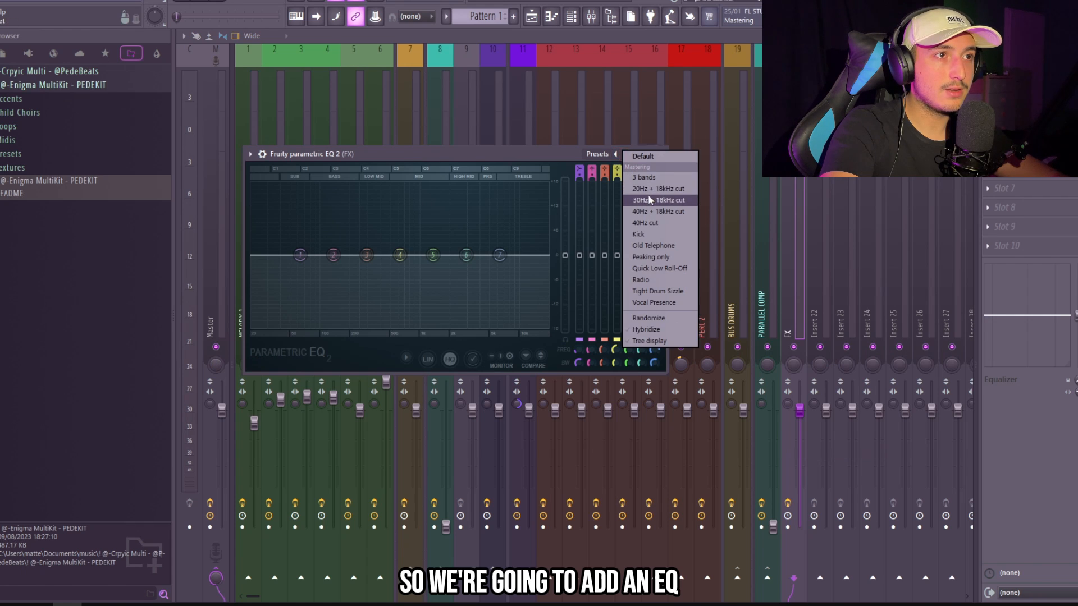
{"action": "left_click", "coordinate": [660, 189]}
{"action": "left_click_drag", "start_coordinate": [268, 263], "coordinate": [338, 256]}
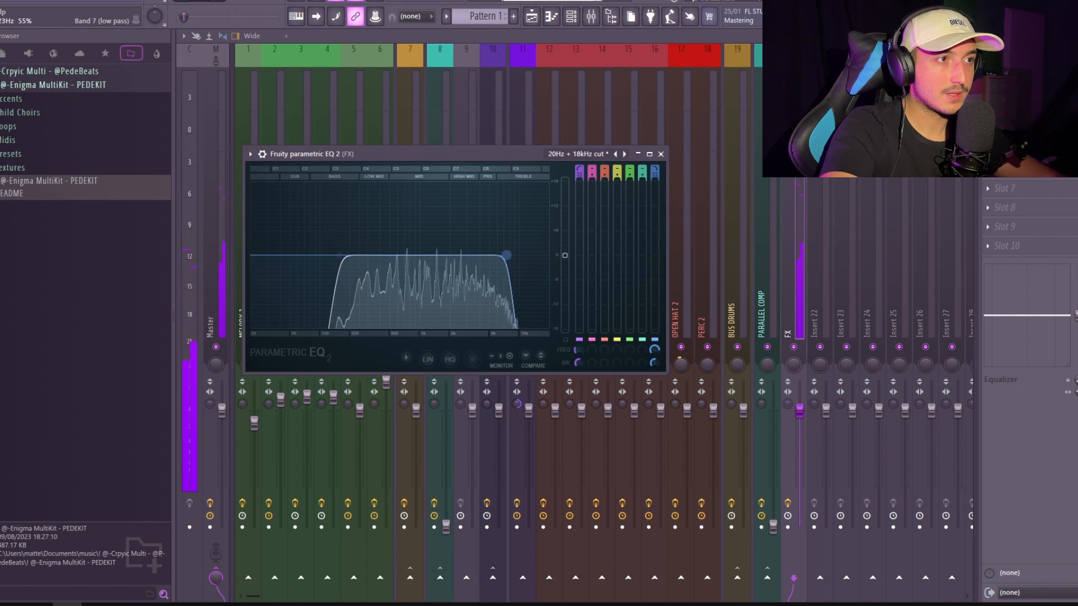
{"action": "left_click_drag", "start_coordinate": [506, 255], "coordinate": [503, 255]}
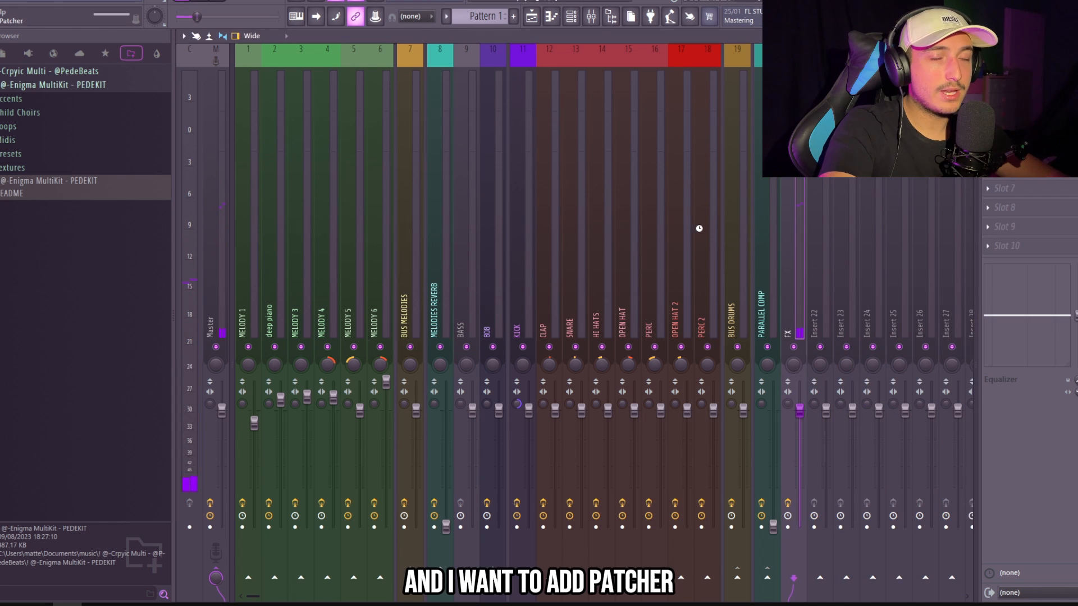
- Use Patcher's Humanizer preset on the FX track with volume speed at minimum, and raise the track's fader
{"action": "left_click", "coordinate": [589, 185]}
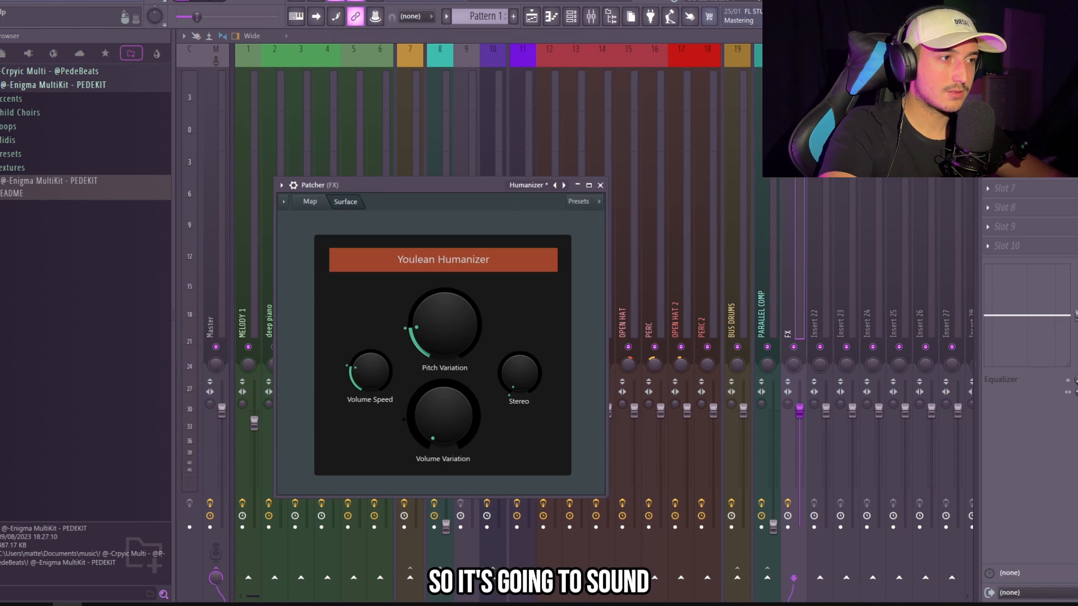
{"action": "left_click_drag", "start_coordinate": [487, 295], "coordinate": [488, 281]}
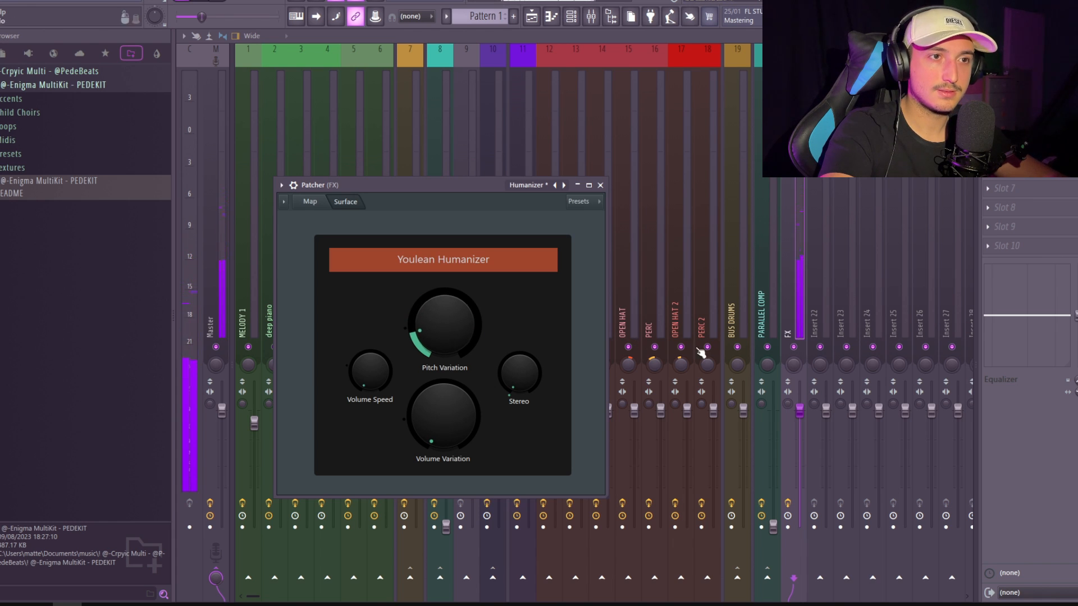
{"action": "left_click_drag", "start_coordinate": [802, 404], "coordinate": [801, 391]}
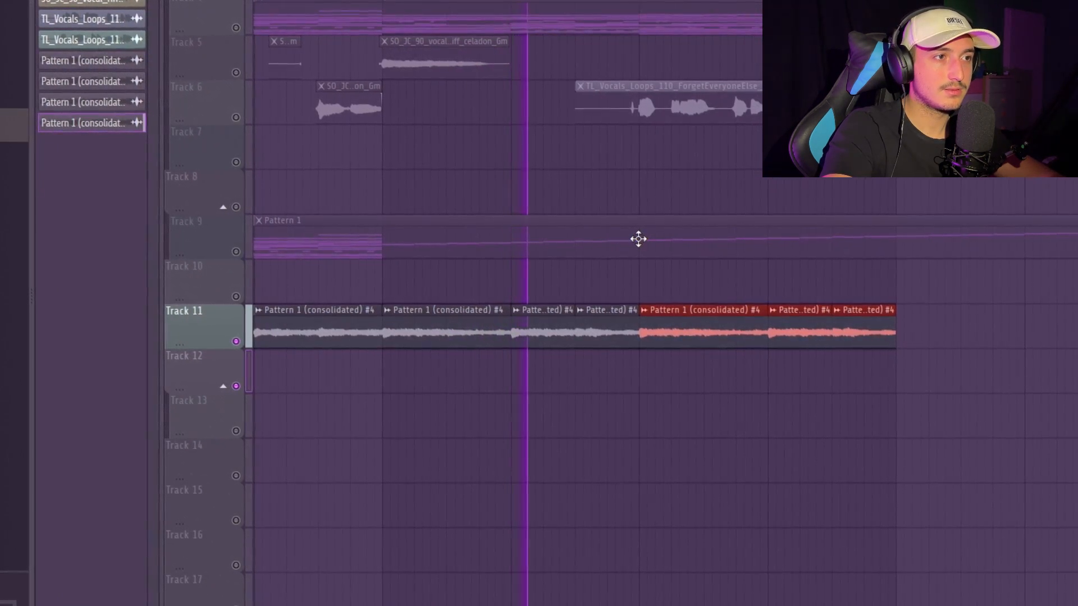
- Build a run of half-bar chops on Track 11 from bar 9, duplicating one and moving the bar 12 chop up behind it
{"action": "left_click", "coordinate": [906, 480], "text": "ctrl"}
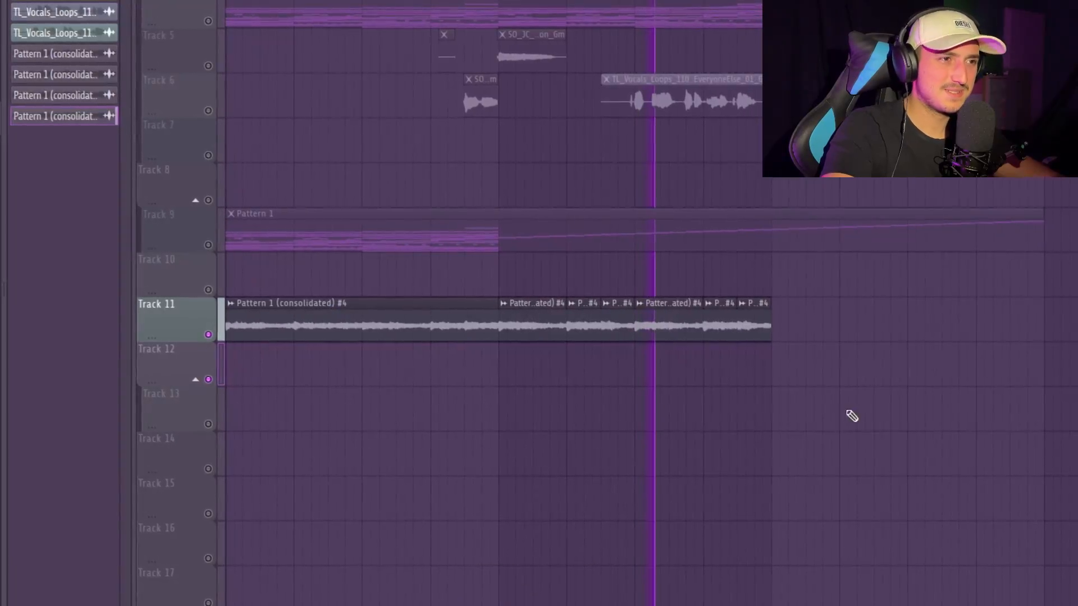
{"action": "left_click_drag", "start_coordinate": [847, 413], "coordinate": [522, 306]}
{"action": "scroll", "coordinate": [662, 337], "scroll_direction": "down", "scroll_amount": 2}
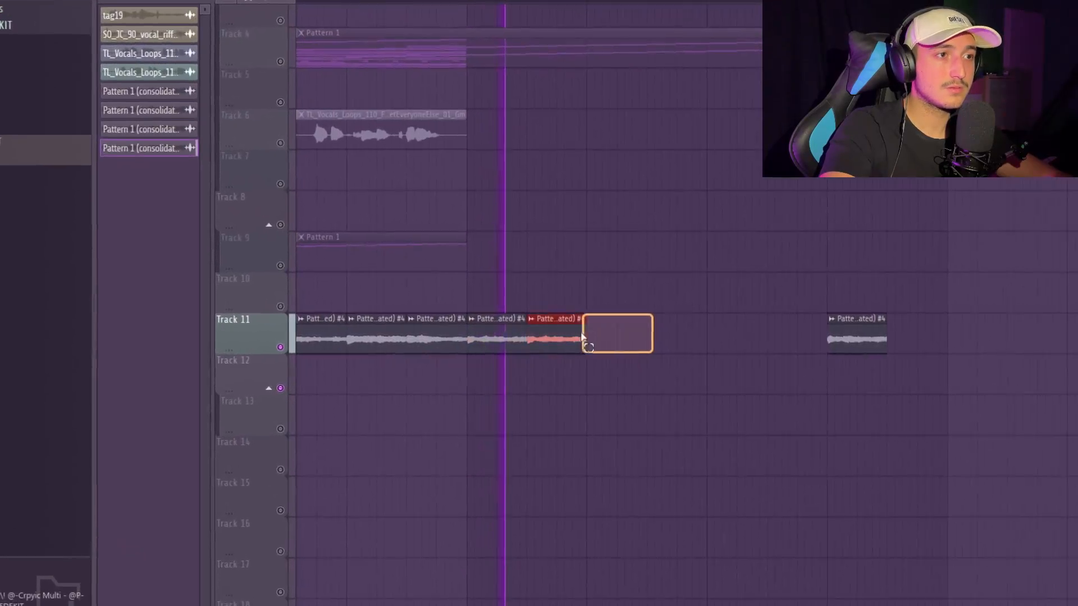
{"action": "left_click_drag", "start_coordinate": [582, 338], "coordinate": [567, 337]}
{"action": "key", "text": "ctrl+b"}
{"action": "left_click_drag", "start_coordinate": [850, 340], "coordinate": [674, 342]}
- Duplicate the group of chops on Track 11 to extend the chopped sequence, and select the resulting clips
{"action": "left_click_drag", "start_coordinate": [778, 344], "coordinate": [472, 336]}
{"action": "left_click_drag", "start_coordinate": [793, 370], "coordinate": [487, 322]}
{"action": "left_click_drag", "start_coordinate": [755, 373], "coordinate": [416, 312]}
{"action": "key", "text": "ctrl+b"}
{"action": "scroll", "coordinate": [801, 344], "scroll_direction": "down", "scroll_amount": 2}
{"action": "left_click_drag", "start_coordinate": [900, 375], "coordinate": [613, 225]}
{"action": "scroll", "coordinate": [916, 379], "scroll_direction": "down", "scroll_amount": 1}
{"action": "left_click_drag", "start_coordinate": [941, 377], "coordinate": [868, 366]}
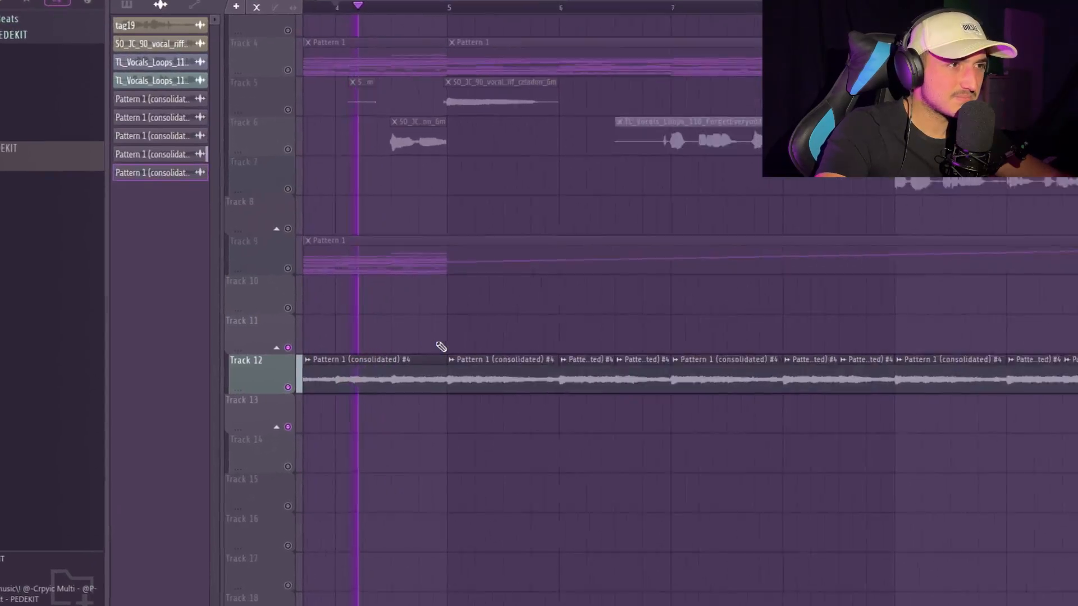
- Shorten the one-bar chop in bar 5 of Track 12 to half a bar and duplicate it to fill the bar
{"action": "scroll", "coordinate": [437, 343], "scroll_direction": "up", "scroll_amount": 1}
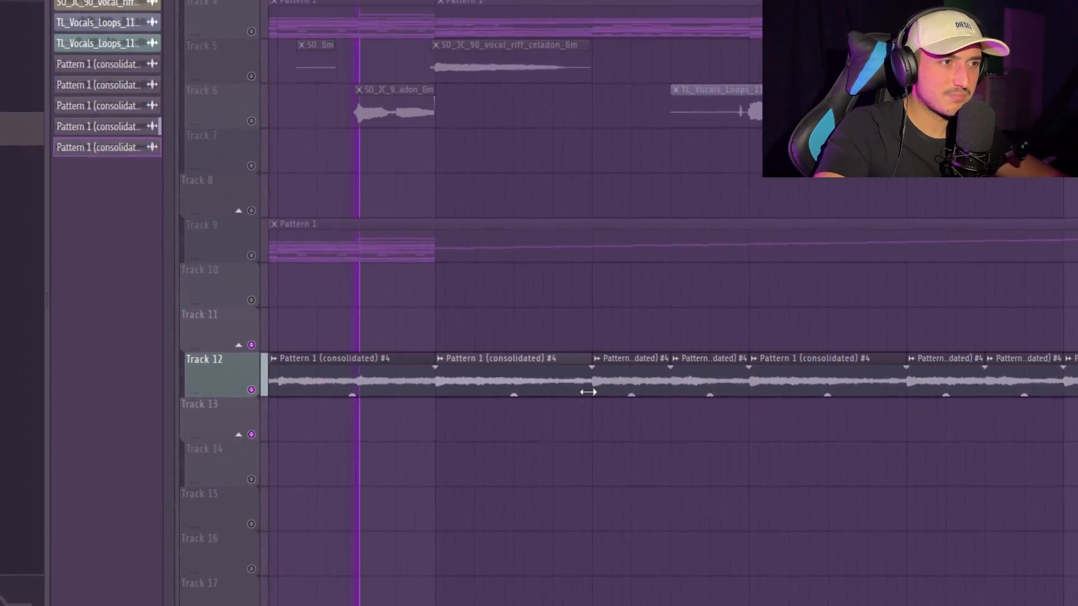
{"action": "mouse_move", "coordinate": [589, 387]}
{"action": "left_mouse_down"}
{"action": "mouse_move", "coordinate": [520, 401]}
{"action": "mouse_move", "coordinate": [482, 386]}
{"action": "left_mouse_up"}
{"action": "key", "text": "ctrl+b"}
{"action": "scroll", "coordinate": [671, 409], "scroll_direction": "down", "scroll_amount": 3}
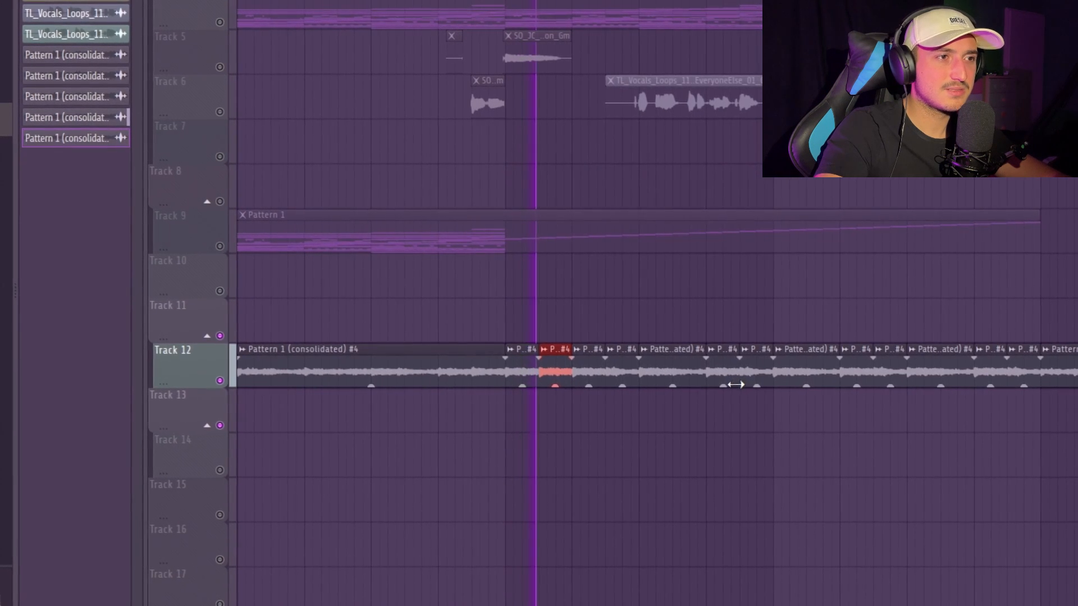
- Trim the bar 7 chop on Track 12 to half a bar and repeat it across the rest of that bar
{"action": "scroll", "coordinate": [773, 373], "scroll_direction": "up", "scroll_amount": 3}
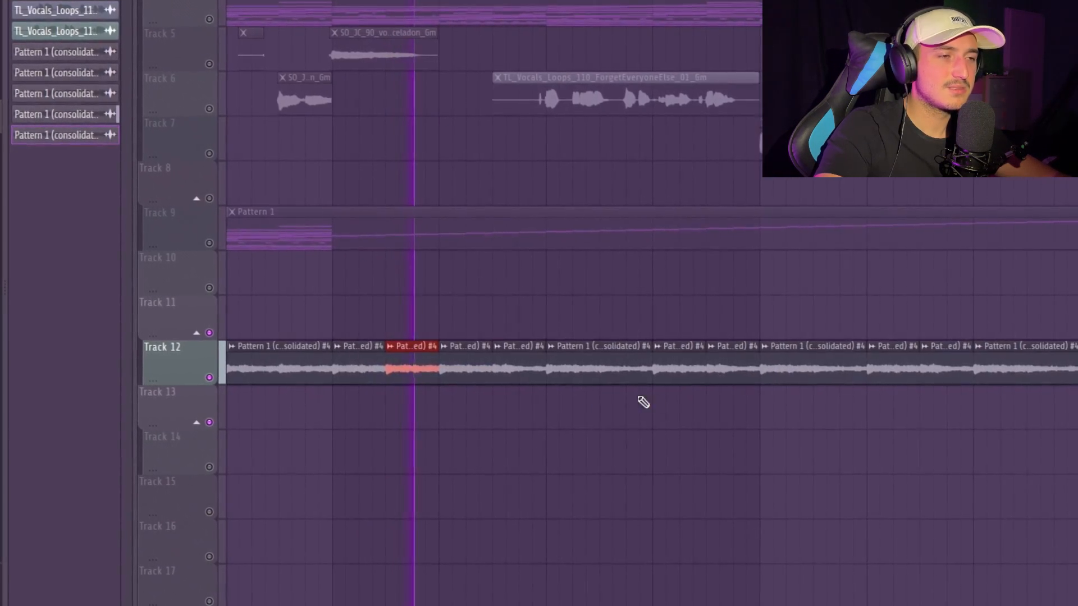
{"action": "scroll", "coordinate": [696, 384], "scroll_direction": "down", "scroll_amount": 4}
{"action": "scroll", "coordinate": [563, 416], "scroll_direction": "up", "scroll_amount": 3}
{"action": "scroll", "coordinate": [595, 398], "scroll_direction": "up", "scroll_amount": 2}
{"action": "scroll", "coordinate": [617, 381], "scroll_direction": "down", "scroll_amount": 3}
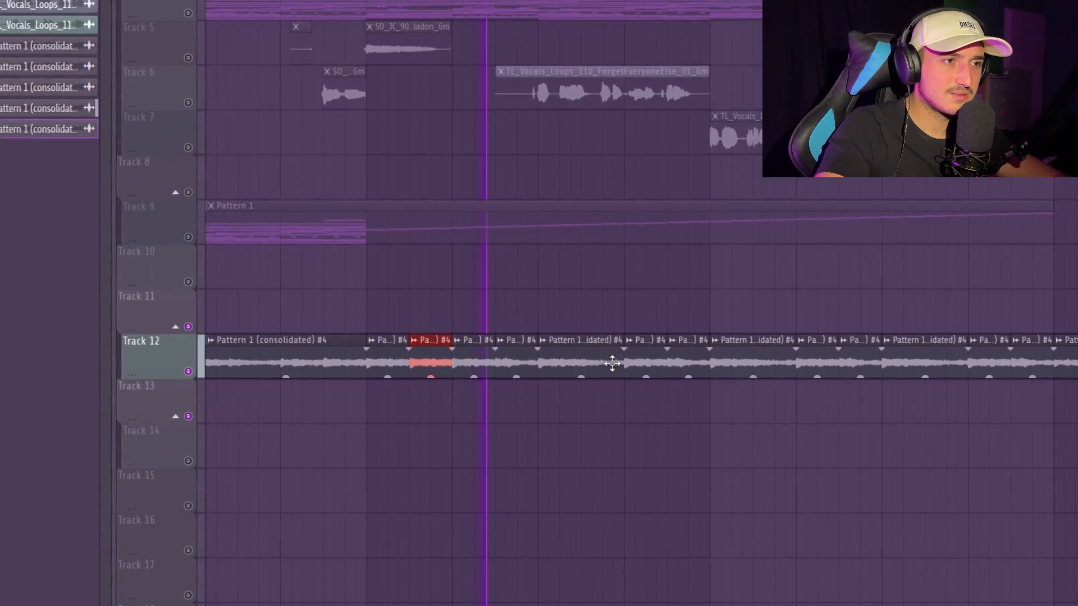
{"action": "left_click_drag", "start_coordinate": [611, 368], "coordinate": [566, 374]}
{"action": "key", "text": "ctrl+b"}
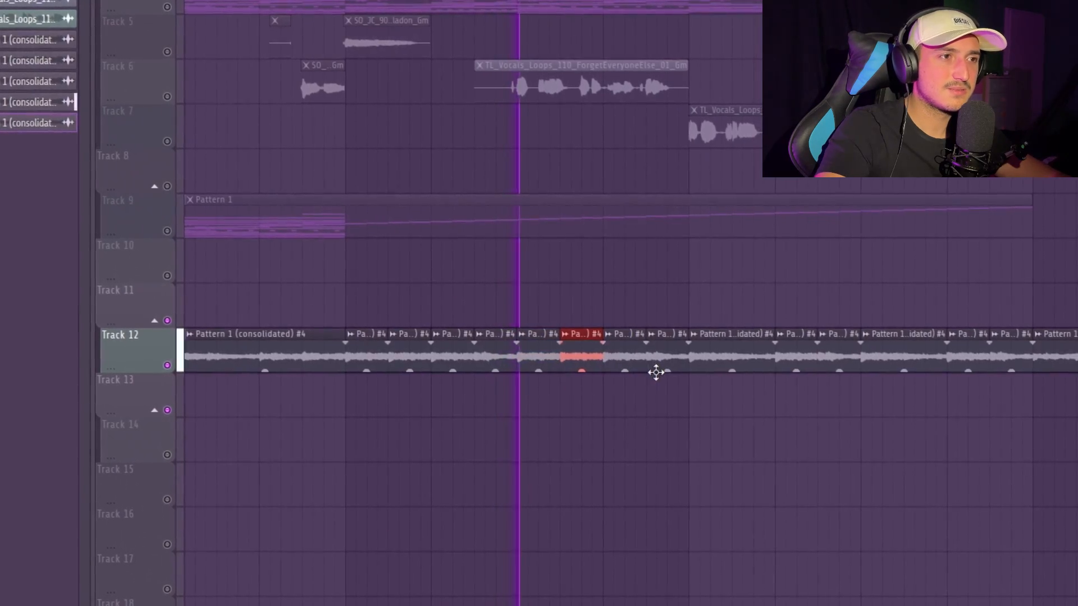
{"action": "scroll", "coordinate": [632, 378], "scroll_direction": "up", "scroll_amount": 3}
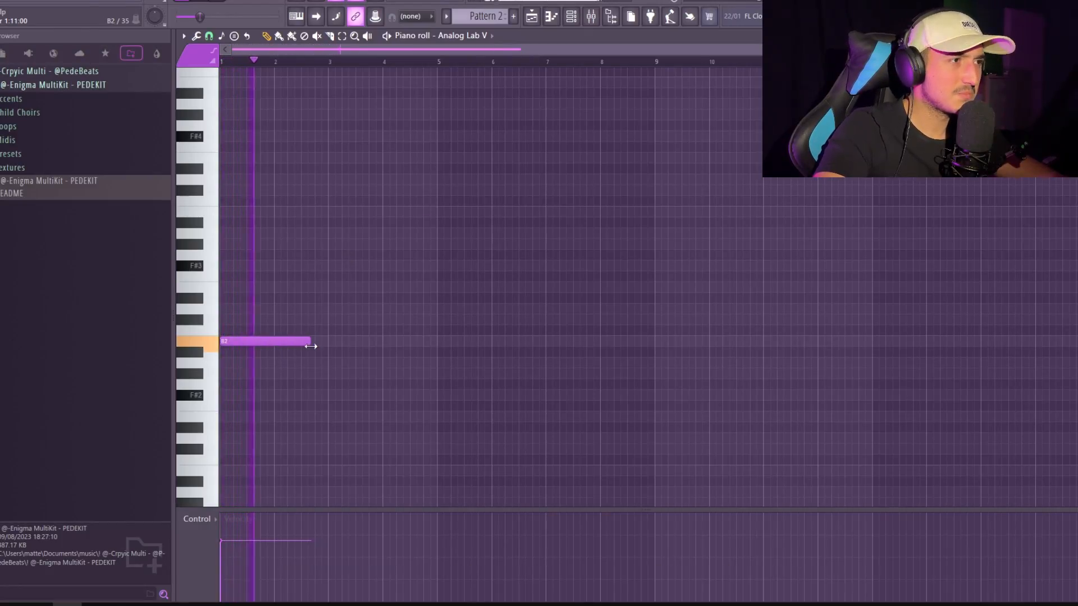
- Set Pattern 2's Analog Lab V part to two consecutive two-bar G2 notes, and return to the playlist
{"action": "key", "text": "ctrl+a"}
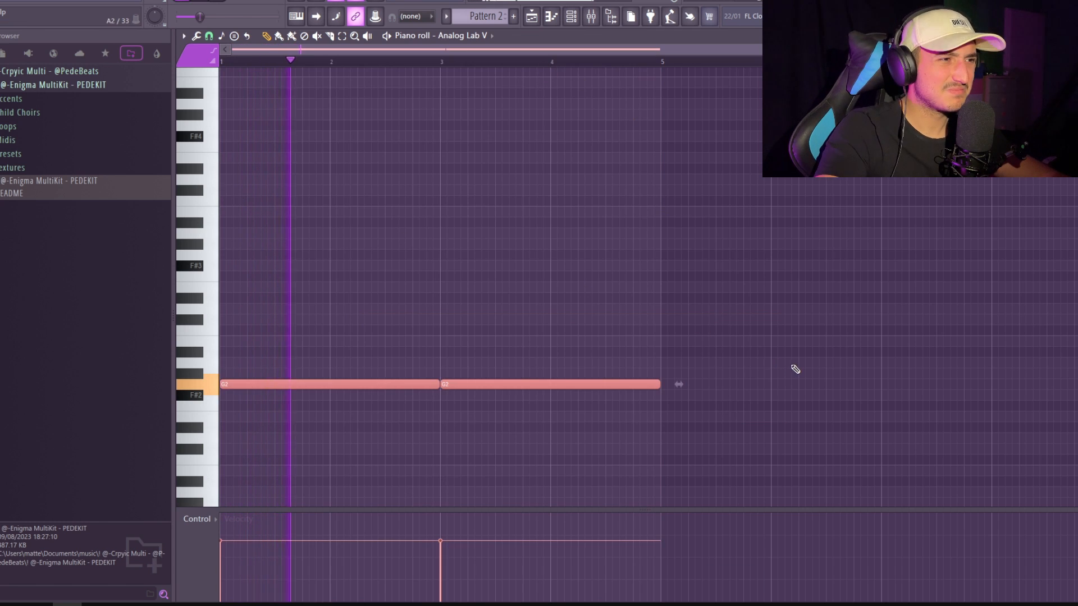
{"action": "left_click", "coordinate": [530, 17]}
{"action": "double_click", "coordinate": [629, 279]}
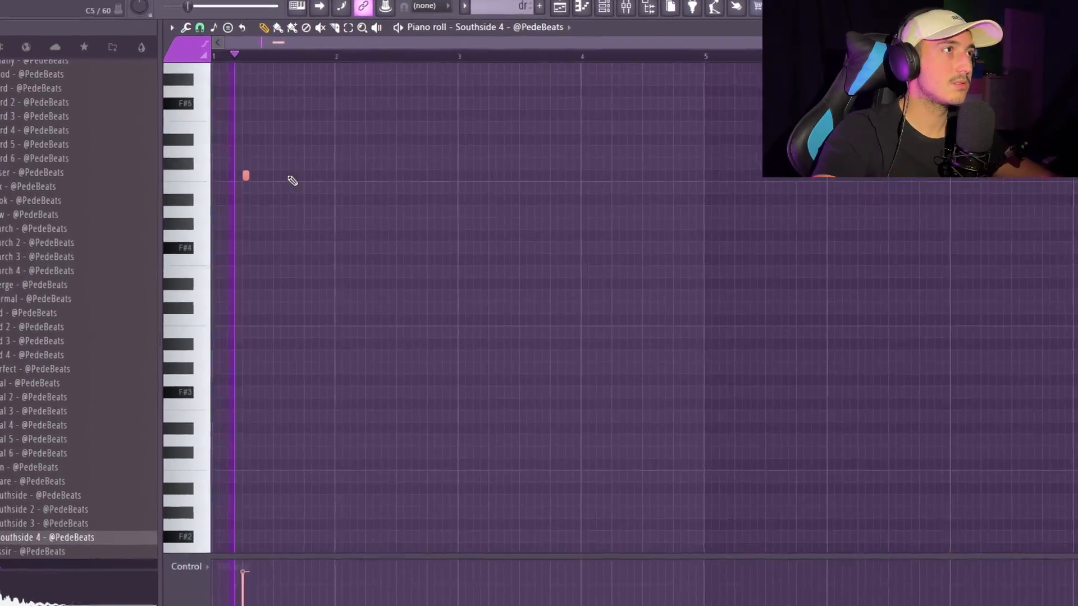
- Place Southside 4 hits on beats 2 and 4 of bar 1, and duplicate that bar through the drum pattern
{"action": "left_click", "coordinate": [312, 180]}
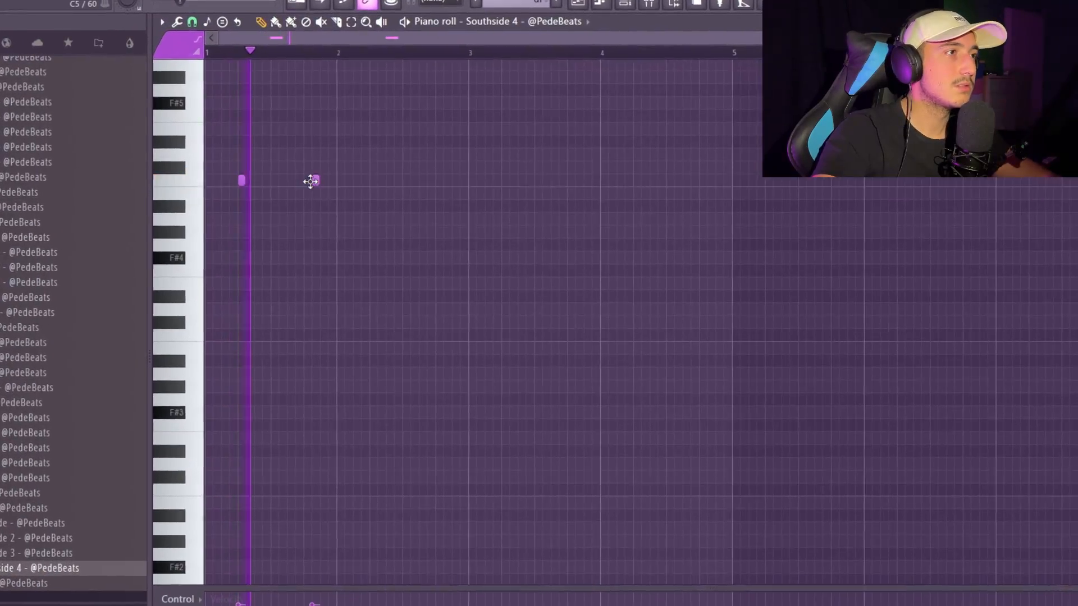
{"action": "key", "text": "ctrl+b"}
{"action": "key", "text": "ctrl+b"}
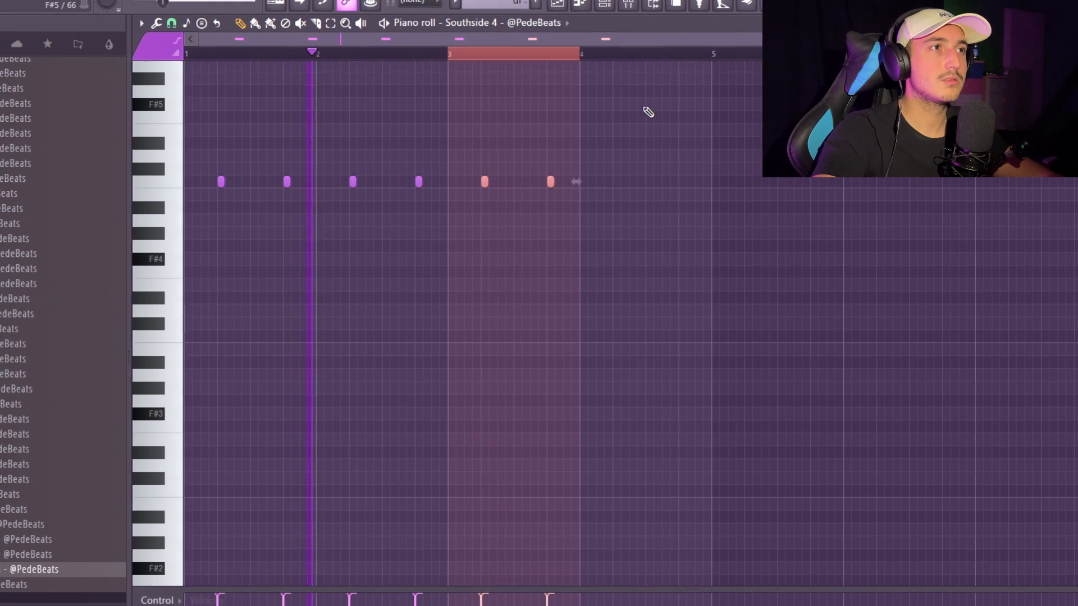
{"action": "key", "text": "ctrl+b"}
{"action": "key", "text": "ctrl+b"}
{"action": "key", "text": "ctrl+b"}
{"action": "key", "text": "ctrl+b"}
{"action": "key", "text": "ctrl+b"}
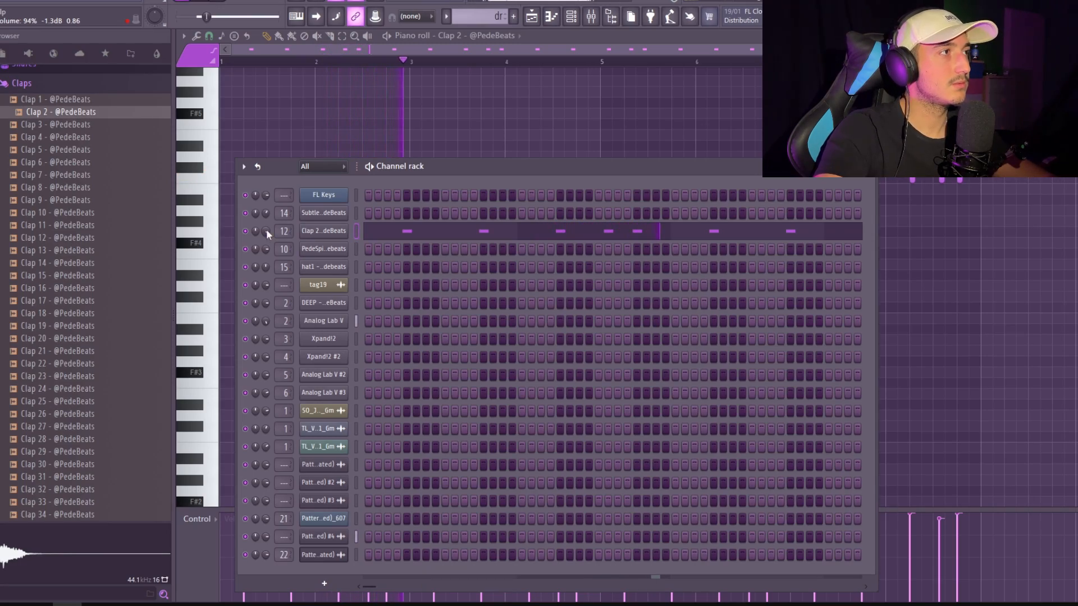
- Load the Hard 4 hi-hat in the channel rack and fill it with sixteenth-note hits, with lower velocity on alternate hits
{"action": "scroll", "coordinate": [73, 288], "scroll_direction": "up", "scroll_amount": 4}
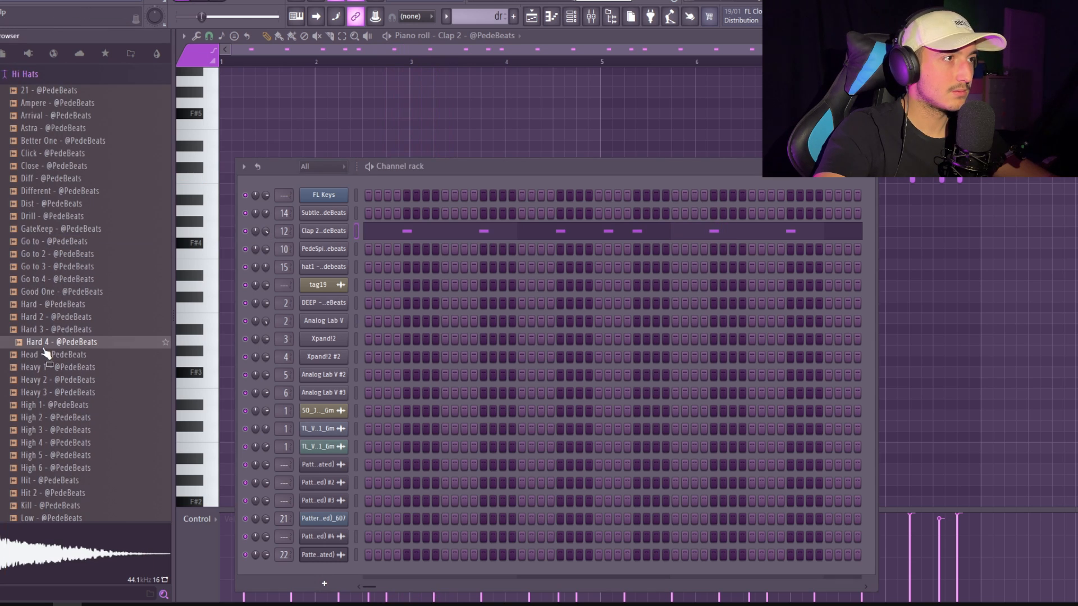
{"action": "left_click_drag", "start_coordinate": [45, 354], "coordinate": [337, 213]}
{"action": "right_click", "coordinate": [349, 207]}
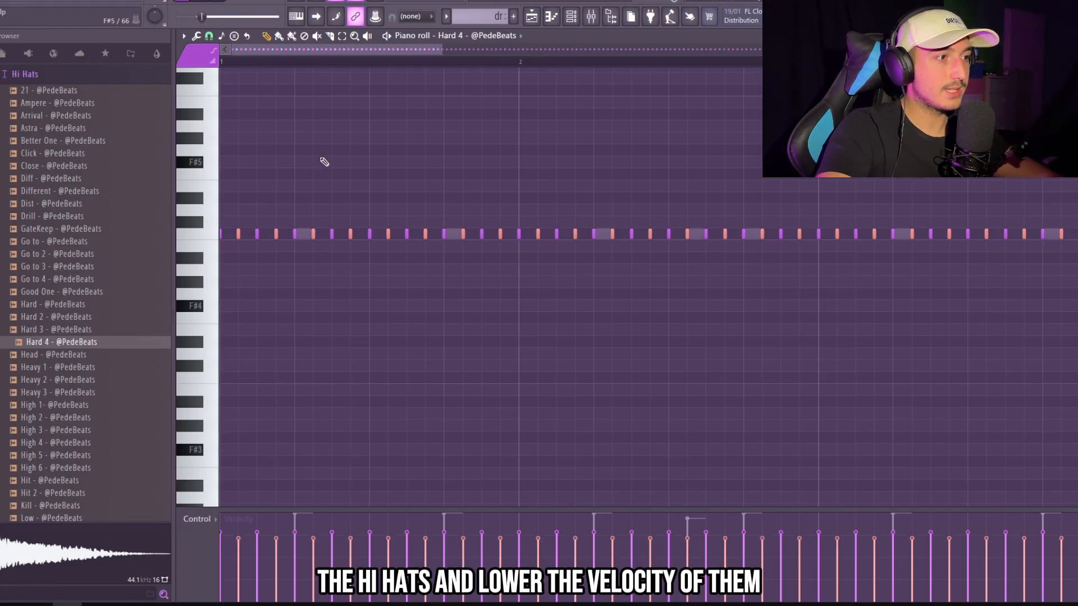
{"action": "key", "text": "space"}
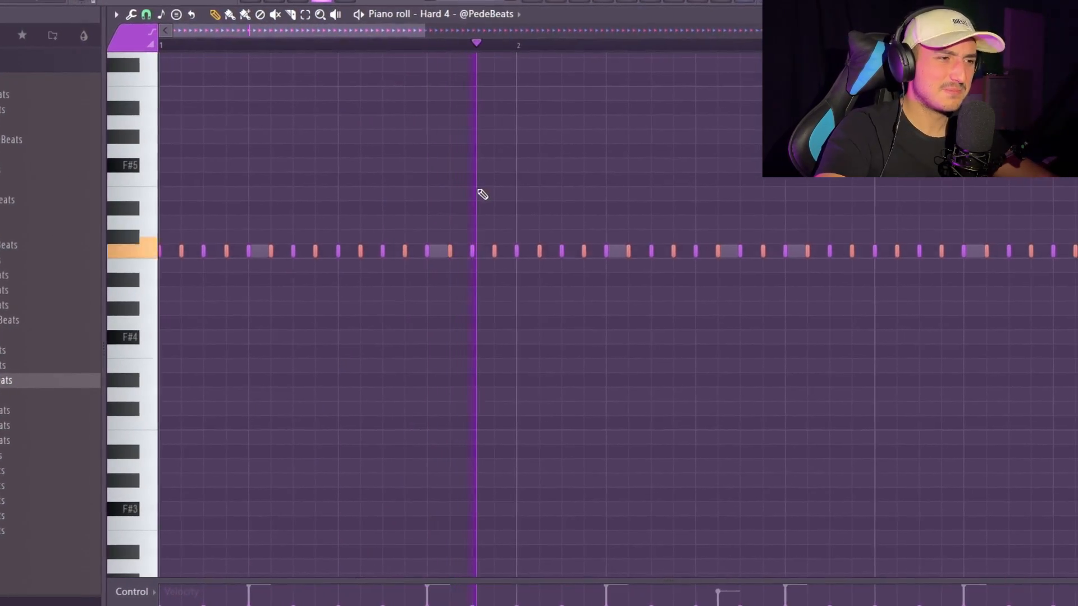
{"action": "scroll", "coordinate": [505, 195], "scroll_direction": "down", "scroll_amount": 2}
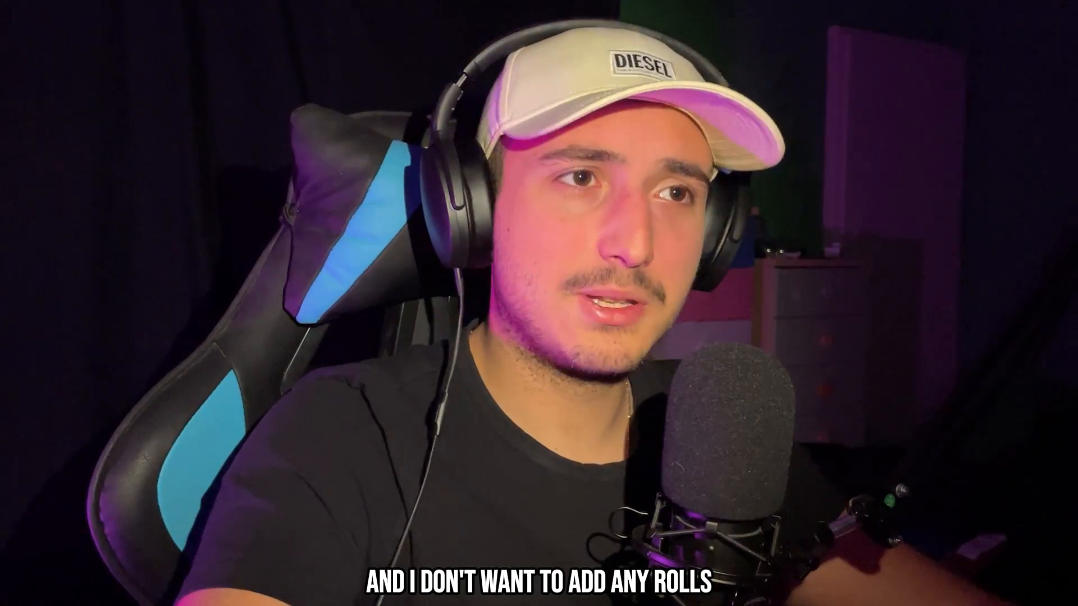
- Place Hat 12 C5 notes on the first and eleventh steps of bars 1 and 2, and duplicate the two bars through bar 8
{"action": "left_click_drag", "start_coordinate": [368, 271], "coordinate": [368, 274]}
{"action": "key", "text": "space"}
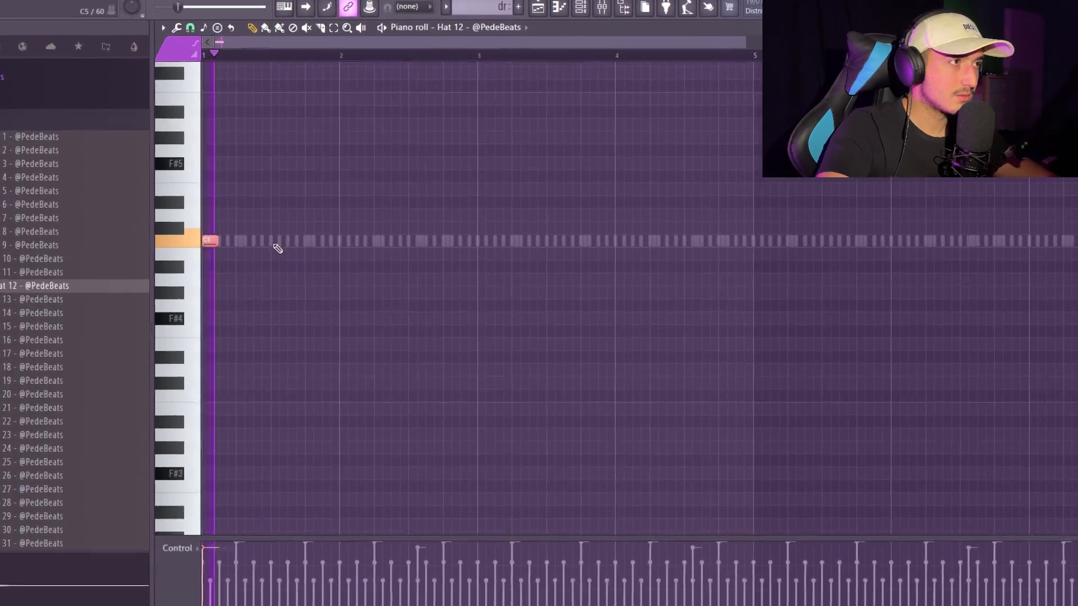
{"action": "left_click", "coordinate": [269, 255]}
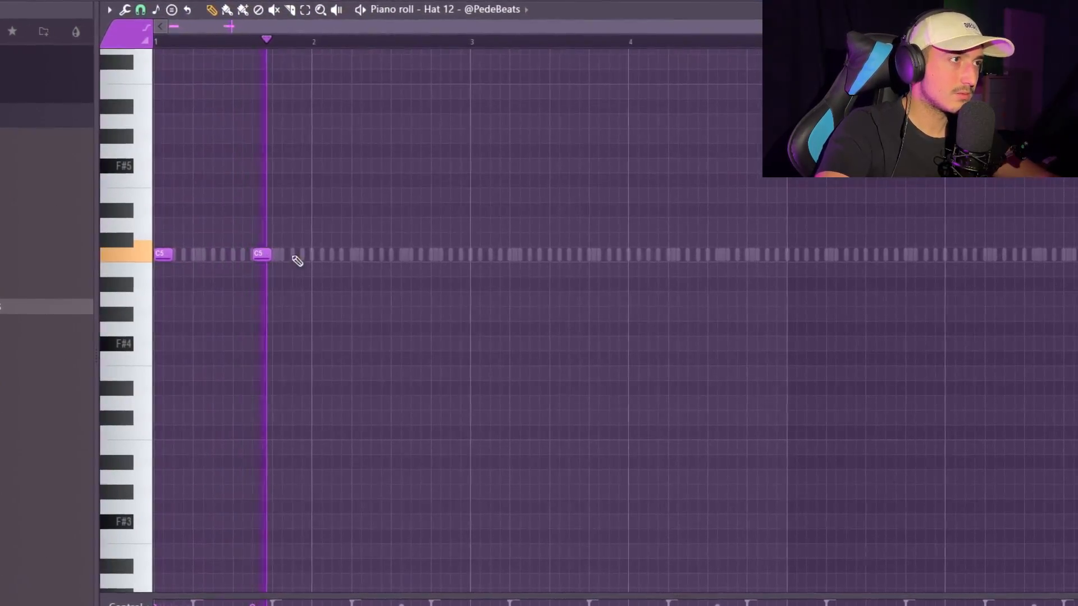
{"action": "left_click", "coordinate": [323, 256]}
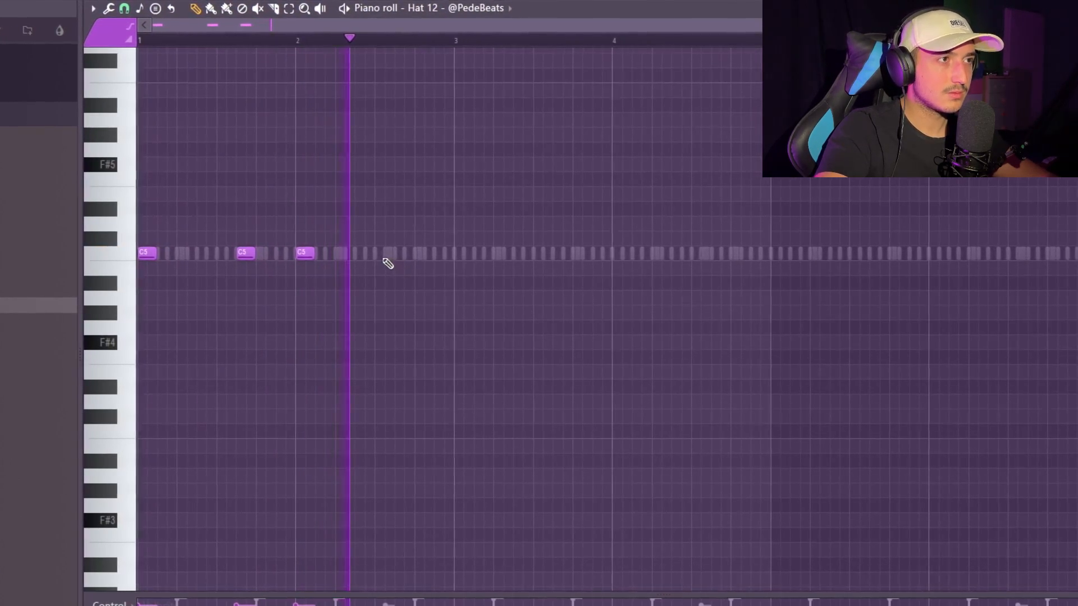
{"action": "left_click", "coordinate": [403, 254]}
{"action": "key", "text": "ctrl+b"}
{"action": "key", "text": "ctrl+b"}
{"action": "key", "text": "ctrl+b"}
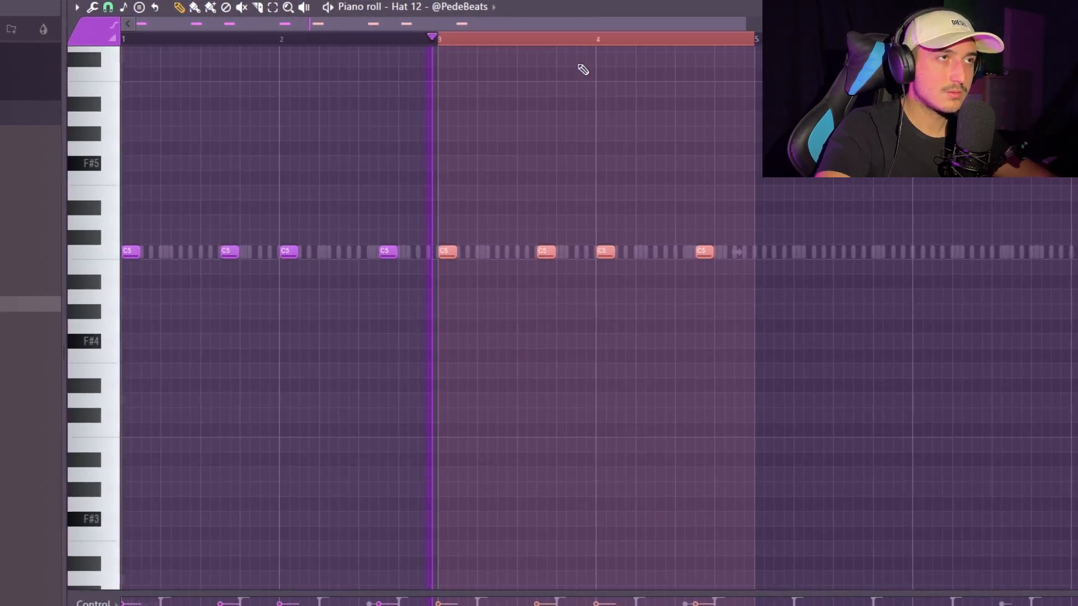
- Load the Carrot snare as a new channel and place a C5 hit late in bar 1 of its piano roll
{"action": "scroll", "coordinate": [586, 116], "scroll_direction": "down", "scroll_amount": 3}
{"action": "left_click_drag", "start_coordinate": [866, 318], "coordinate": [78, 188]}
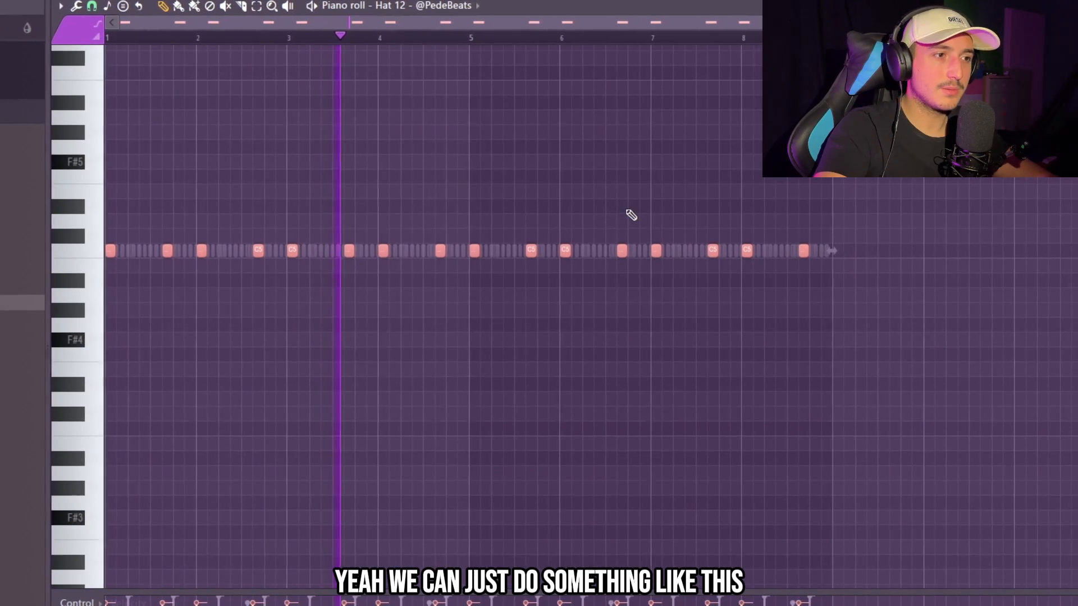
{"action": "left_click_drag", "start_coordinate": [830, 297], "coordinate": [85, 191]}
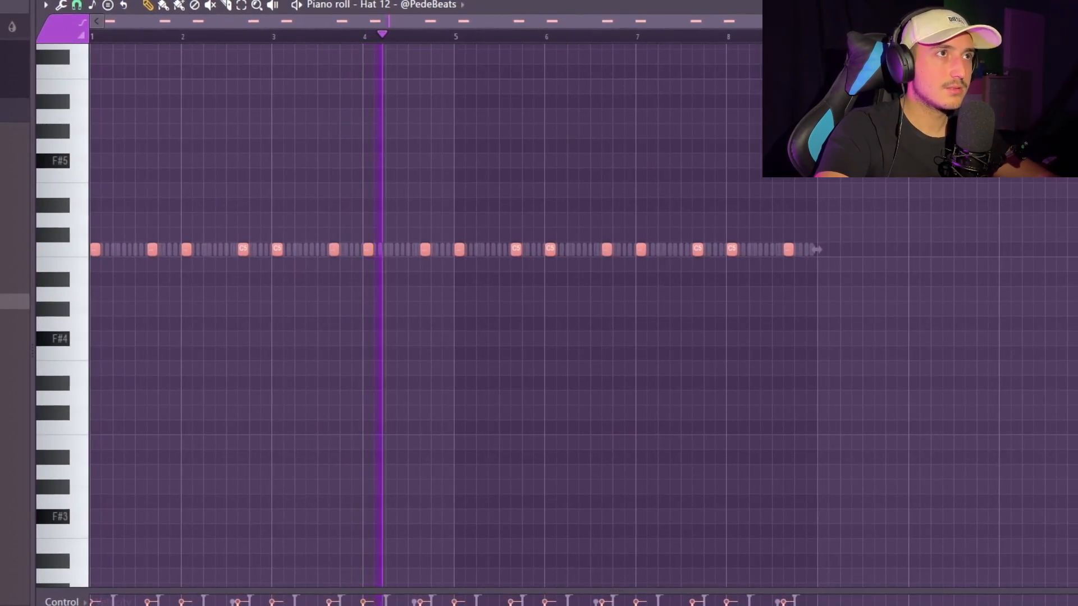
{"action": "left_click_drag", "start_coordinate": [59, 140], "coordinate": [354, 266]}
{"action": "left_click_drag", "start_coordinate": [316, 278], "coordinate": [316, 278]}
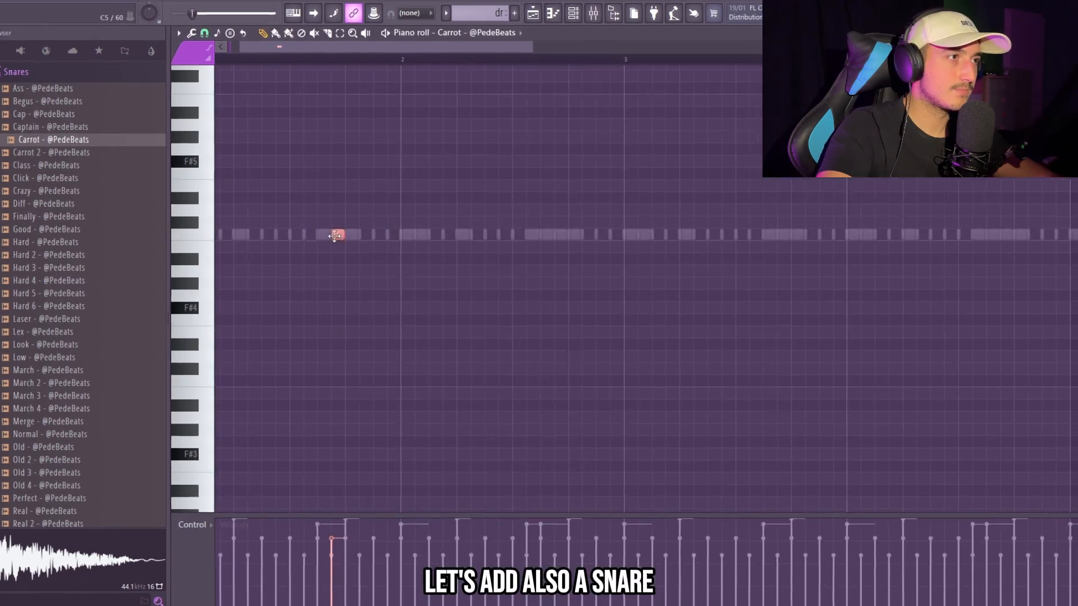
- Add Rack C5 hits on step 4 of bar 1 and steps 1, 4, 11 and 14 of bar 2, and duplicate both bars into bars 3 and 4
{"action": "key", "text": "space"}
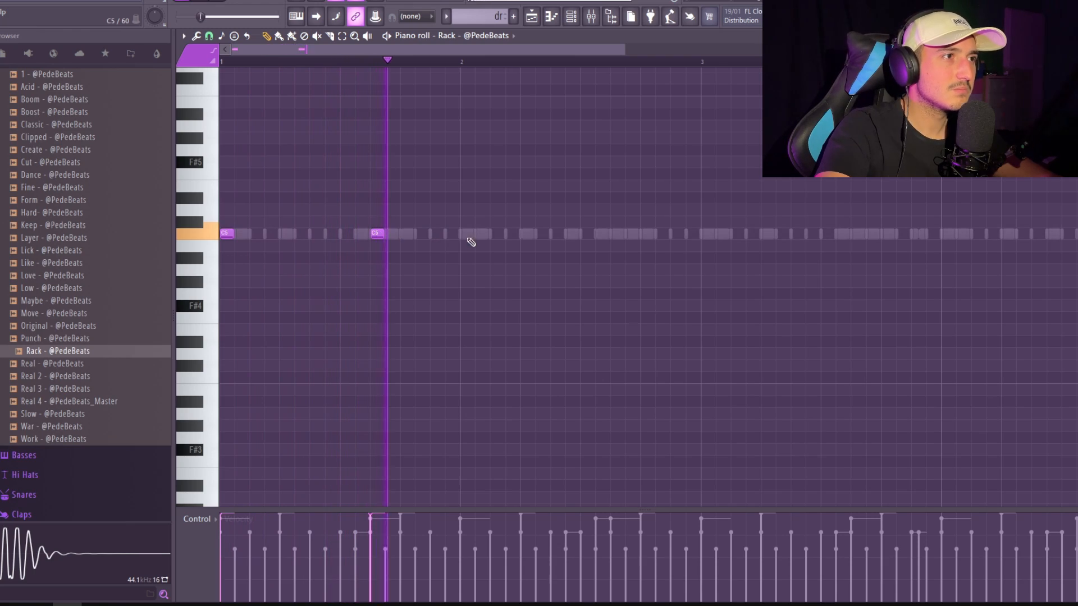
{"action": "left_click", "coordinate": [268, 233]}
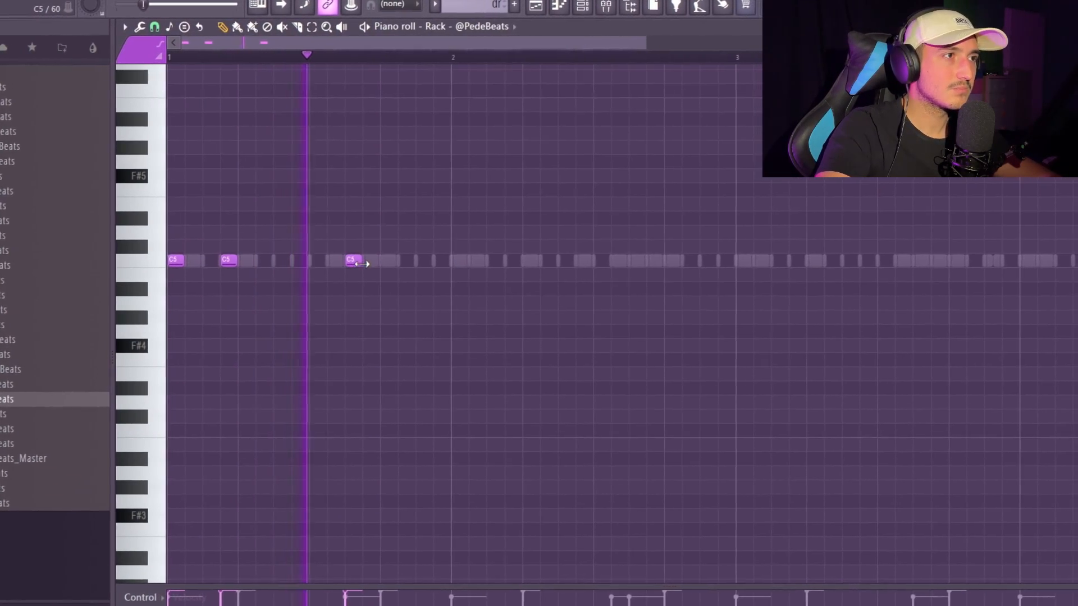
{"action": "left_click", "coordinate": [462, 259]}
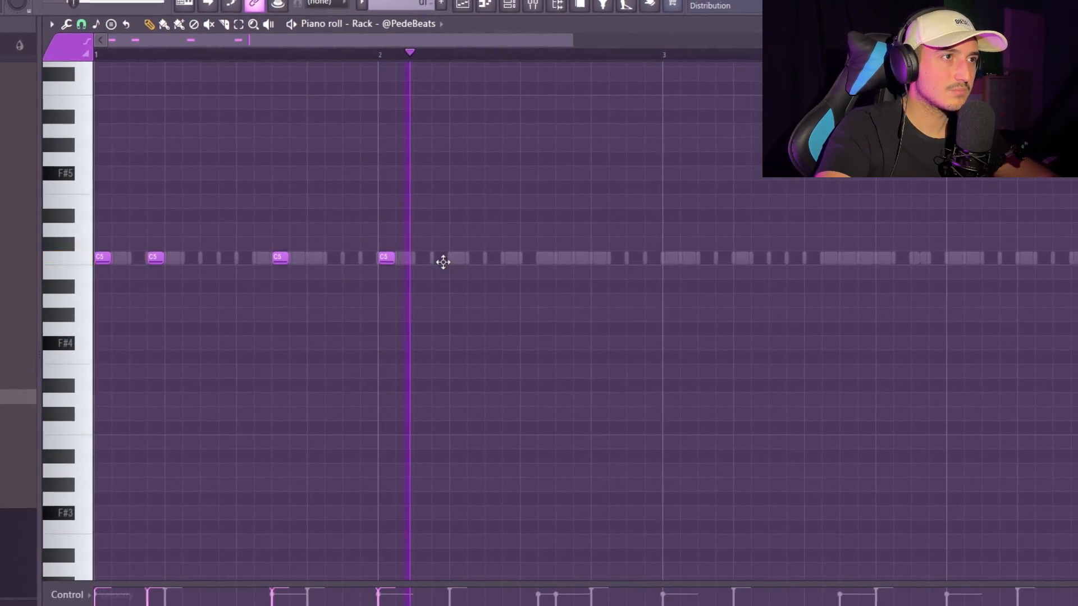
{"action": "left_click", "coordinate": [443, 260]}
{"action": "left_click", "coordinate": [568, 257]}
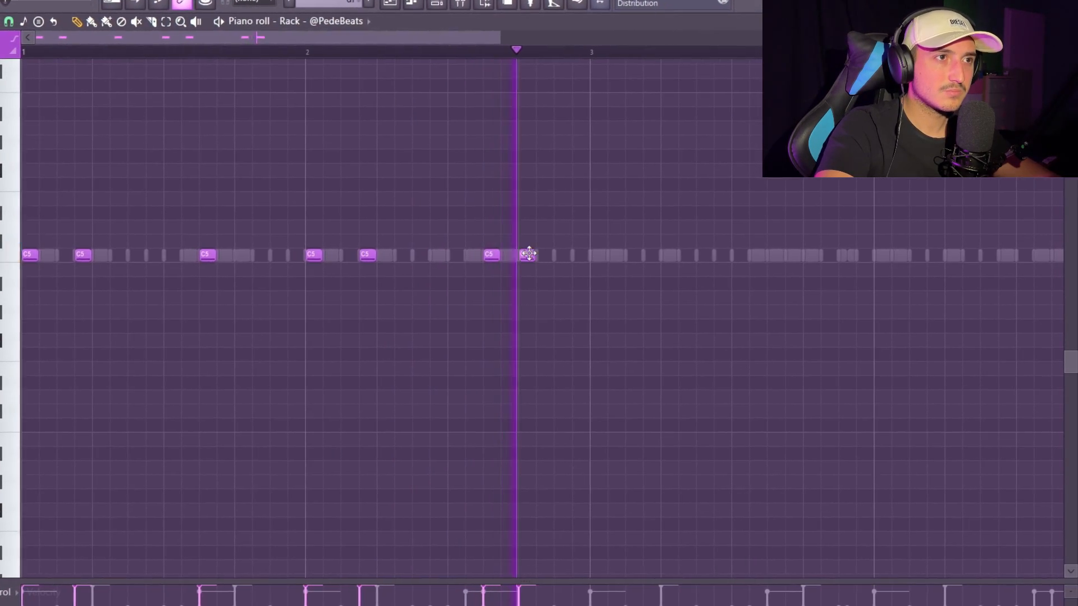
{"action": "key", "text": "ctrl+b"}
{"action": "scroll", "coordinate": [662, 172], "scroll_direction": "down", "scroll_amount": 2}
{"action": "key", "text": "ctrl+d"}
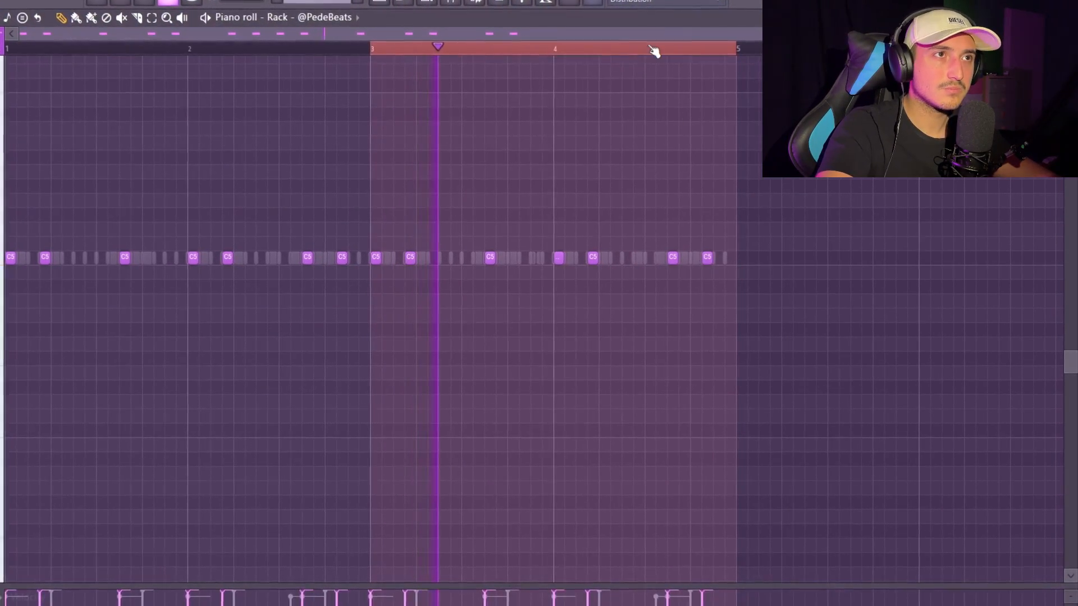
{"action": "left_click_drag", "start_coordinate": [773, 293], "coordinate": [7, 190]}
{"action": "left_click_drag", "start_coordinate": [712, 277], "coordinate": [33, 144]}
{"action": "left_click_drag", "start_coordinate": [787, 293], "coordinate": [2, 135]}
- Place Future 2 G5 notes on steps 1, 4 and 11 of bar 1, and duplicate the bar into bar 2
{"action": "scroll", "coordinate": [813, 239], "scroll_direction": "down", "scroll_amount": 1}
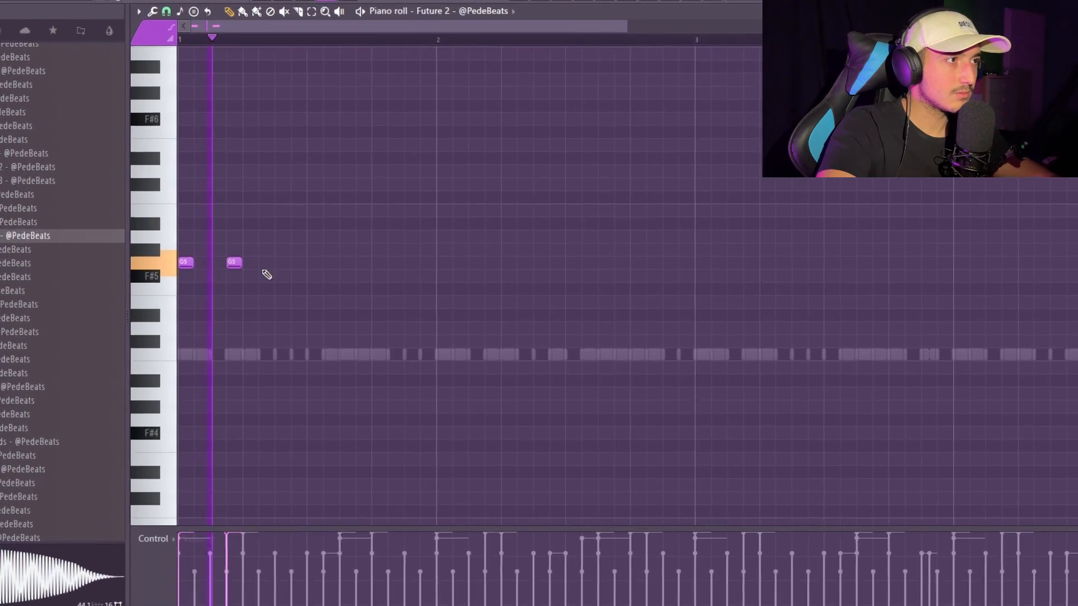
{"action": "left_click", "coordinate": [287, 263]}
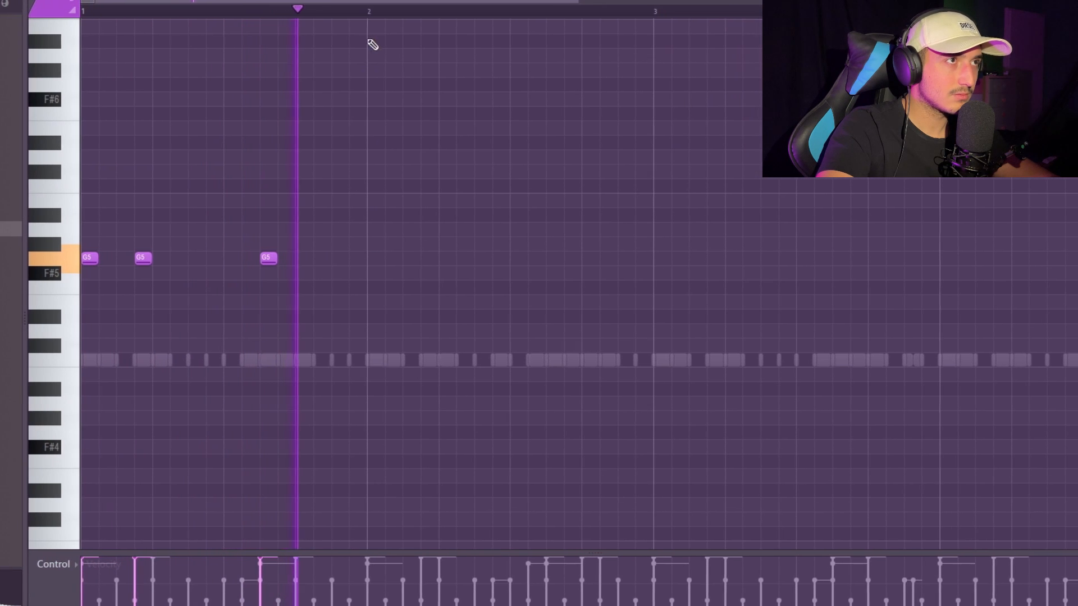
{"action": "left_click_drag", "start_coordinate": [384, 12], "coordinate": [104, 23]}
{"action": "key", "text": "ctrl+b"}
{"action": "left_click", "coordinate": [609, 14], "text": "ctrl"}
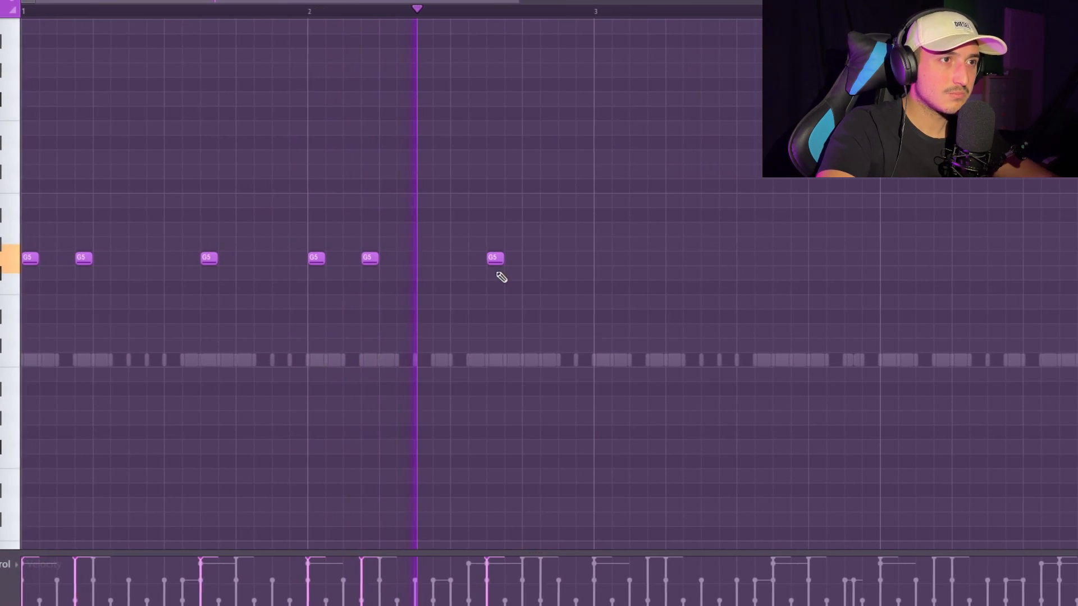
- Lower the last Future 2 note of bar 2 to E5, add another E5 on step 14, and play it back
{"action": "left_click_drag", "start_coordinate": [497, 258], "coordinate": [476, 306]}
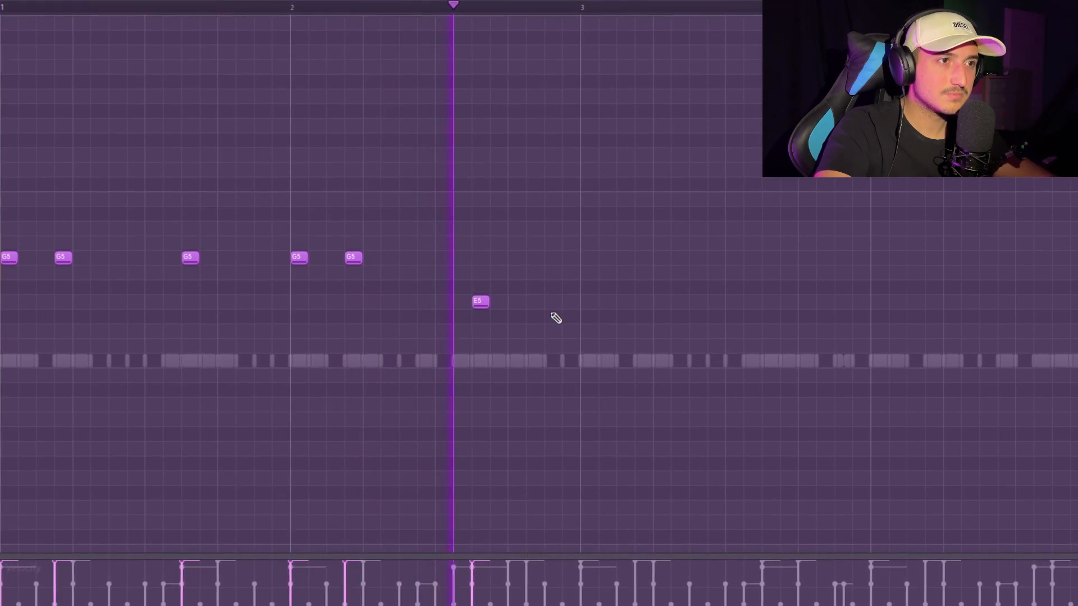
{"action": "left_click", "coordinate": [553, 303]}
{"action": "left_click_drag", "start_coordinate": [540, 303], "coordinate": [520, 302]}
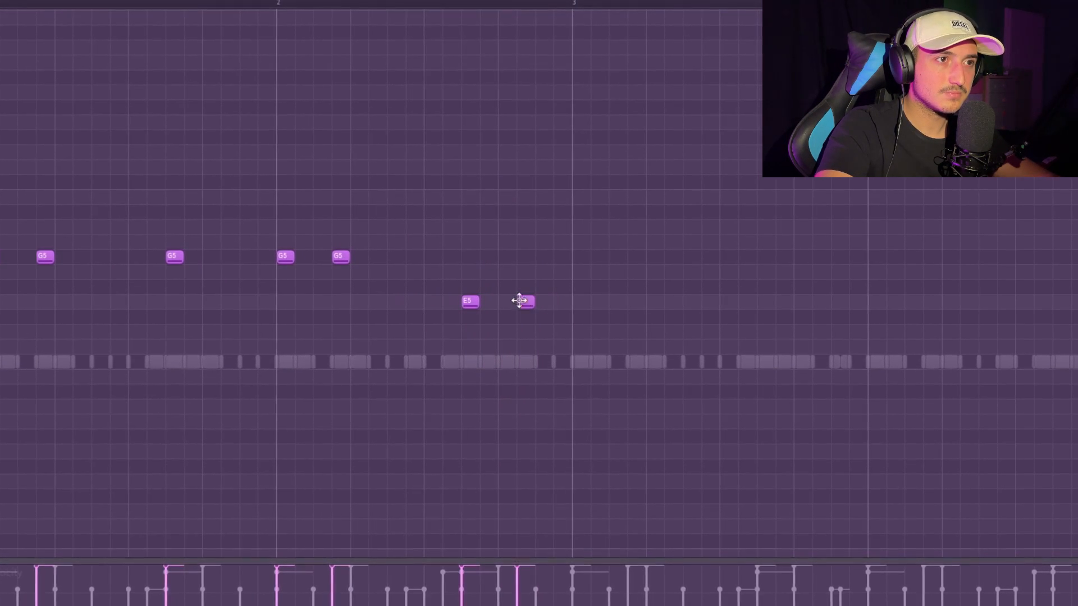
{"action": "left_click", "coordinate": [313, 4]}
{"action": "key", "text": "space"}
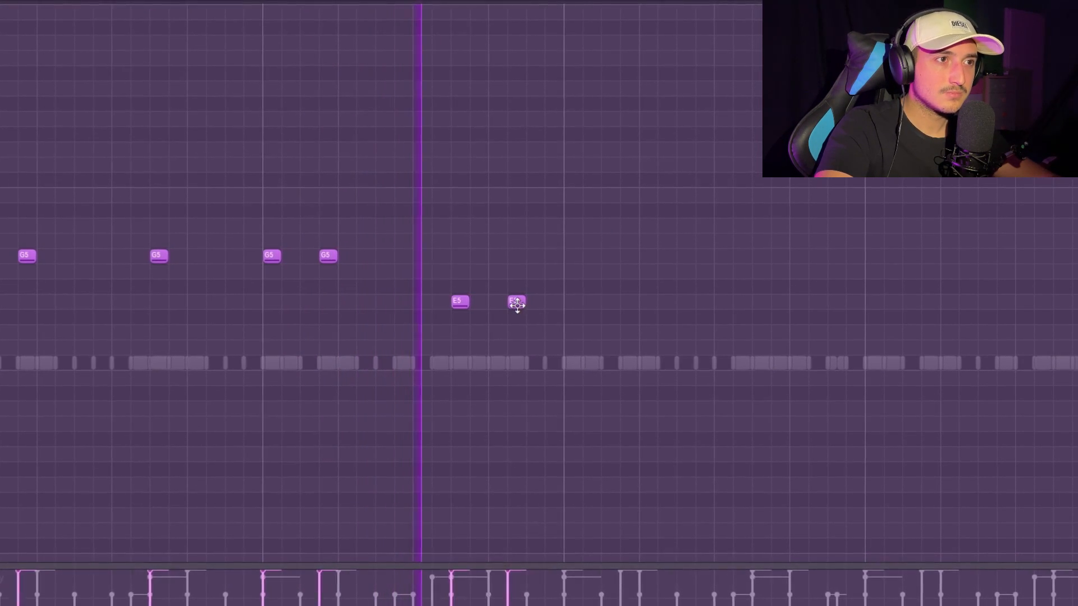
- Duplicate the two Future 2 bars into bars 3 and 4, and lower the E5 notes in bars 2 and 4 to D#5
{"action": "key", "text": "ctrl+b"}
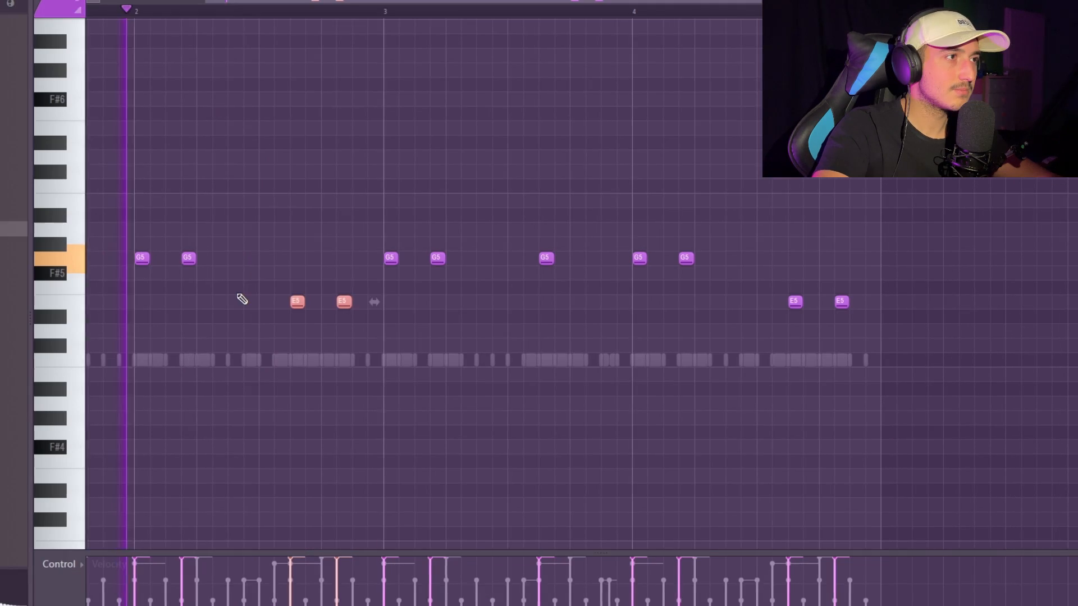
{"action": "key", "text": "shift+Down"}
{"action": "left_click_drag", "start_coordinate": [853, 325], "coordinate": [767, 284]}
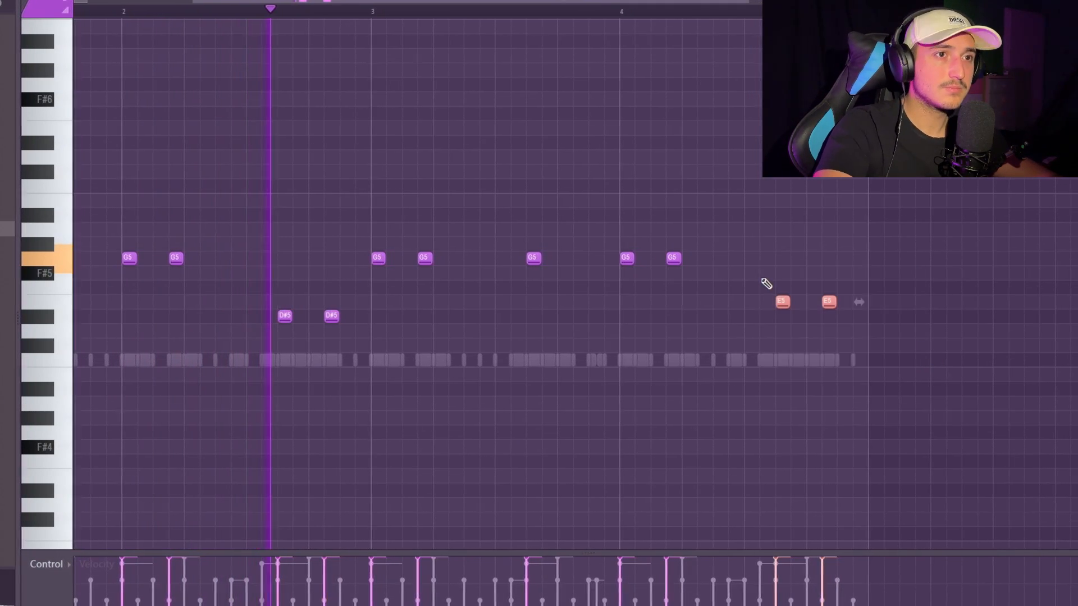
{"action": "key", "text": "shift+Down"}
- Add a D#6 note on step 15 and a D#5 note on step 16 at the end of bar 4
{"action": "scroll", "coordinate": [864, 354], "scroll_direction": "up", "scroll_amount": 2}
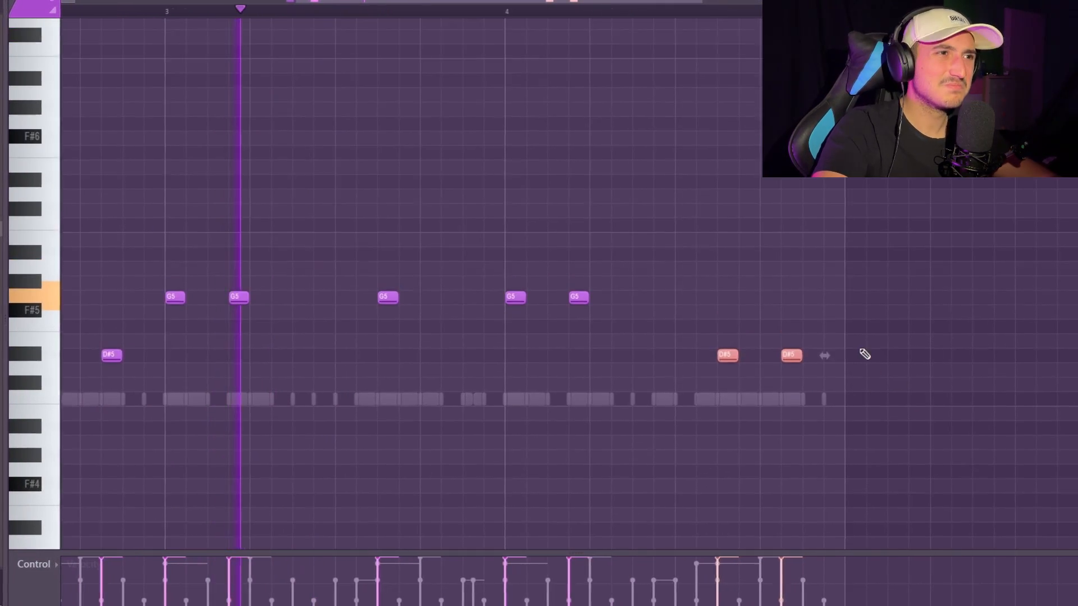
{"action": "scroll", "coordinate": [842, 364], "scroll_direction": "down", "scroll_amount": 3}
{"action": "scroll", "coordinate": [825, 364], "scroll_direction": "up", "scroll_amount": 3}
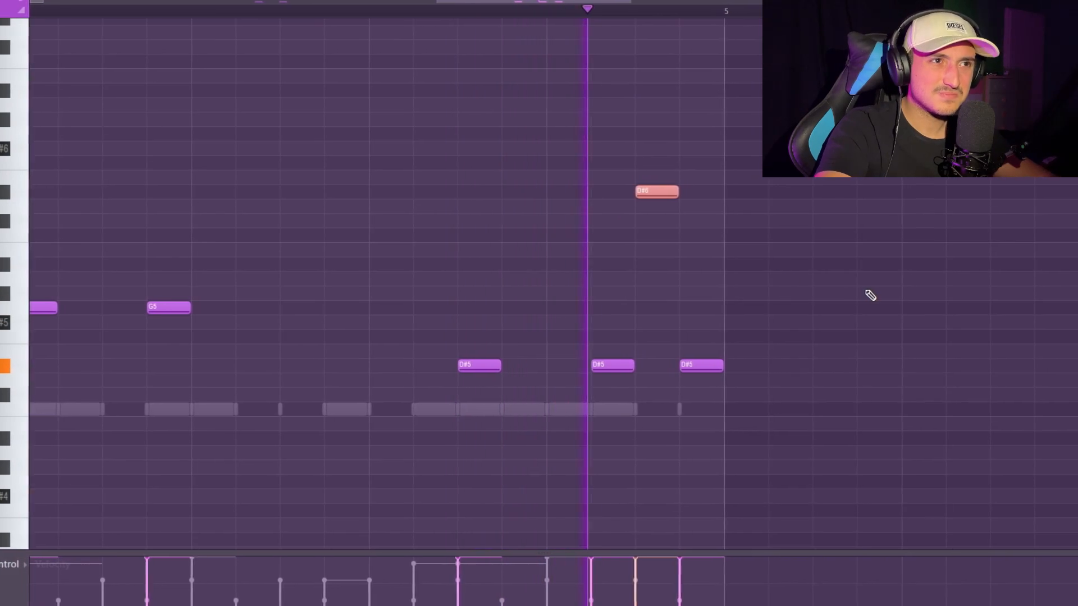
{"action": "scroll", "coordinate": [874, 312], "scroll_direction": "down", "scroll_amount": 6}
- Remove the Hat 12 and Rack clips from bars 13 to 16 of the playlist, and deselect the drum clips starting at bar 17
{"action": "left_click_drag", "start_coordinate": [682, 385], "coordinate": [20, 100]}
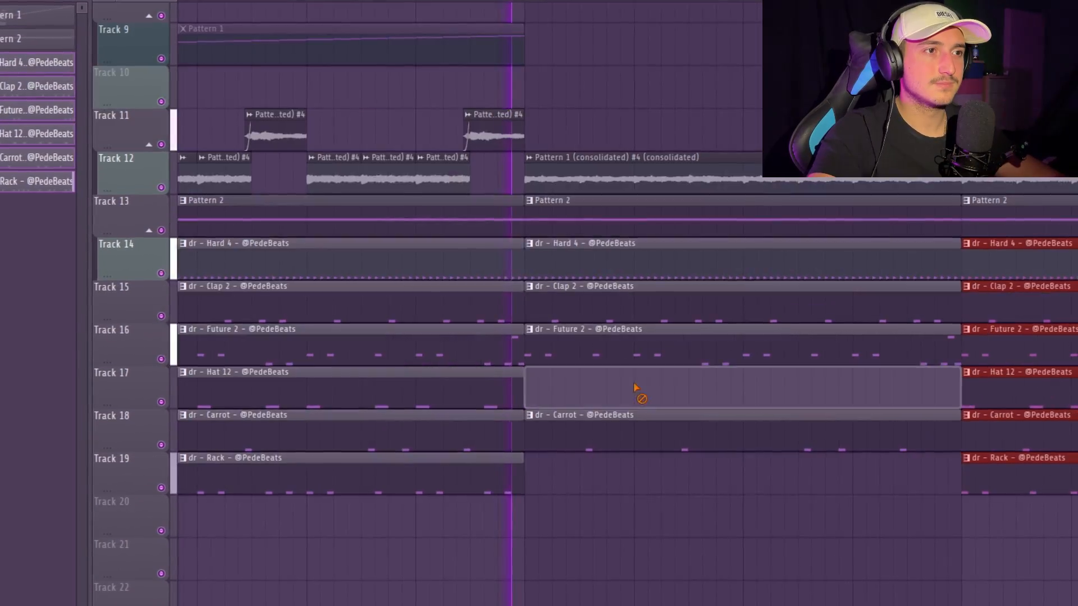
{"action": "scroll", "coordinate": [773, 392], "scroll_direction": "down", "scroll_amount": 3}
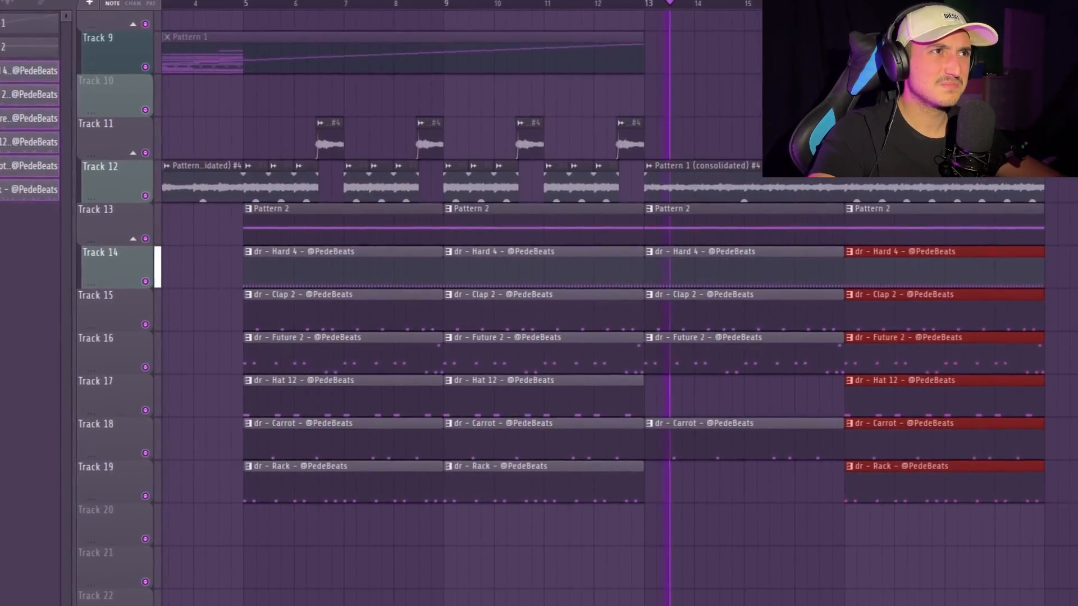
{"action": "scroll", "coordinate": [831, 236], "scroll_direction": "right", "scroll_amount": 3}
{"action": "scroll", "coordinate": [779, 267], "scroll_direction": "up", "scroll_amount": 2}
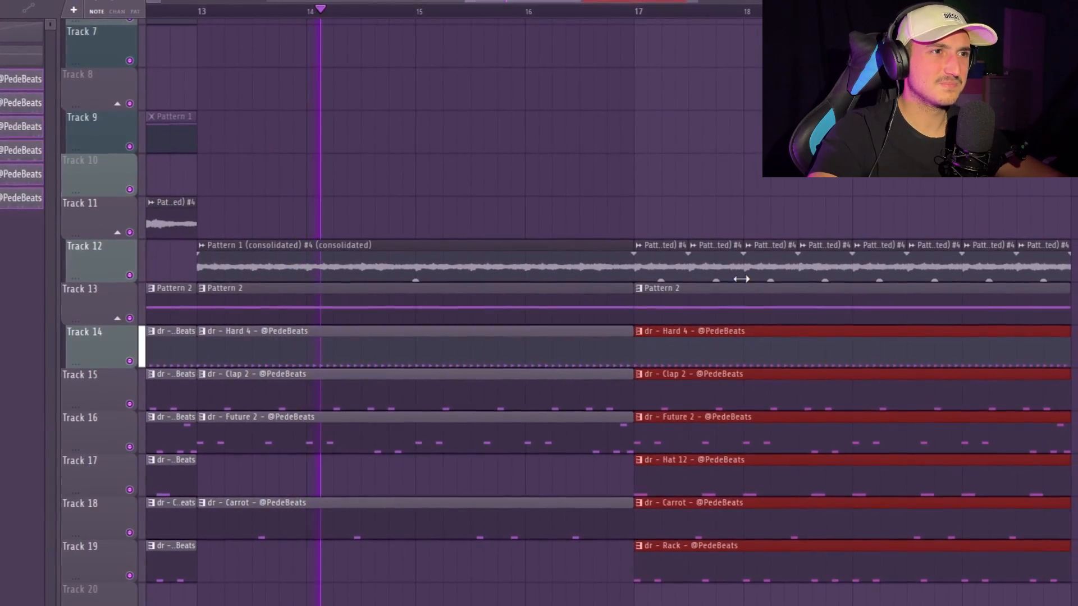
{"action": "scroll", "coordinate": [737, 281], "scroll_direction": "down", "scroll_amount": 2}
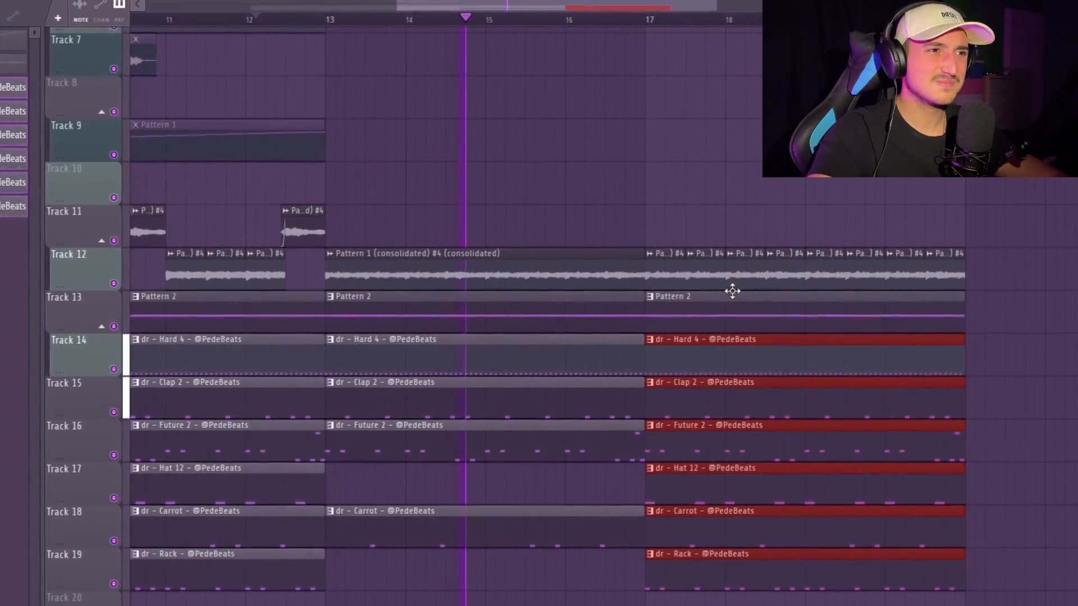
{"action": "left_click", "coordinate": [749, 212], "text": "ctrl"}
{"action": "scroll", "coordinate": [743, 217], "scroll_direction": "down", "scroll_amount": 3}
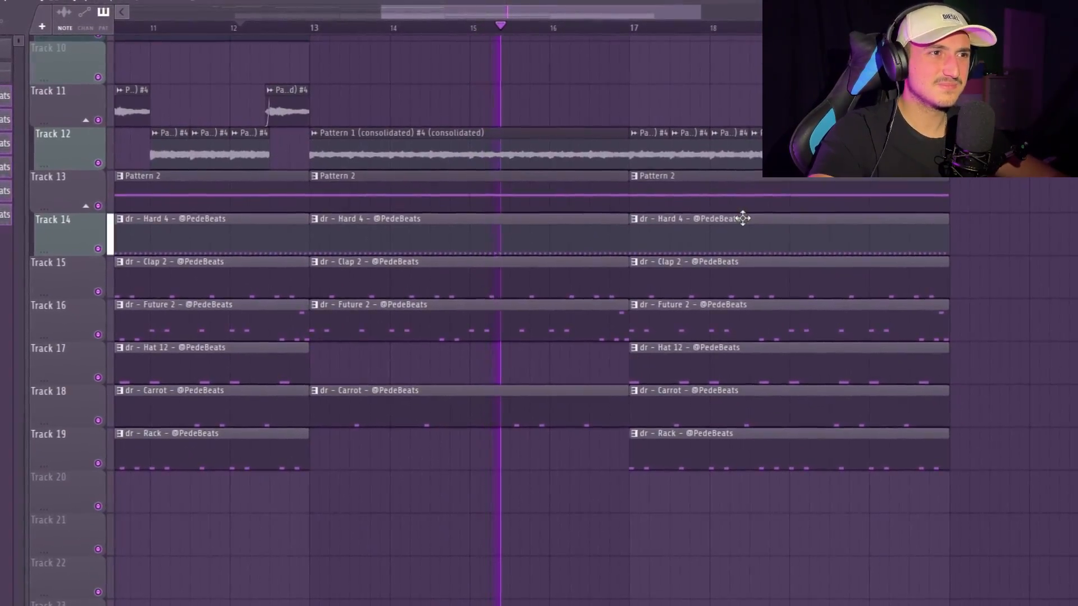